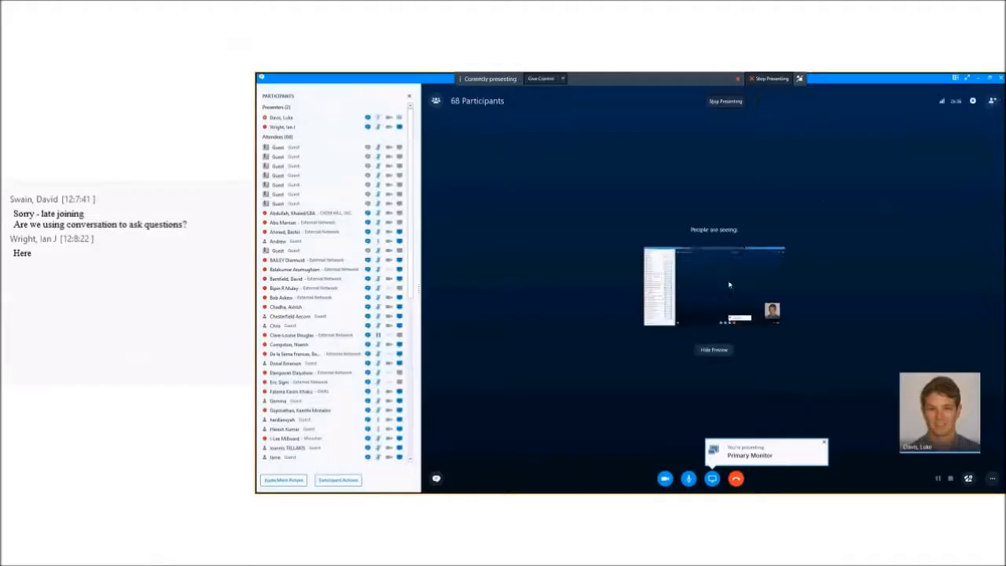
- Switch to SATURN Launch Pad and run the UFS2UFV module with Epsom98net.UFS as the input file
left_click(979, 79)
key("super+Tab")
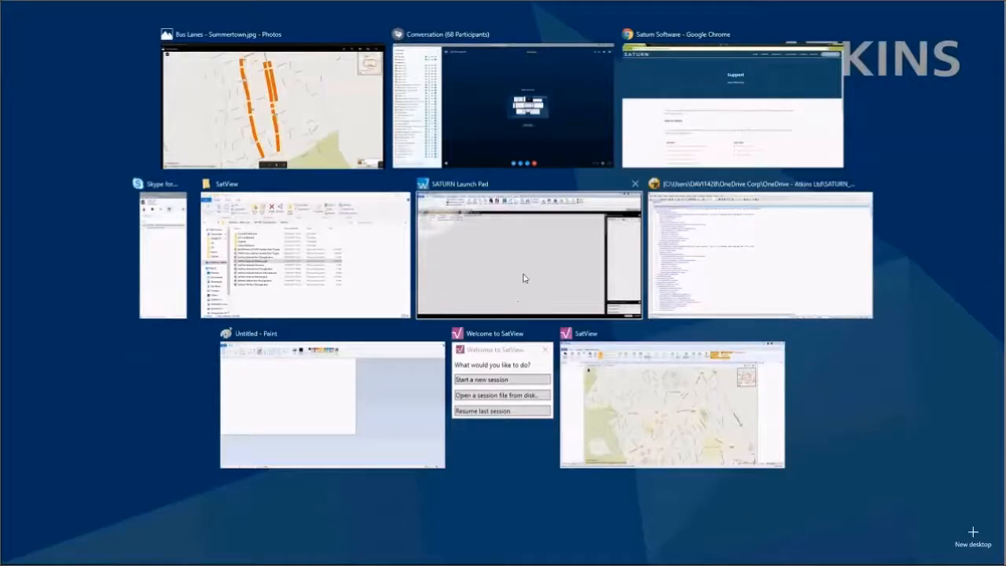
left_click(524, 278)
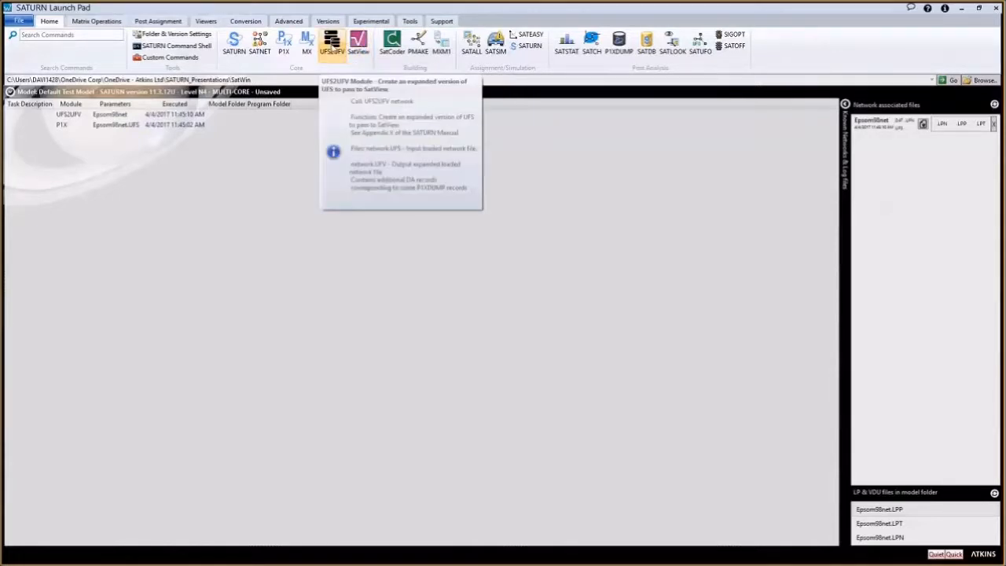
left_click(332, 43)
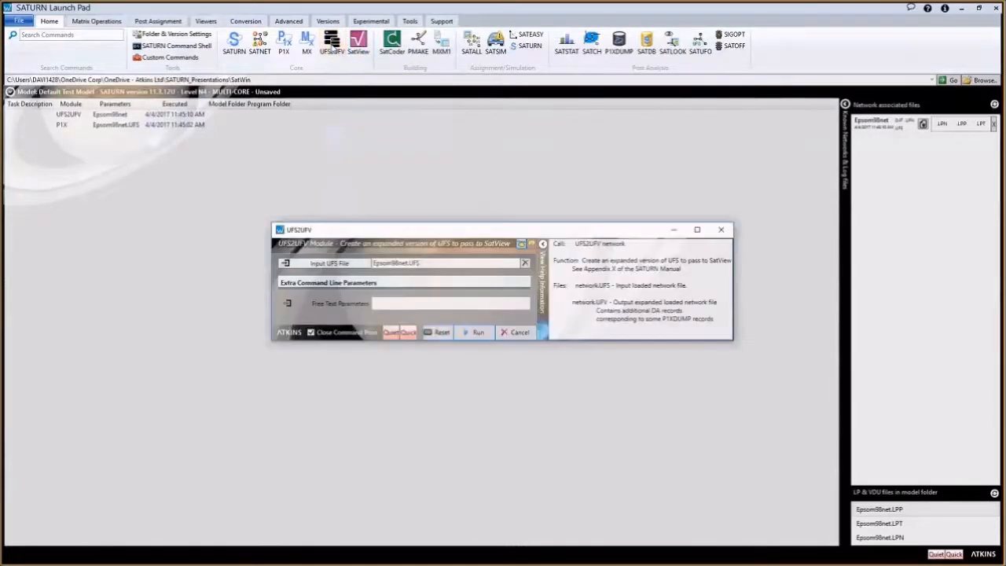
left_click(331, 264)
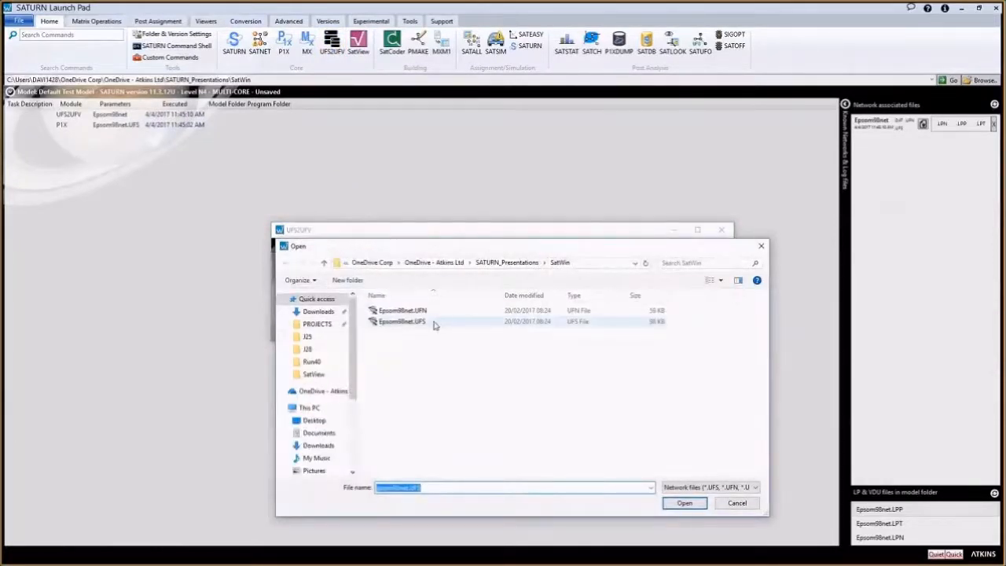
double_click(433, 323)
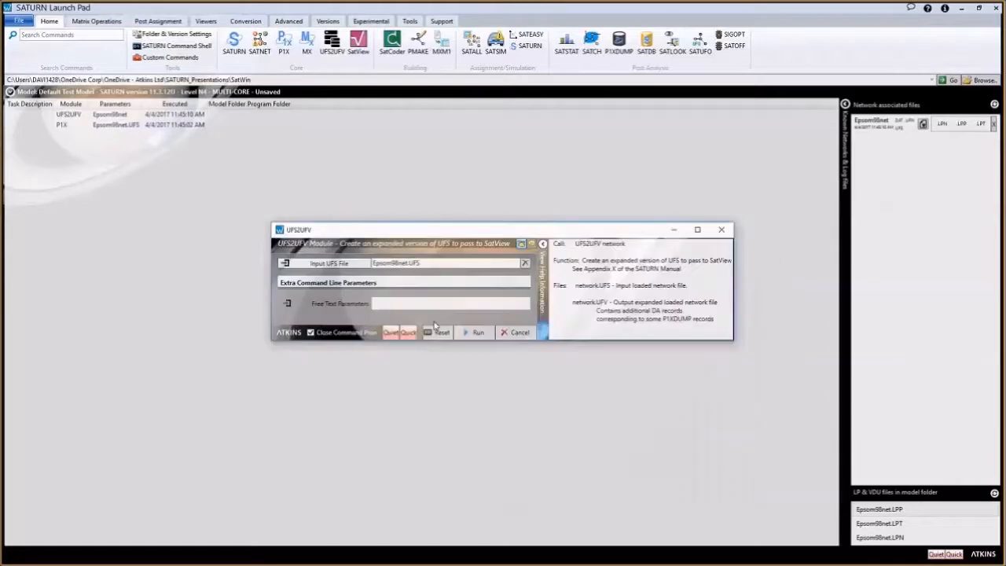
left_click(478, 333)
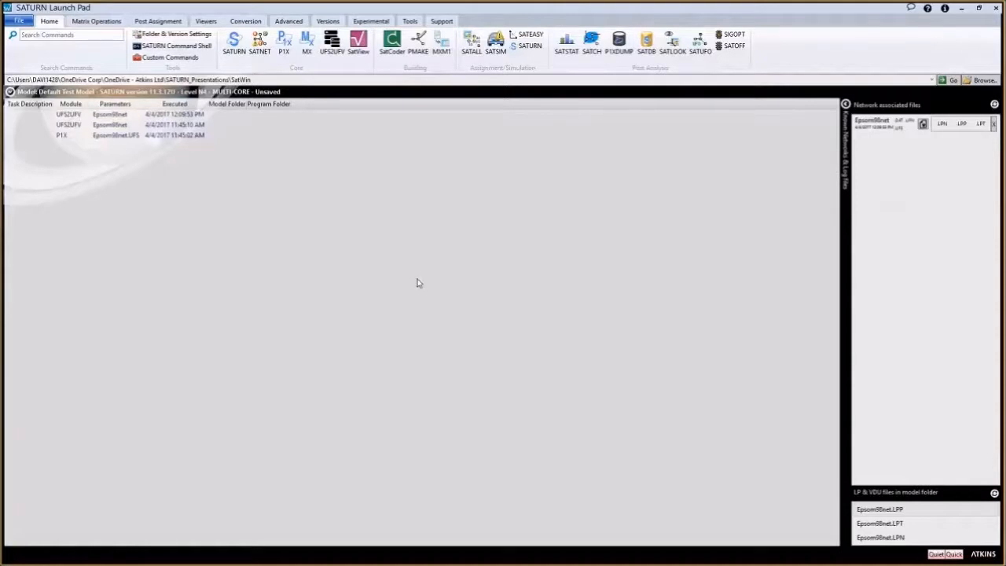
- Switch to File Explorer and locate the AM_DM.UFV file in the Oxford Networks folder inside SatView
key("super+Tab")
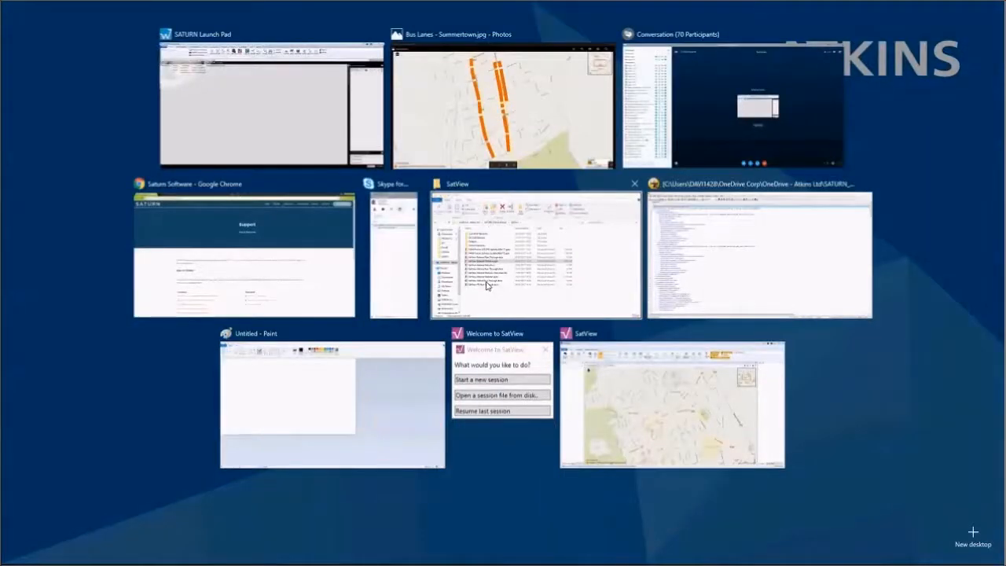
left_click(487, 285)
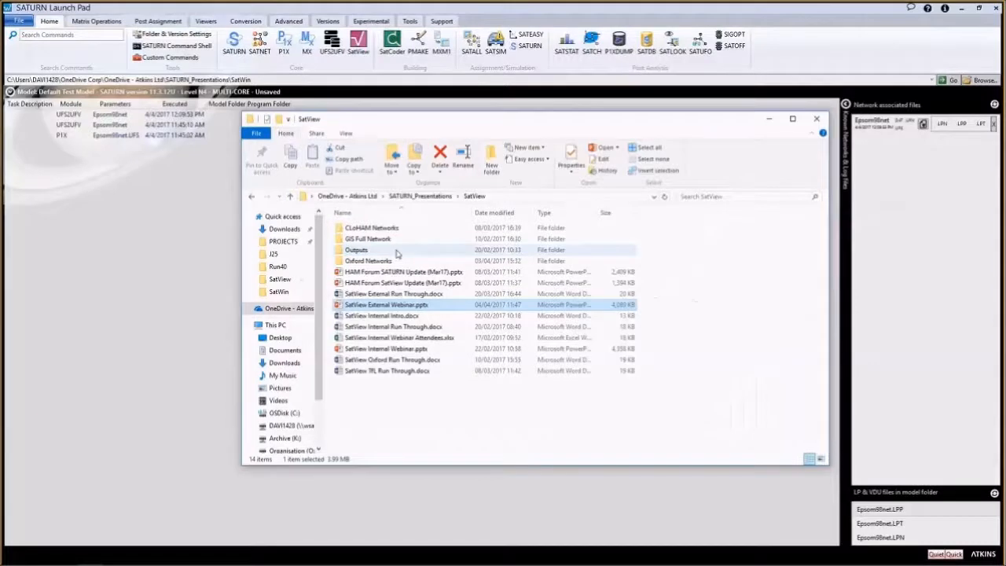
double_click(393, 261)
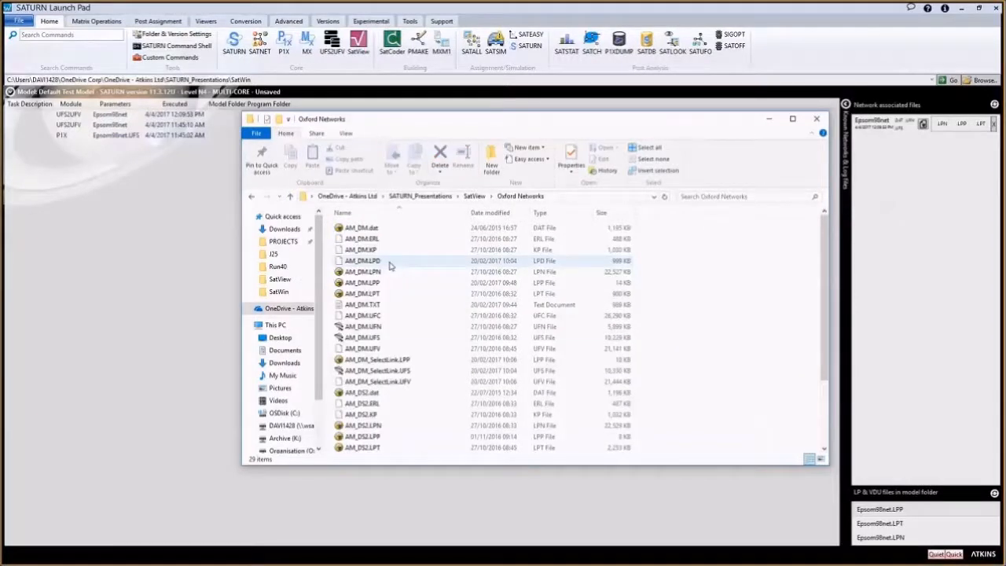
left_click(387, 350)
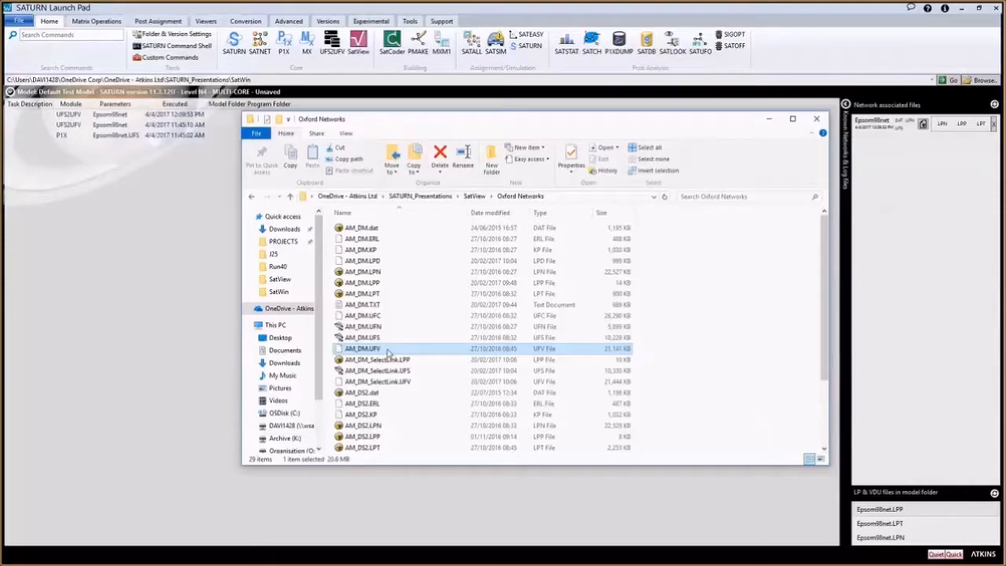
- Switch to SatView and start a new session
key("super+Tab")
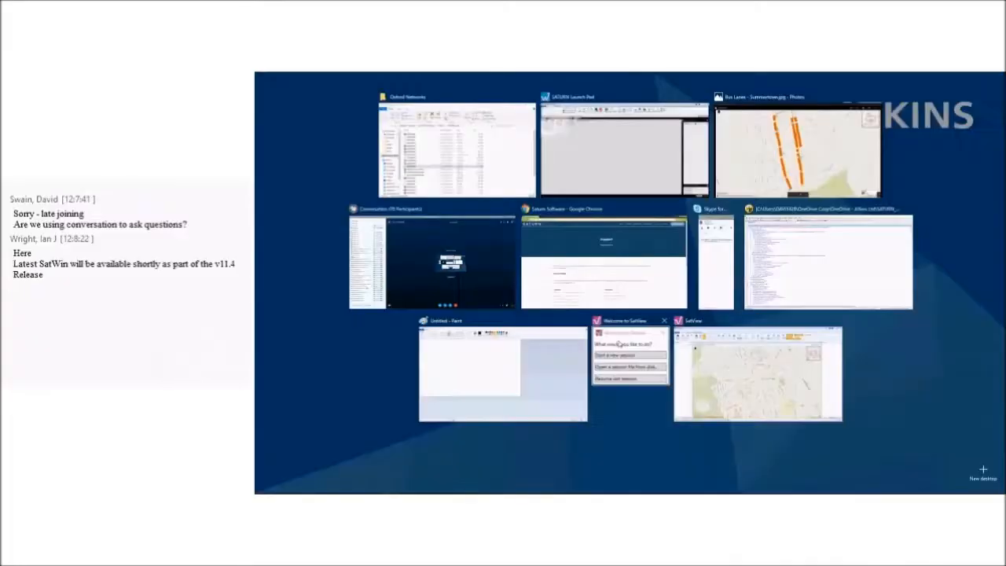
left_click(620, 343)
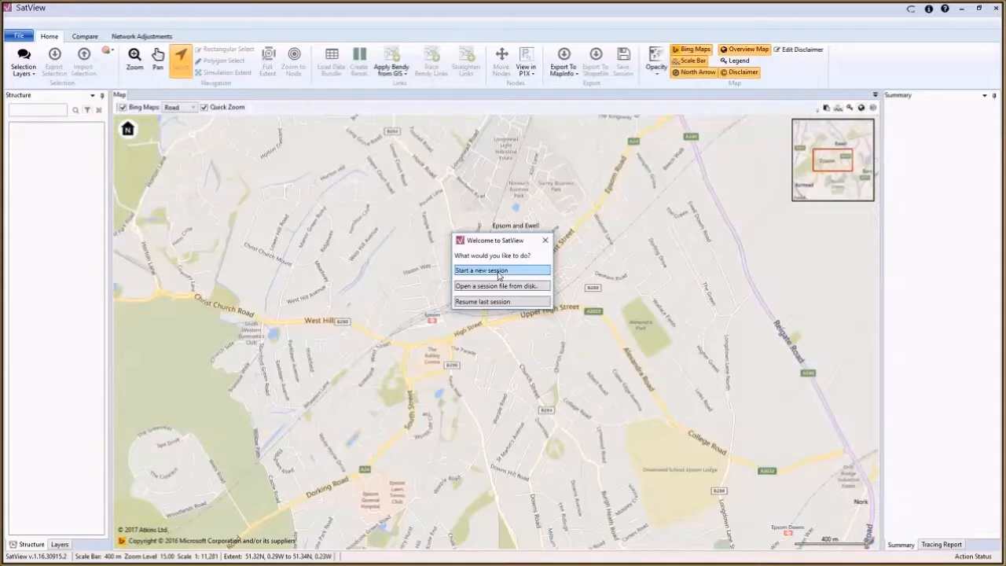
left_click(498, 273)
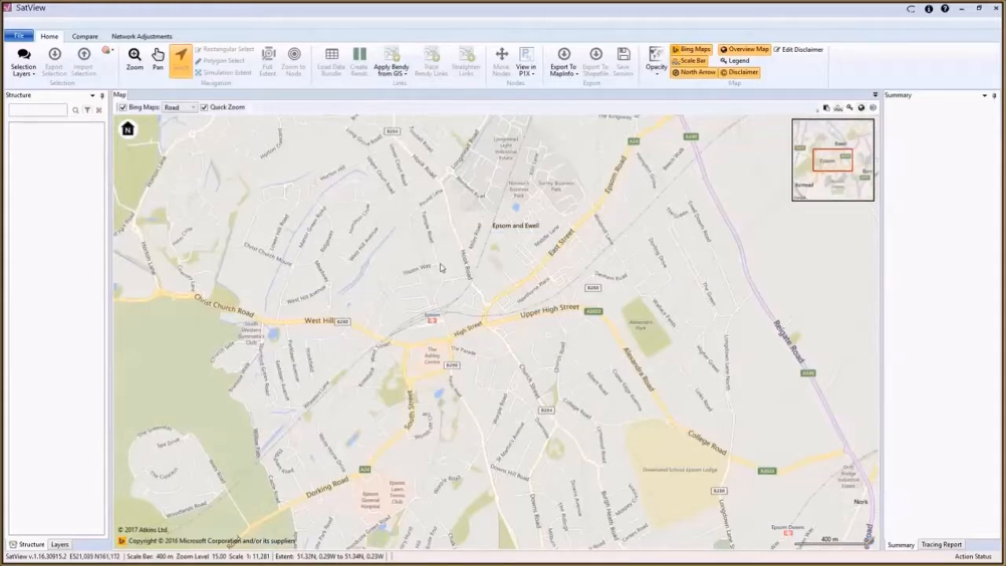
- Load the AM_DS2.UFV network from SATURN_Presentations > SatView > Oxford Networks in the Atkins OneDrive, keeping the British National Grid projection (27700)
left_click(19, 38)
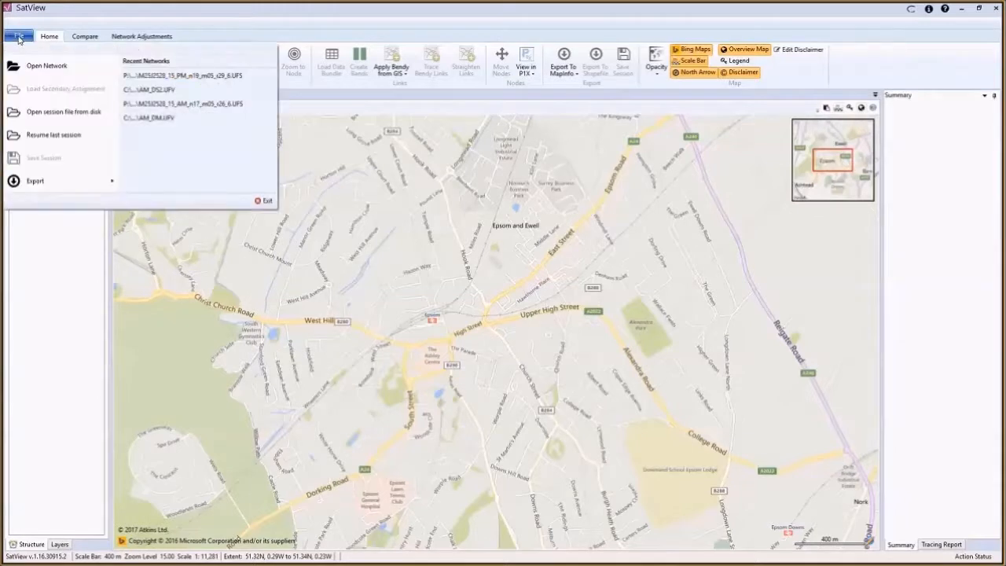
left_click(46, 69)
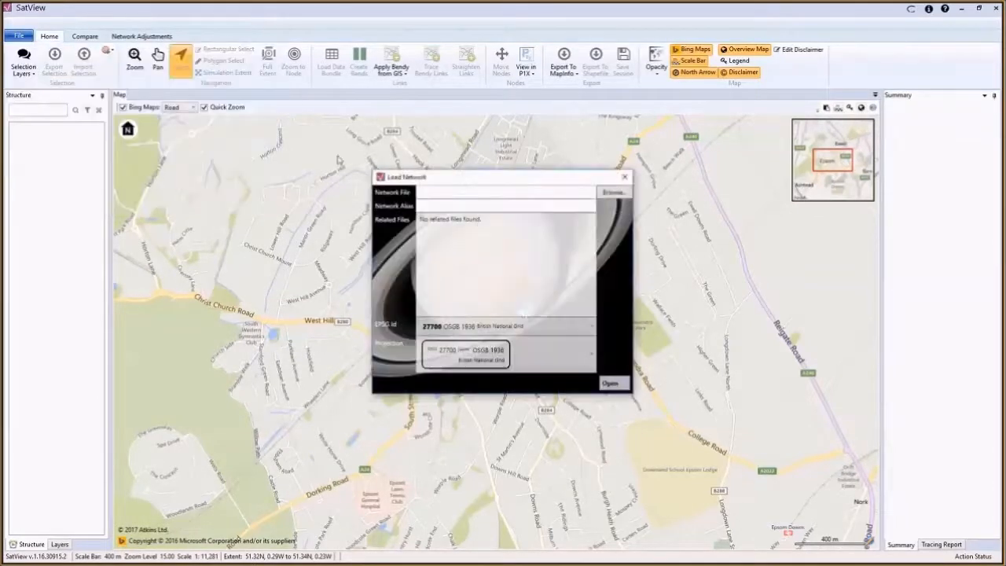
left_click(613, 193)
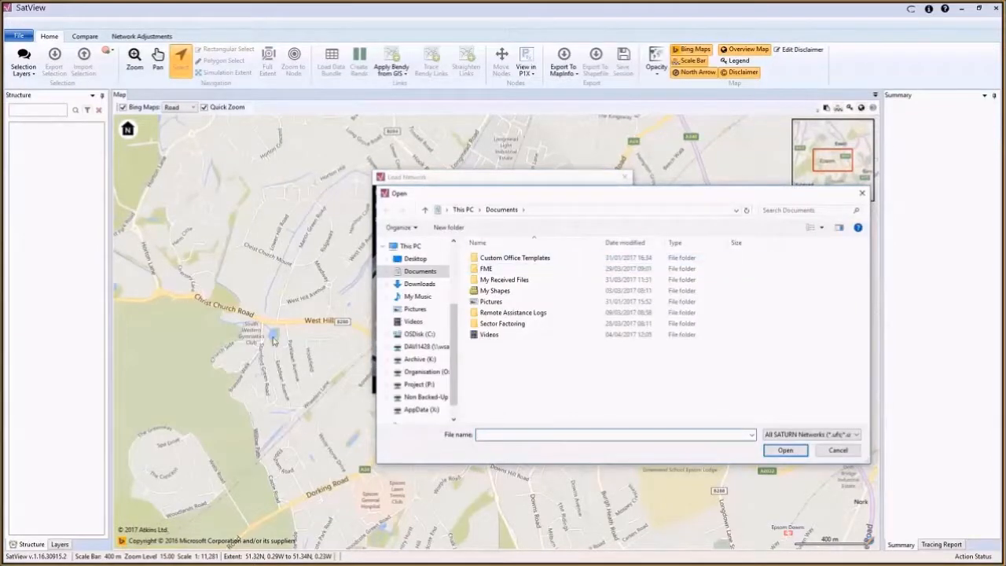
scroll(424, 315, "up", 1)
left_click(435, 265)
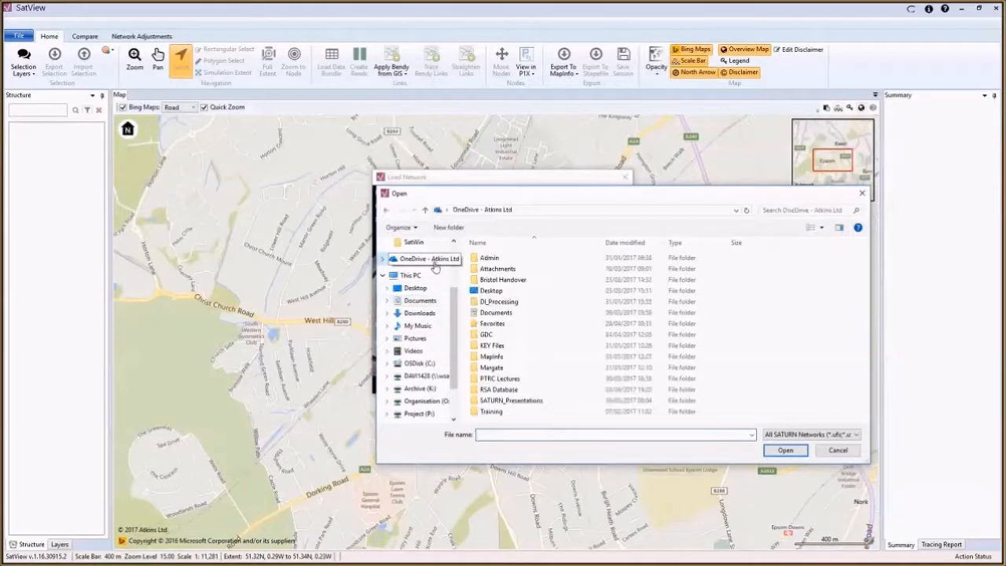
double_click(511, 400)
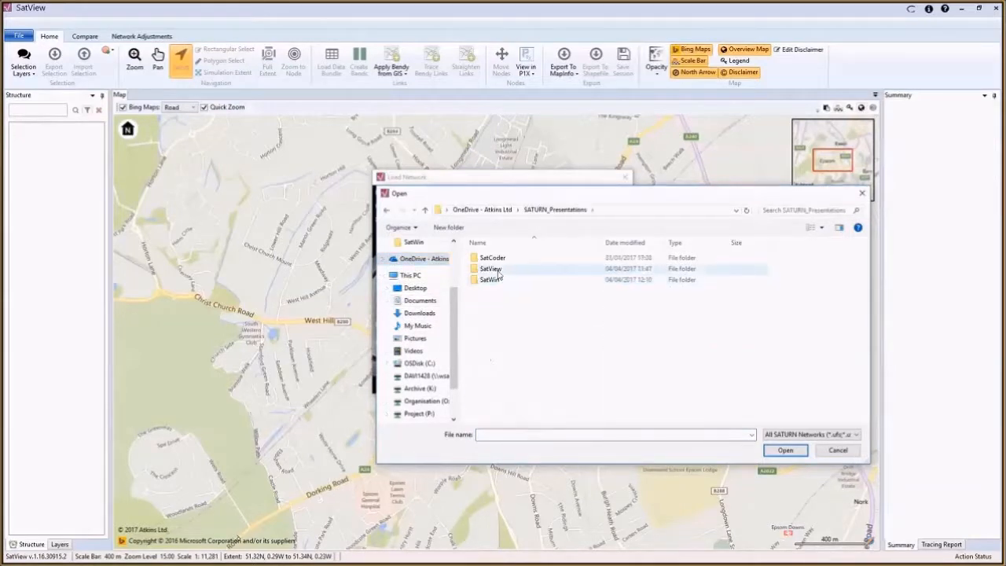
double_click(499, 271)
double_click(502, 296)
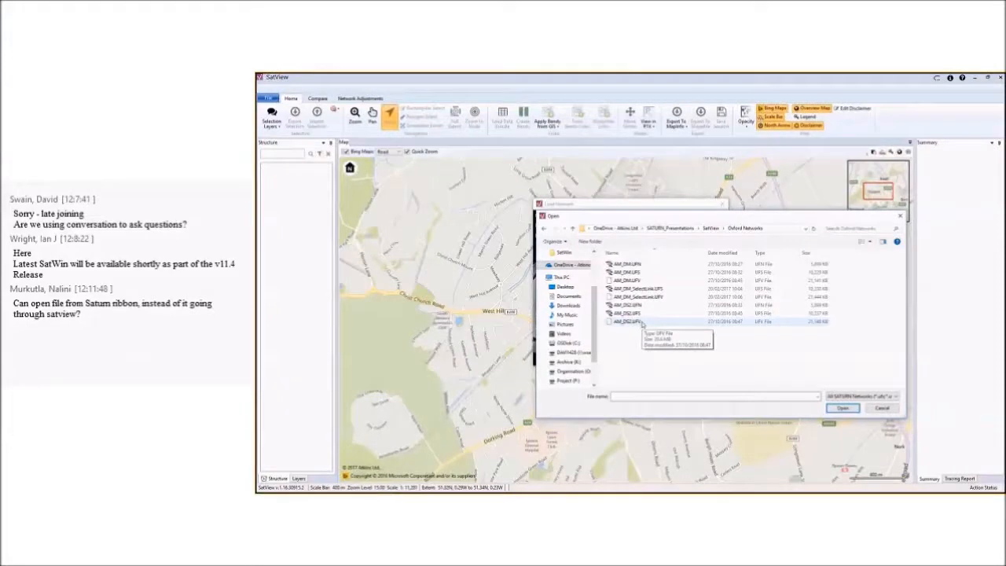
double_click(643, 322)
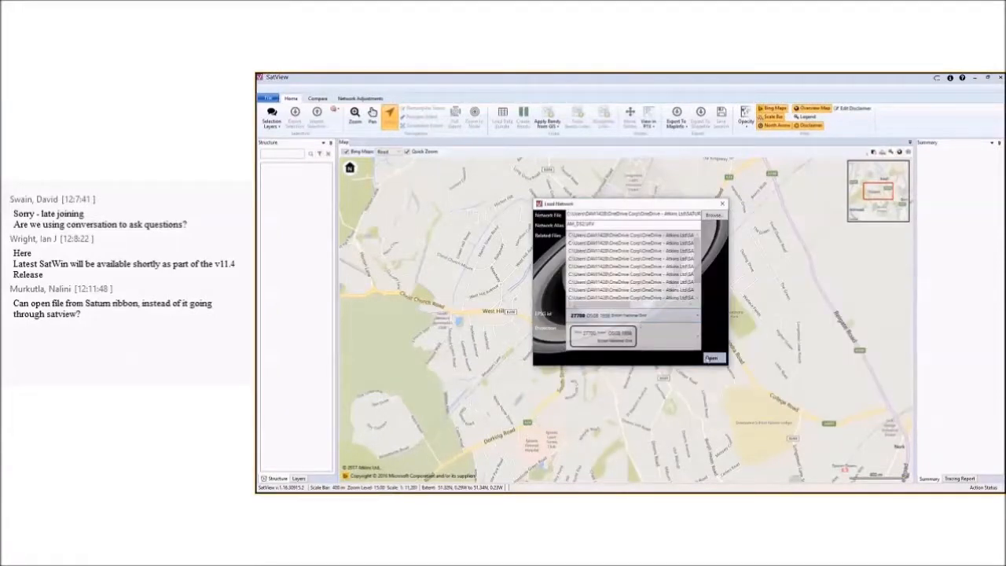
left_click(711, 358)
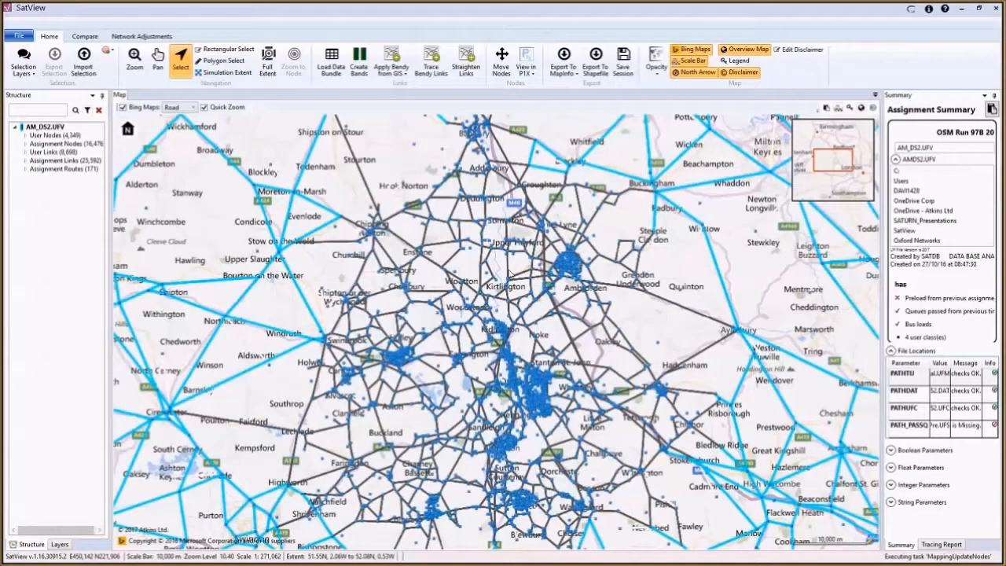
- Load AM_DM.UFV from the Oxford Networks folder as the secondary assignment
left_click(17, 37)
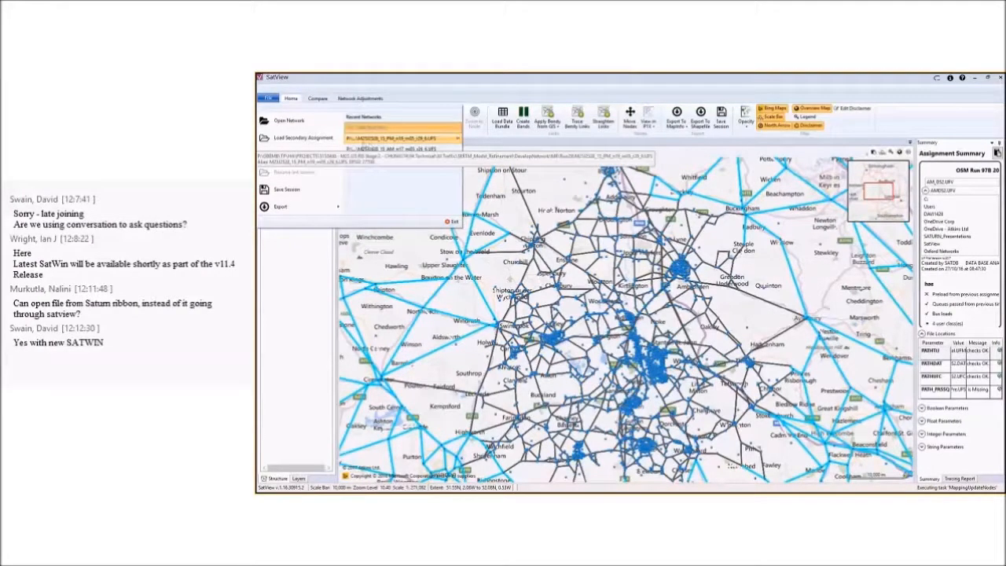
left_click(321, 143)
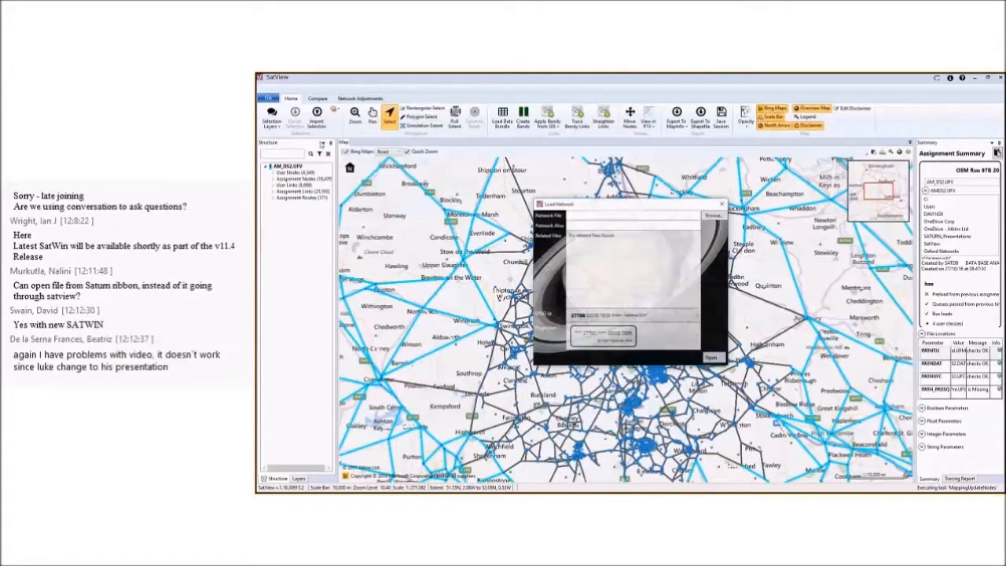
left_click(712, 216)
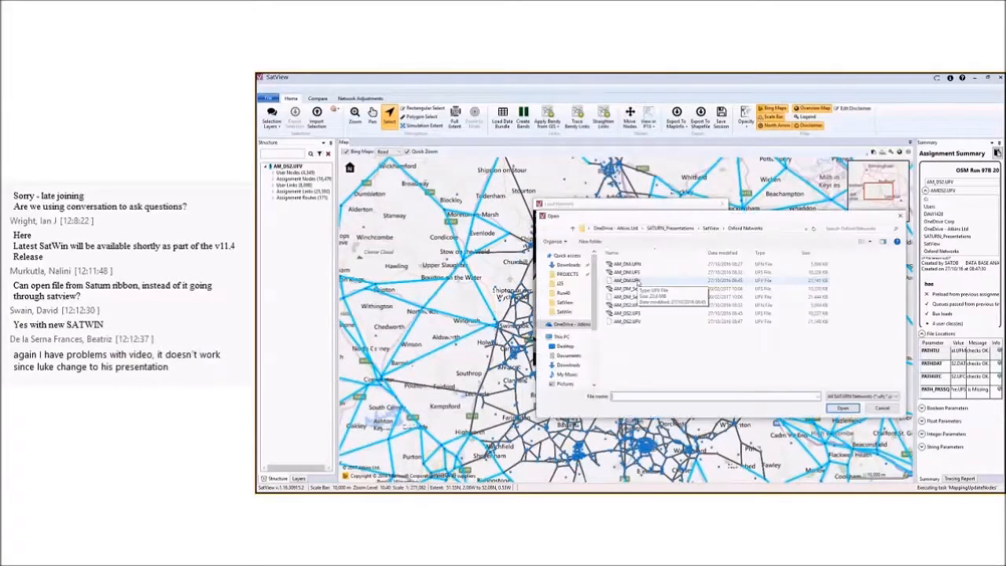
double_click(637, 281)
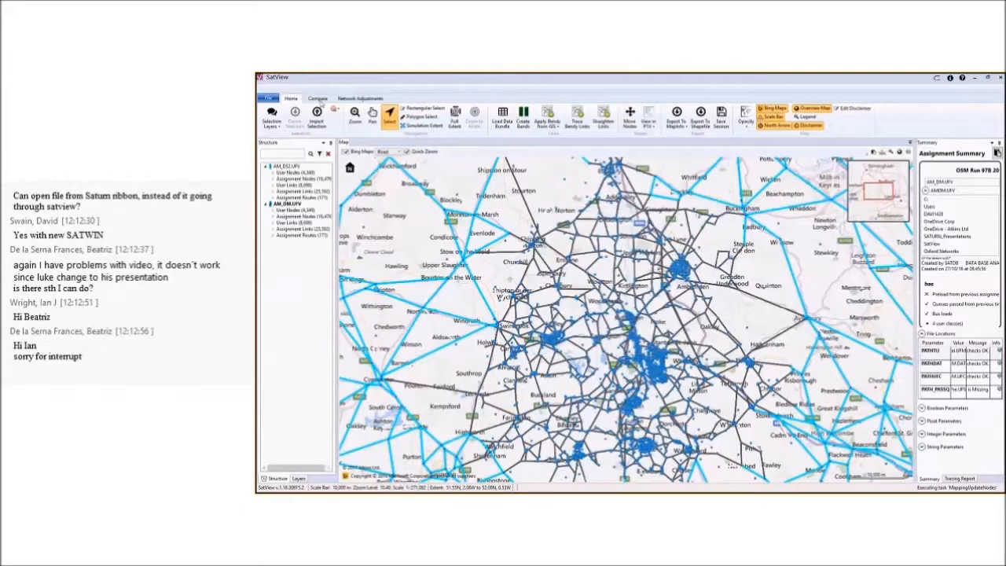
- Generate the geometry differences between the AM_DS2 and AM_DM networks and return to the main map commands
left_click(318, 99)
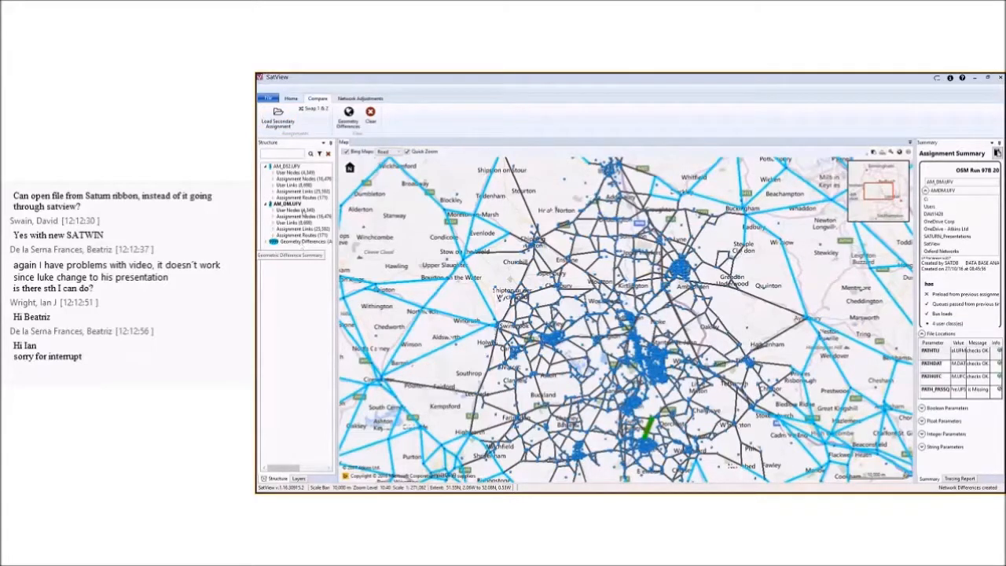
left_click(291, 99)
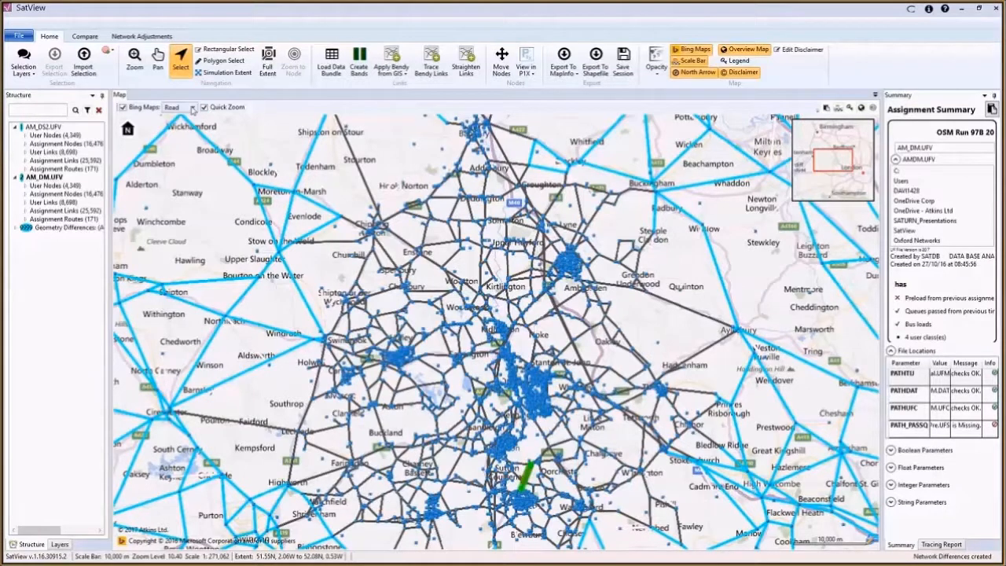
- Look over the background map types and the network at different zoom levels, and fit the map to the simulation extent
left_click(399, 151)
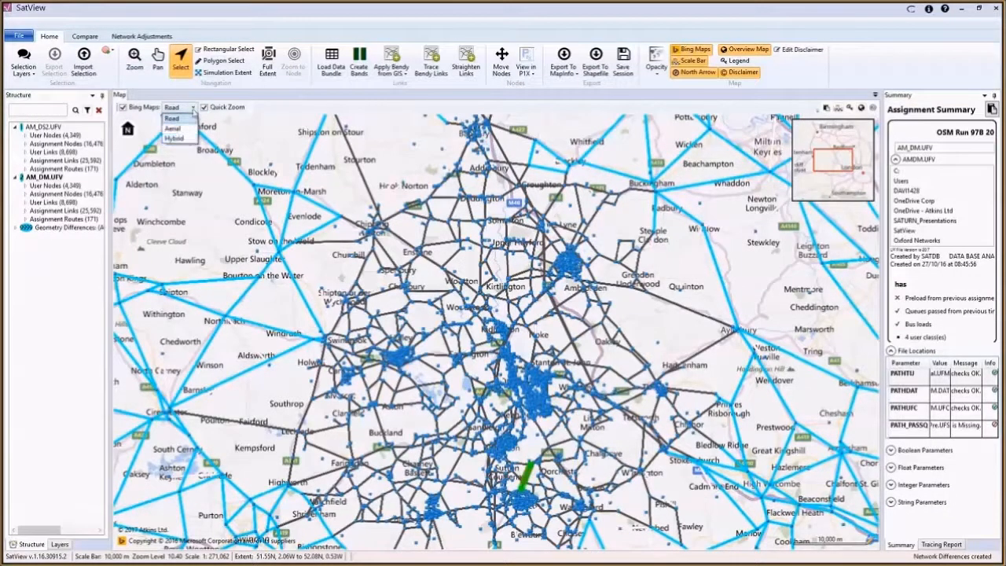
left_click(193, 114)
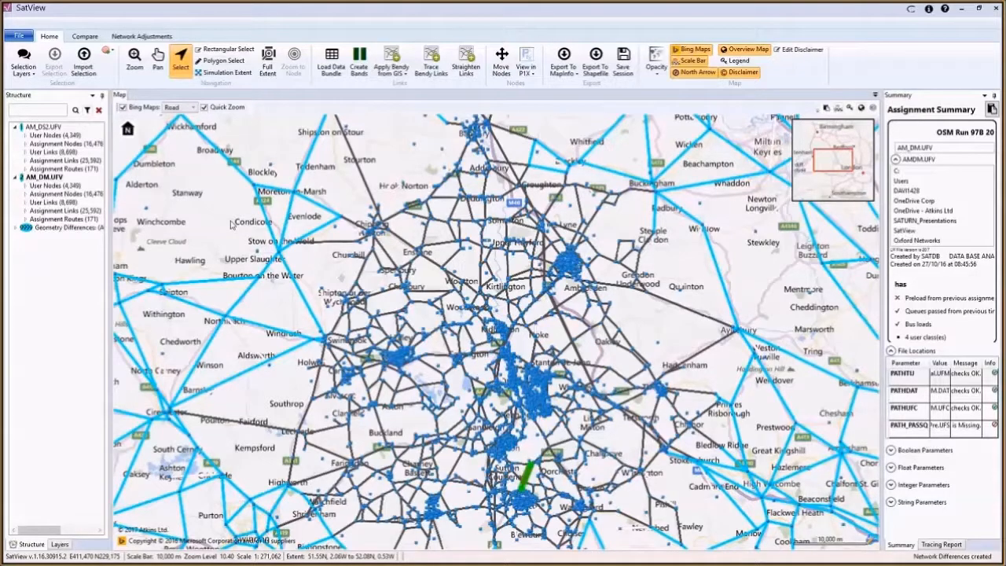
scroll(232, 226, "down", 2)
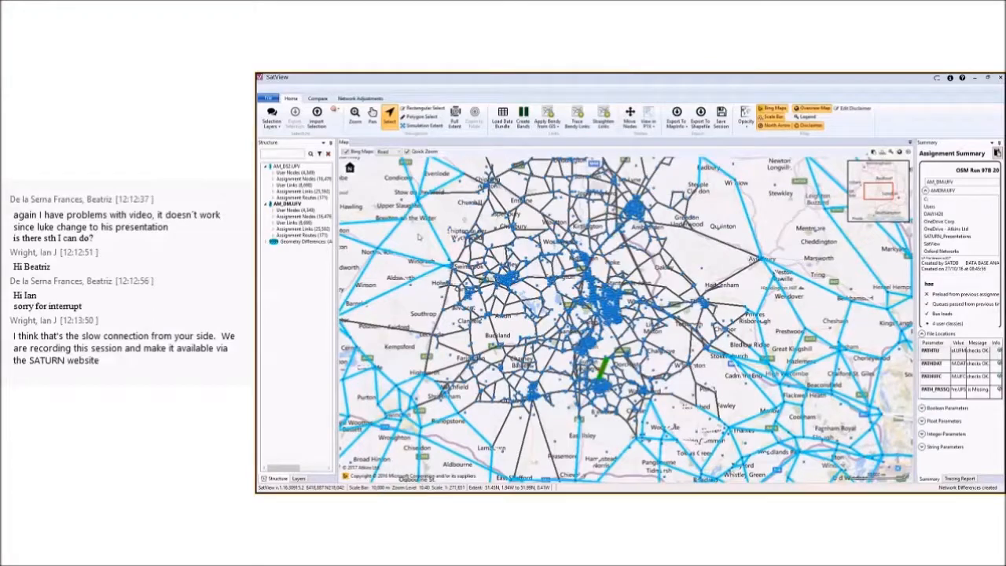
left_click_drag(419, 236, 486, 272)
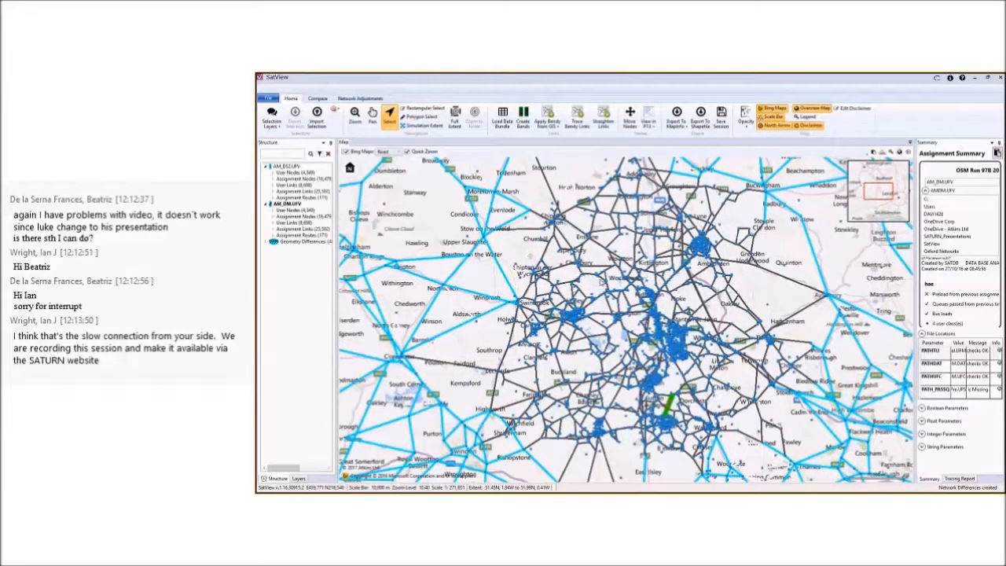
scroll(601, 280, "up", 1)
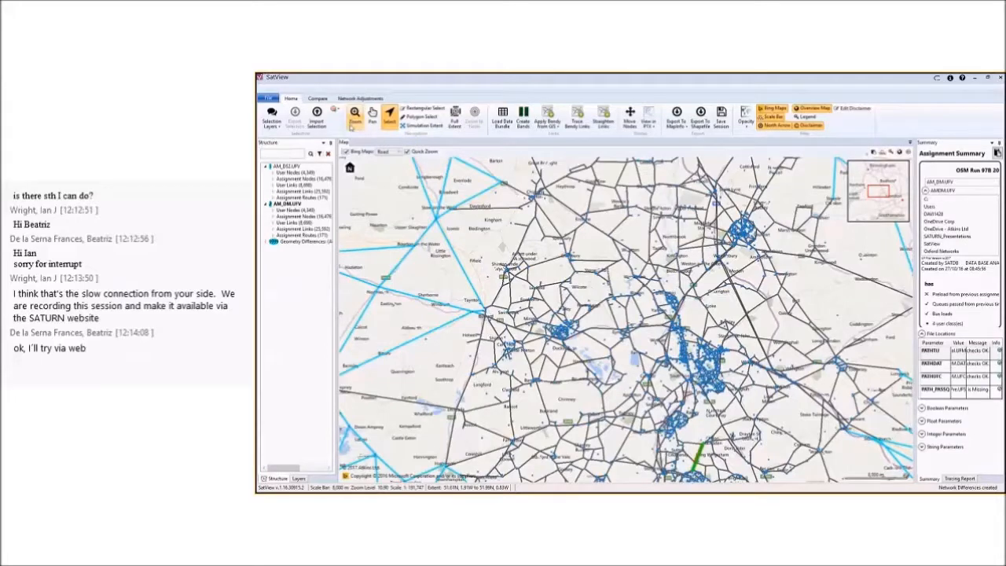
left_click(427, 127)
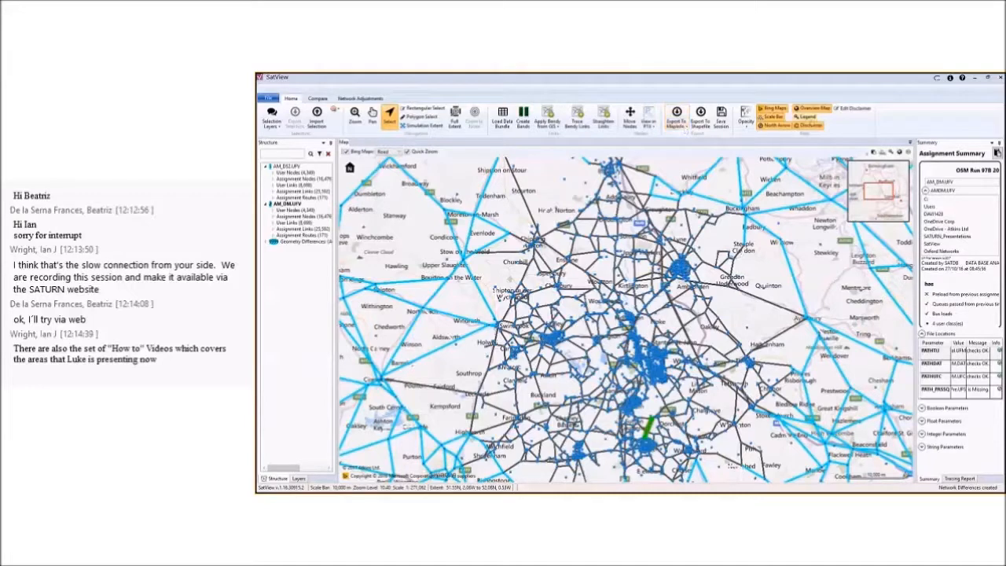
left_click(825, 112)
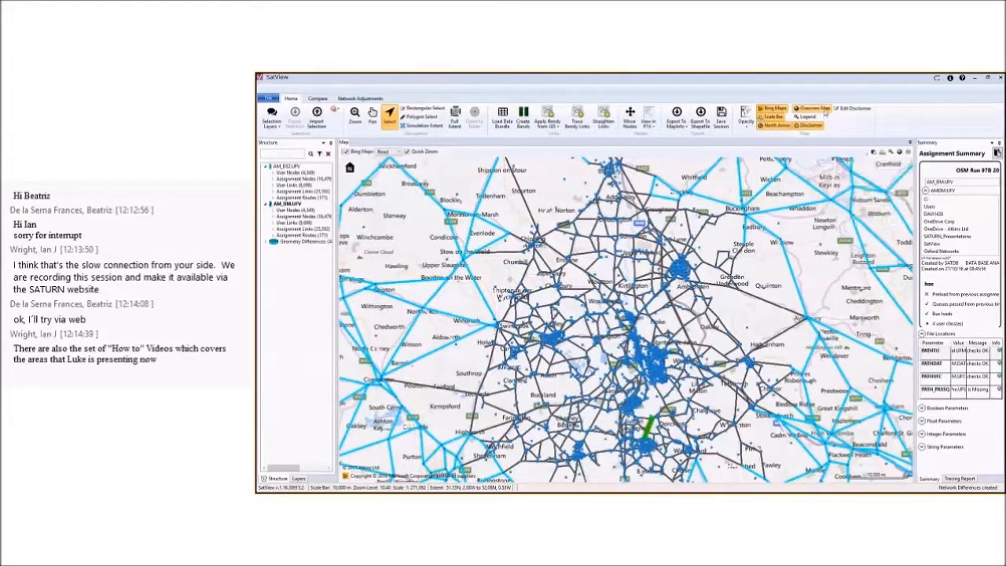
left_click(825, 113)
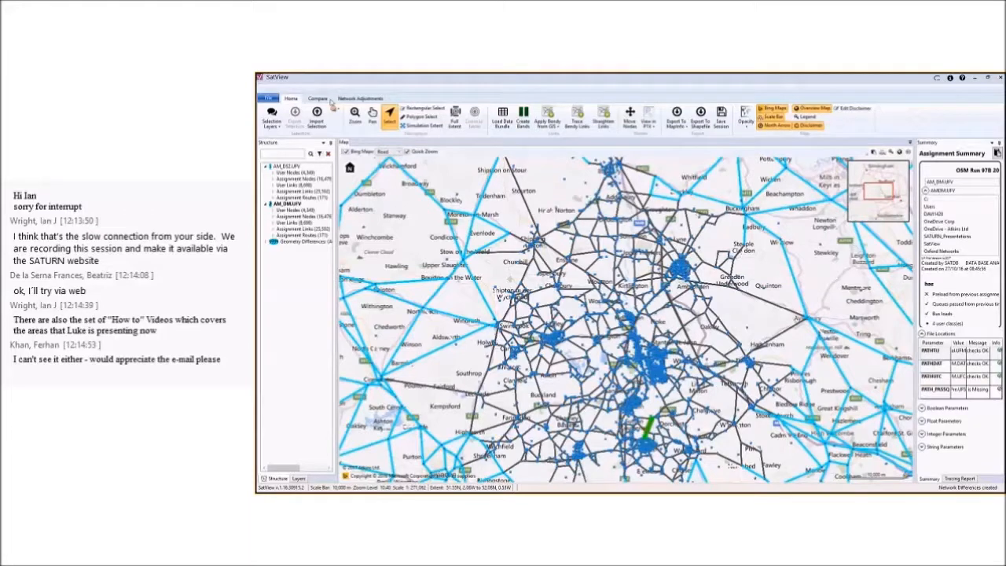
- Look over the network comparison and network adjustment commands, ending back at the main map commands
left_click(317, 99)
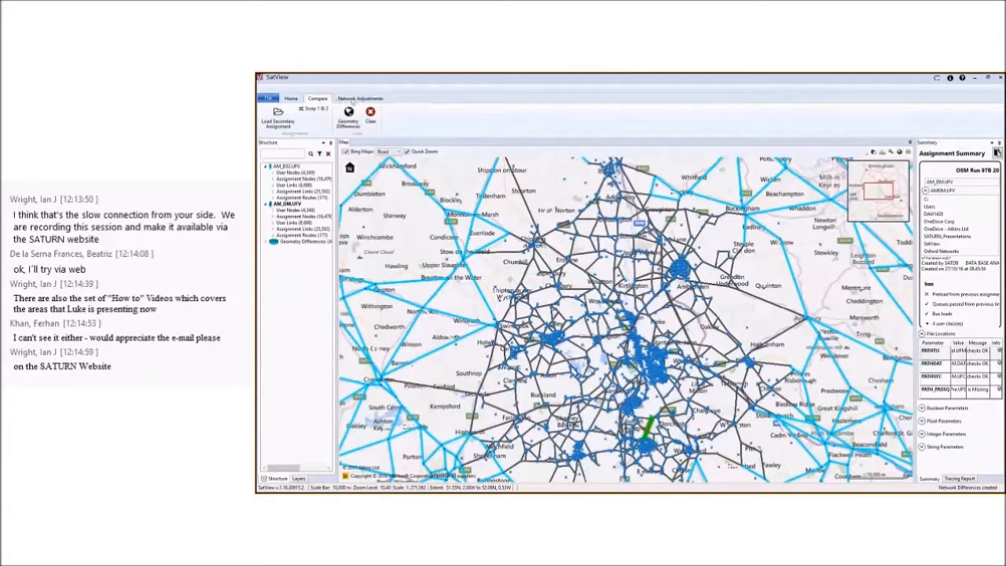
left_click(355, 99)
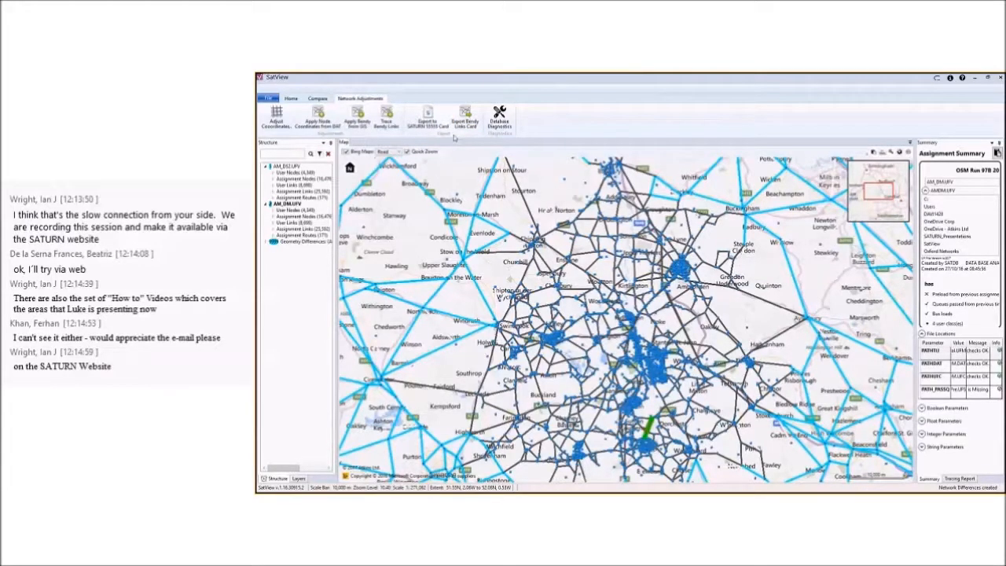
left_click(291, 99)
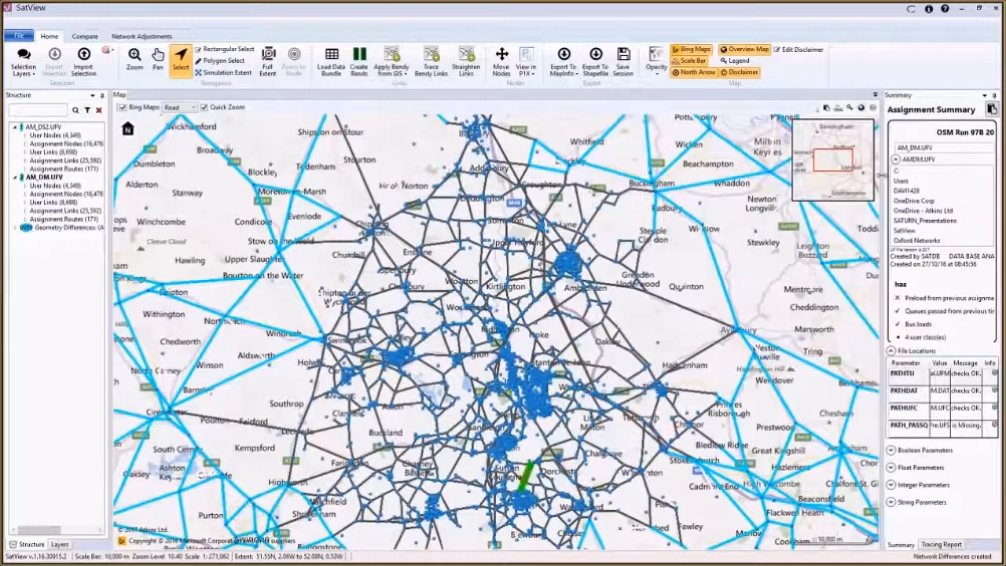
- Widen the assignment summary of AM_DM and expand its Boolean parameters
left_click_drag(916, 236, 873, 236)
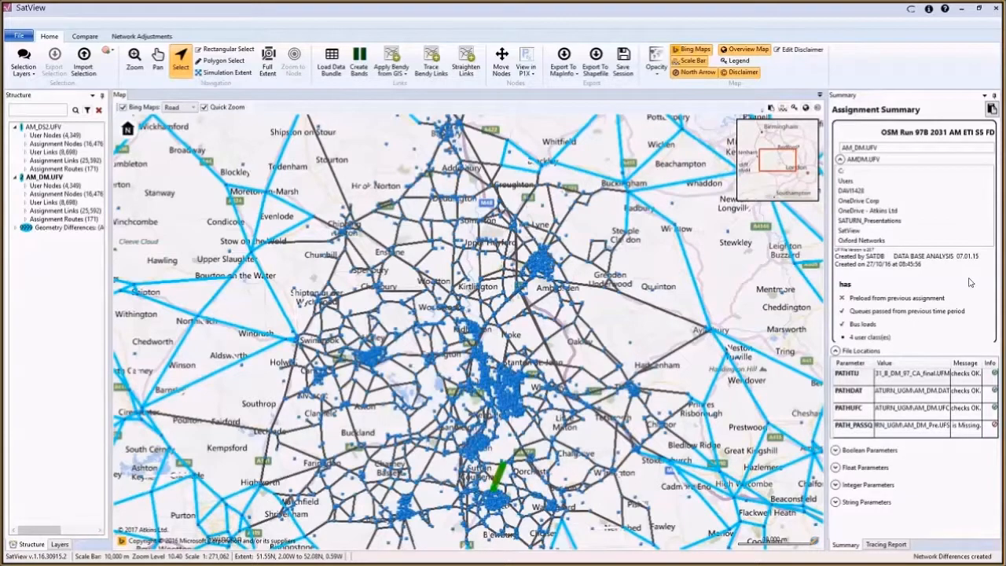
left_click(835, 469)
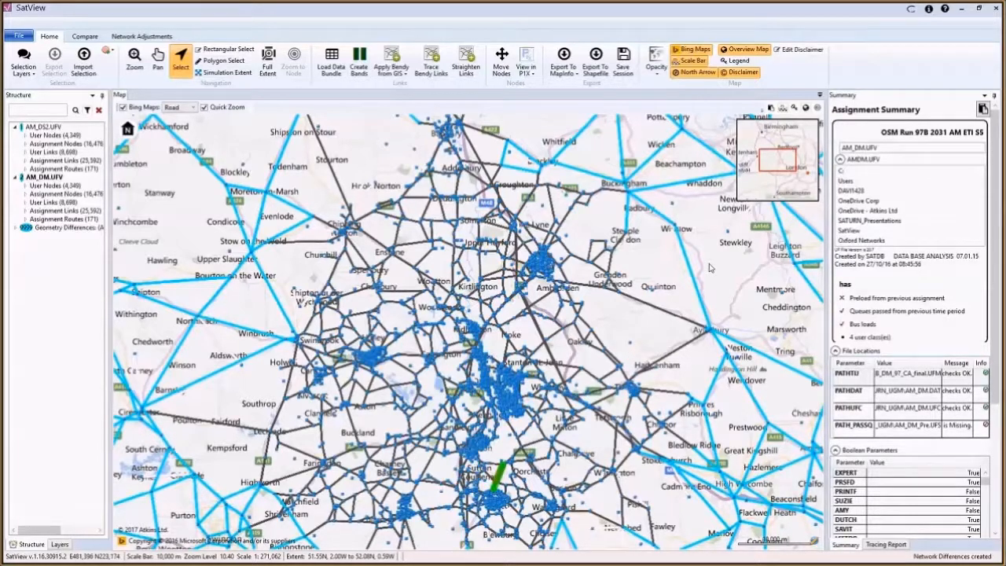
- Show the actual flow (pcu/hr) from the Flows data bundle for the Grendon Underwood–Aylesbury link, and clear the link selection
left_click(637, 302)
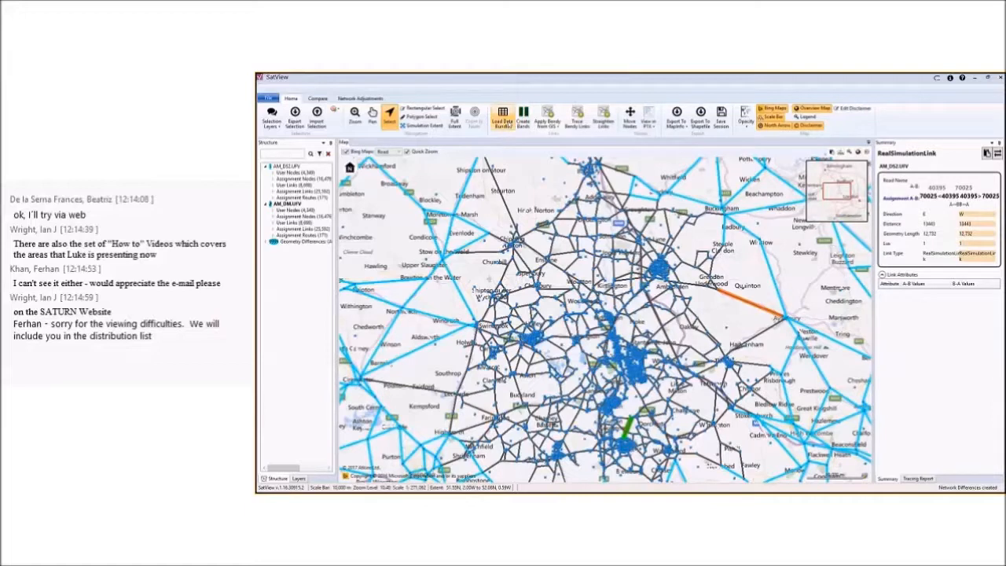
left_click(503, 122)
left_click(621, 323)
left_click(709, 281)
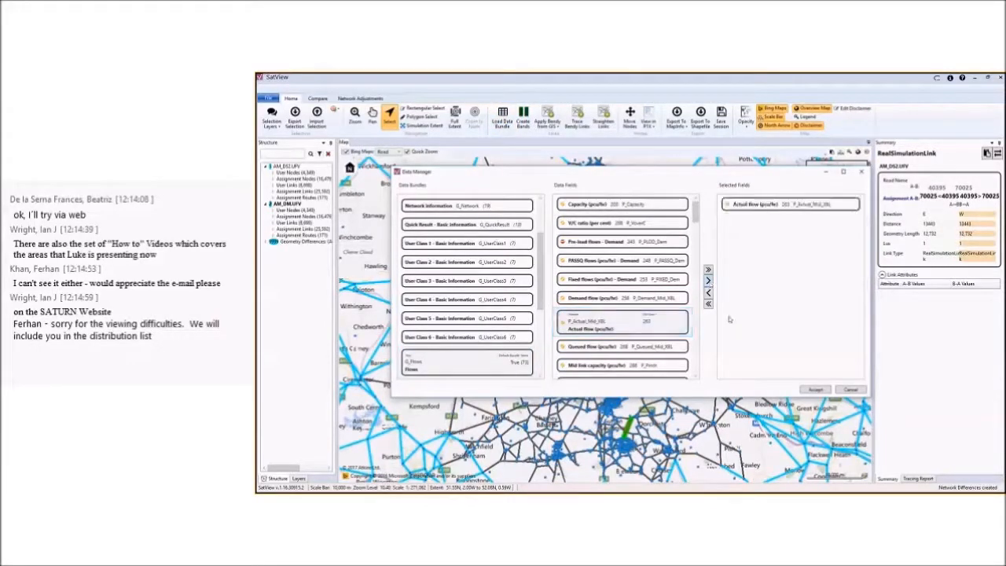
left_click(815, 390)
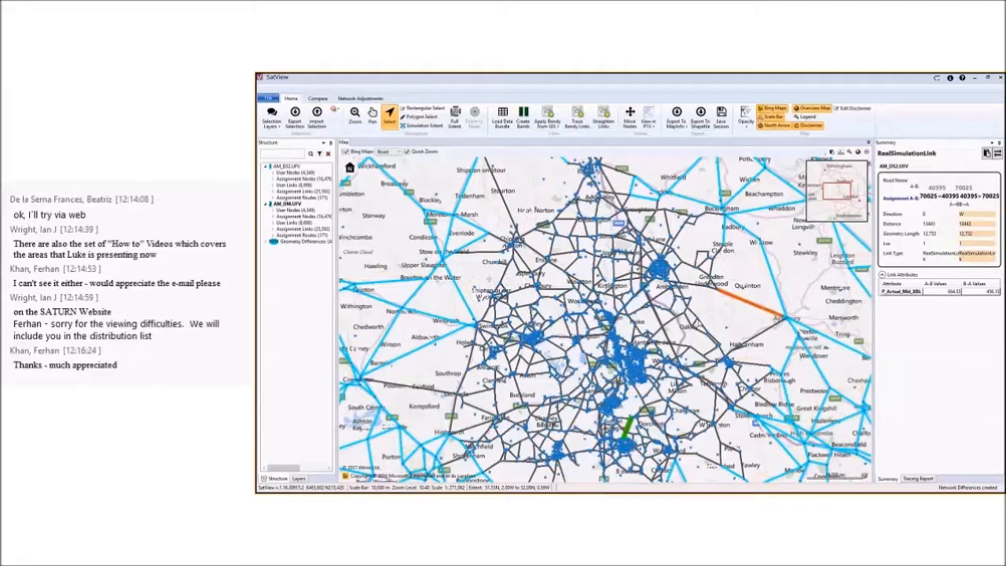
left_click(722, 313)
left_click(720, 313)
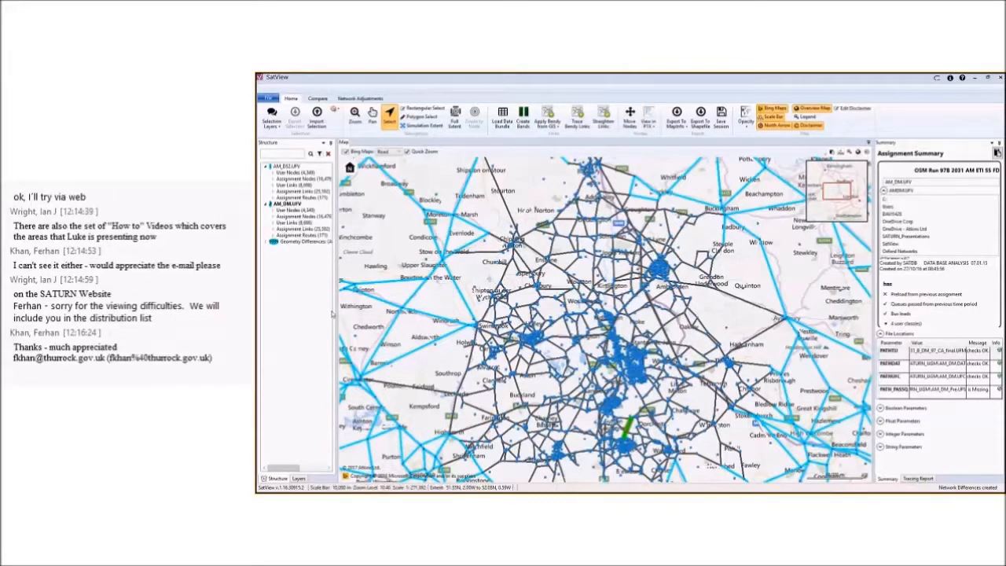
- Widen the network structure list and display the first AM_DS2 assignment route, service 103I, on the map
left_click_drag(335, 310, 371, 311)
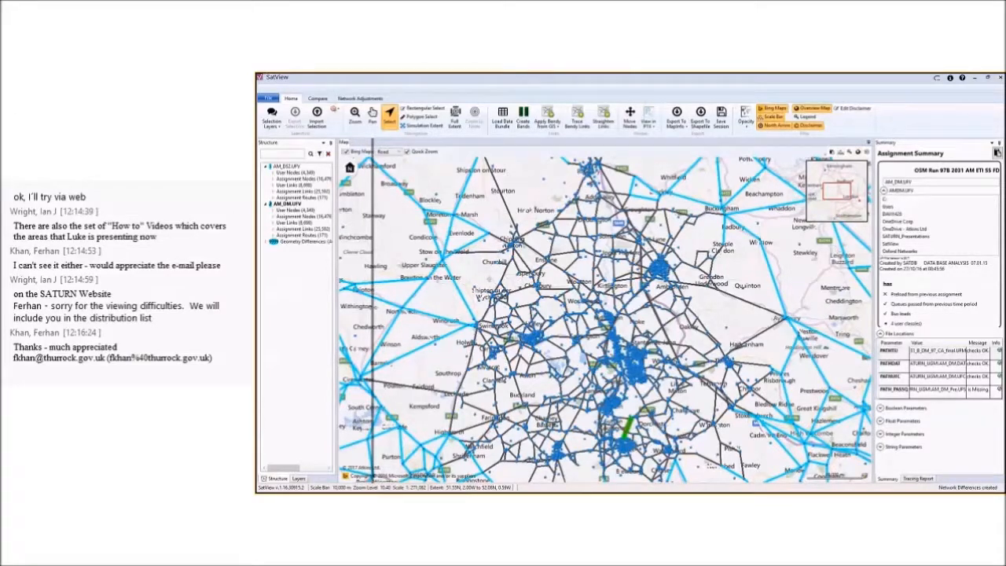
left_click_drag(371, 310, 372, 310)
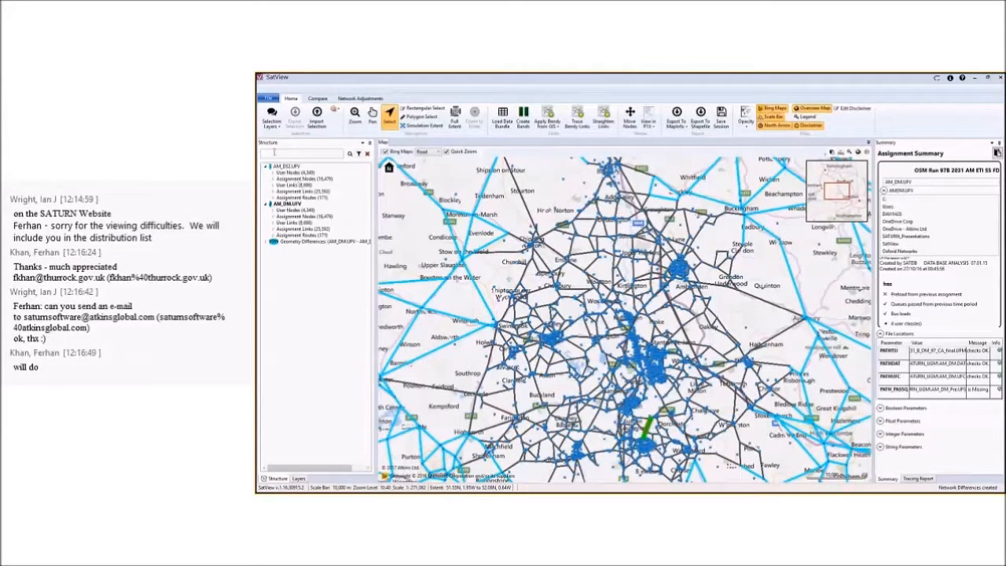
left_click(283, 155)
left_click(273, 197)
left_click(322, 212)
double_click(323, 212)
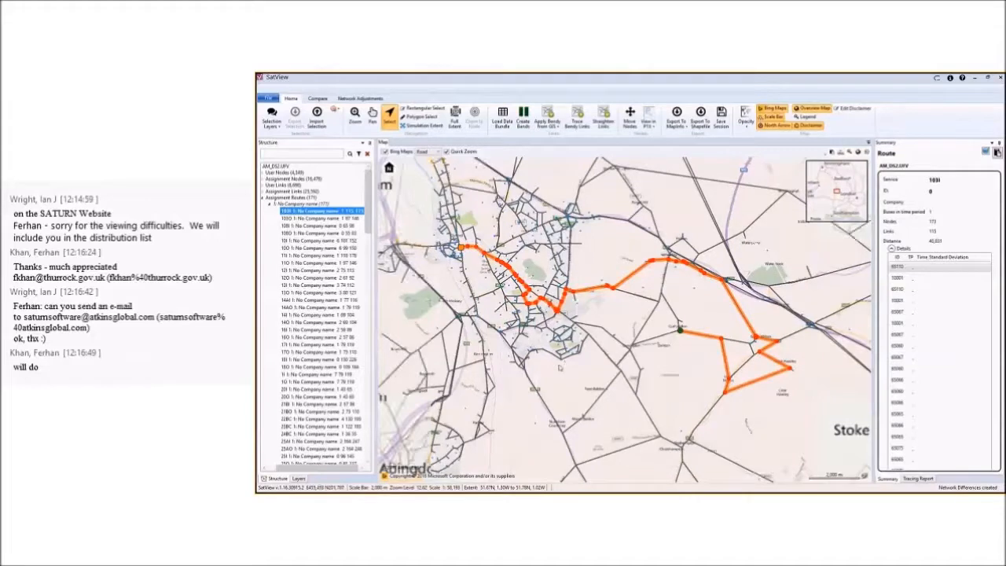
- Collapse the AM_DS2 network's assignment routes and fit the map to the simulation extent
left_click(559, 359)
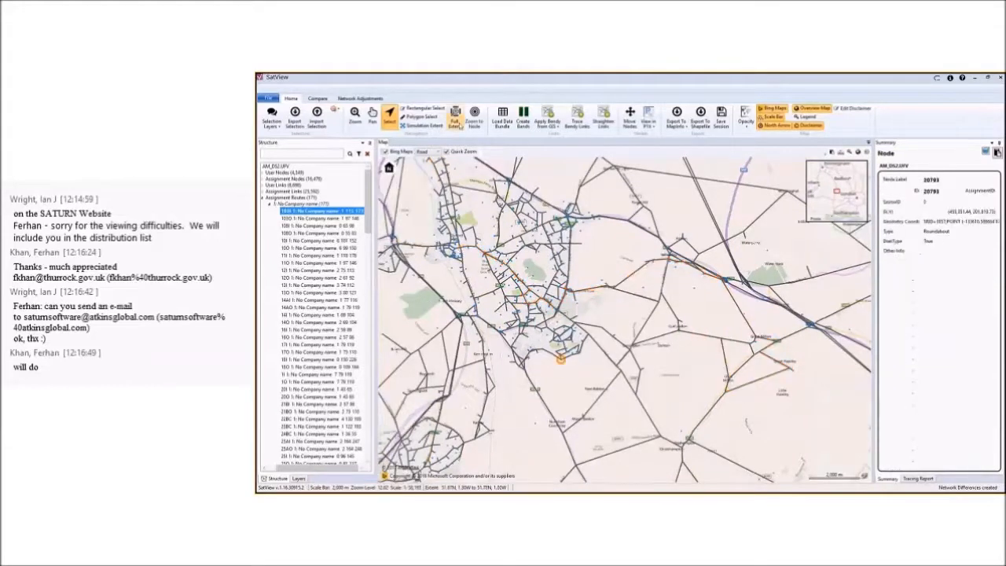
left_click(458, 119)
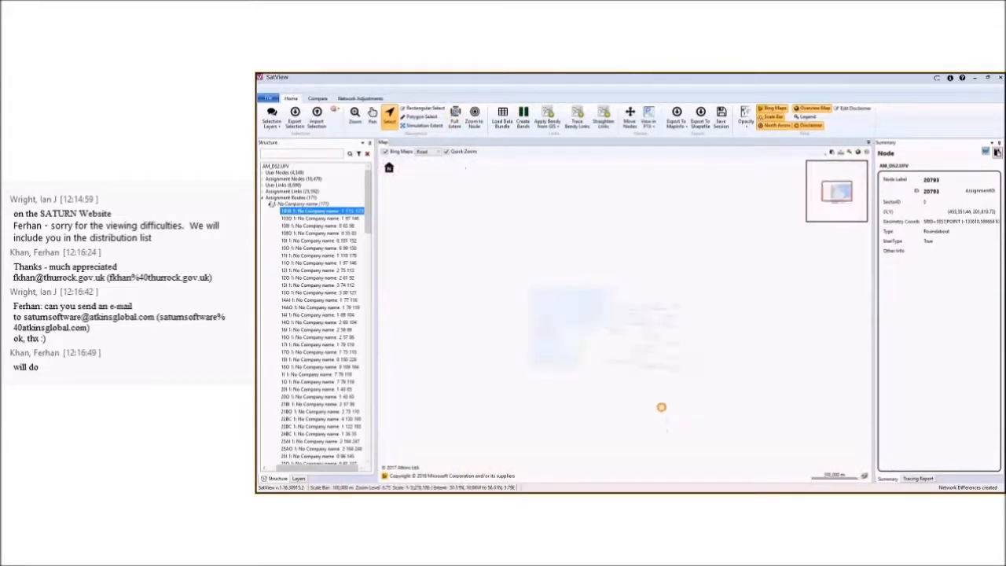
double_click(291, 198)
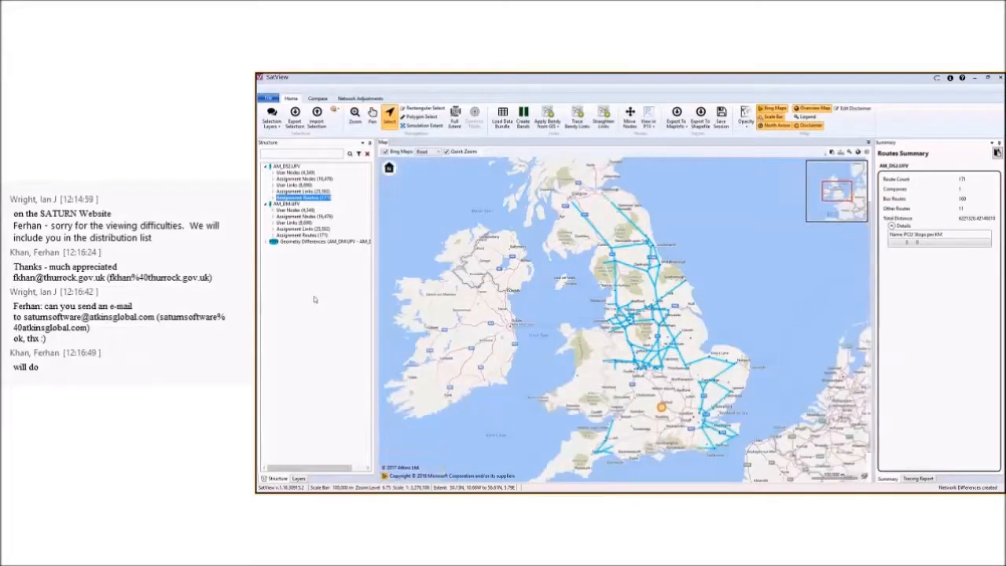
left_click(425, 128)
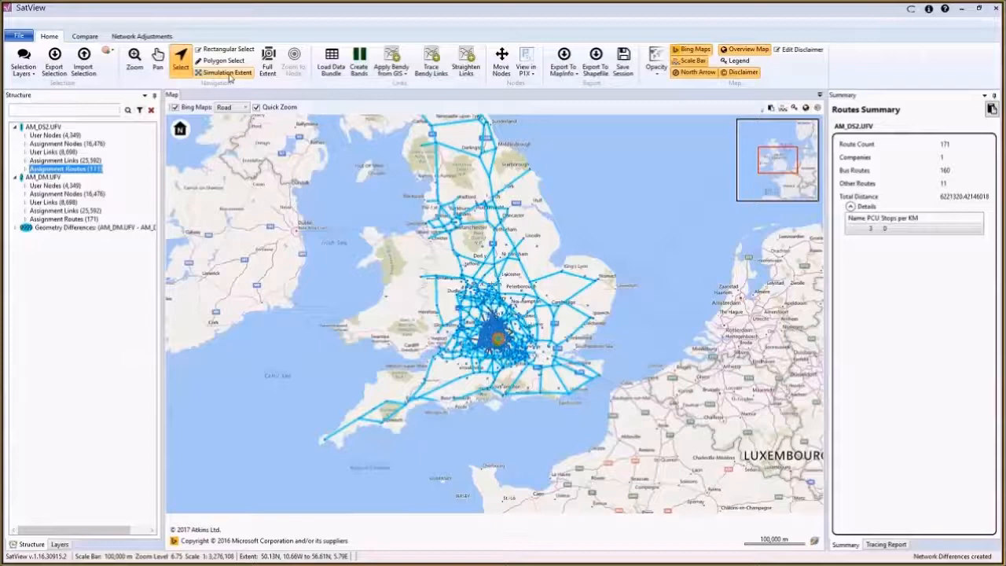
left_click(228, 73)
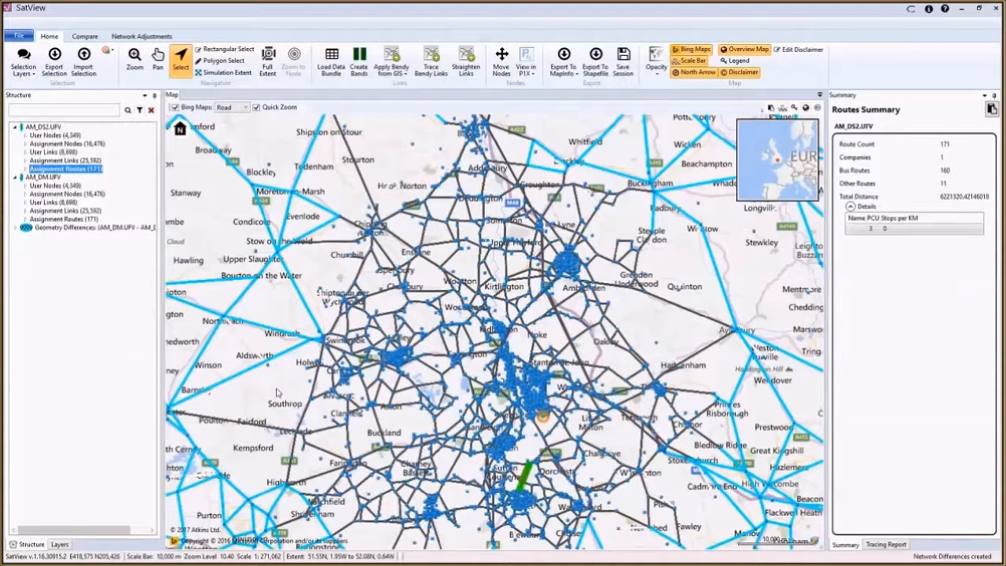
- Turn off the Assignment Nodes, User Nodes, Links, Turns and Connectors layers of Net 1, keeping its User Links
left_click(61, 545)
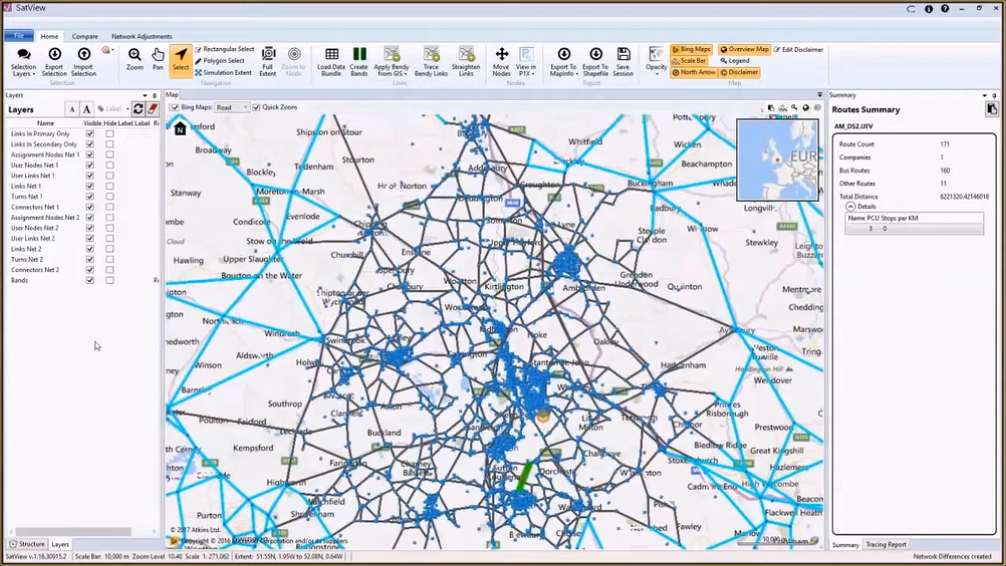
left_click(90, 155)
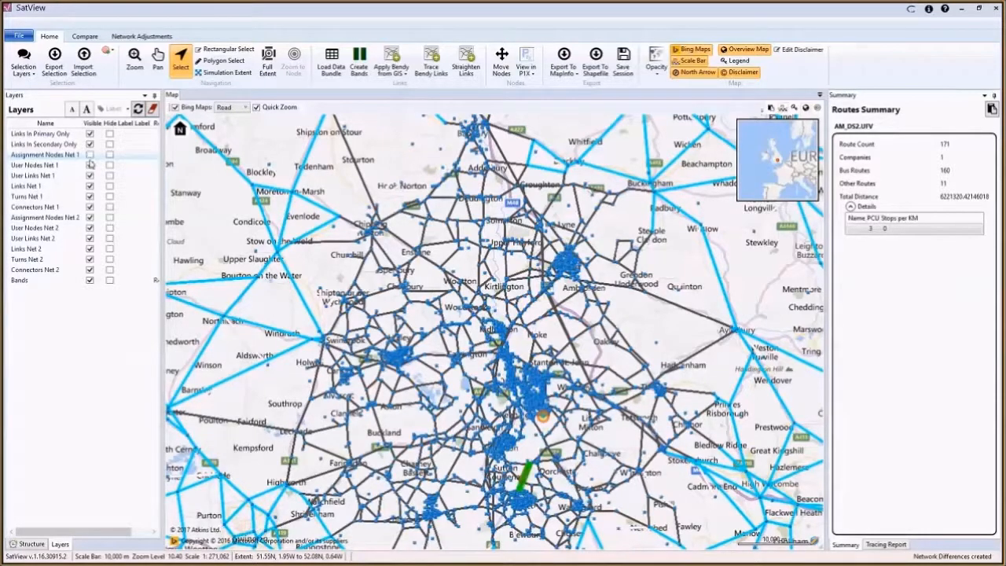
left_click(89, 165)
left_click(90, 185)
left_click(89, 195)
left_click(89, 207)
- Turn off all Net 2 layers, refresh the map and clear the current selection
left_click(90, 217)
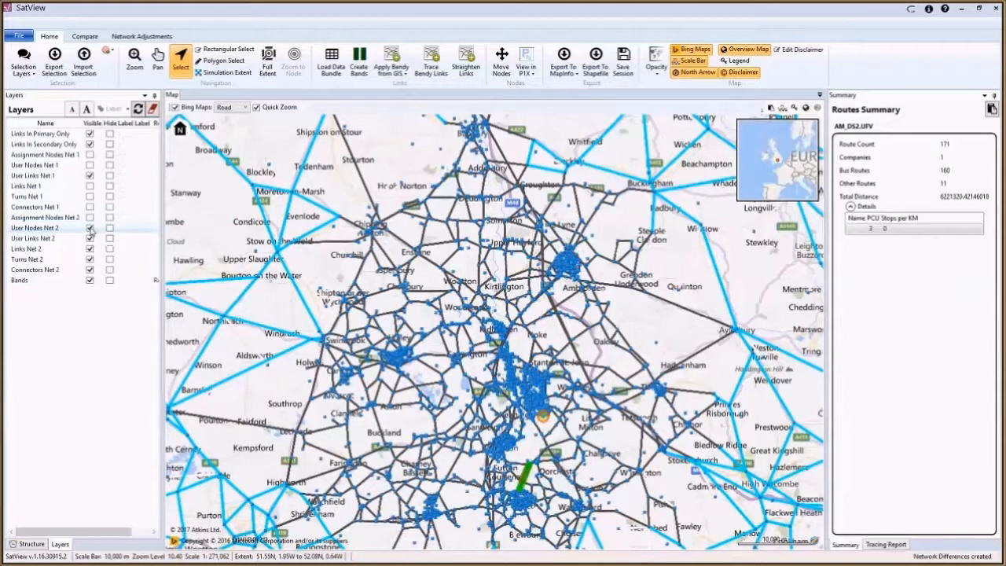
left_click(89, 228)
left_click(90, 239)
left_click(89, 249)
left_click(90, 260)
left_click(90, 270)
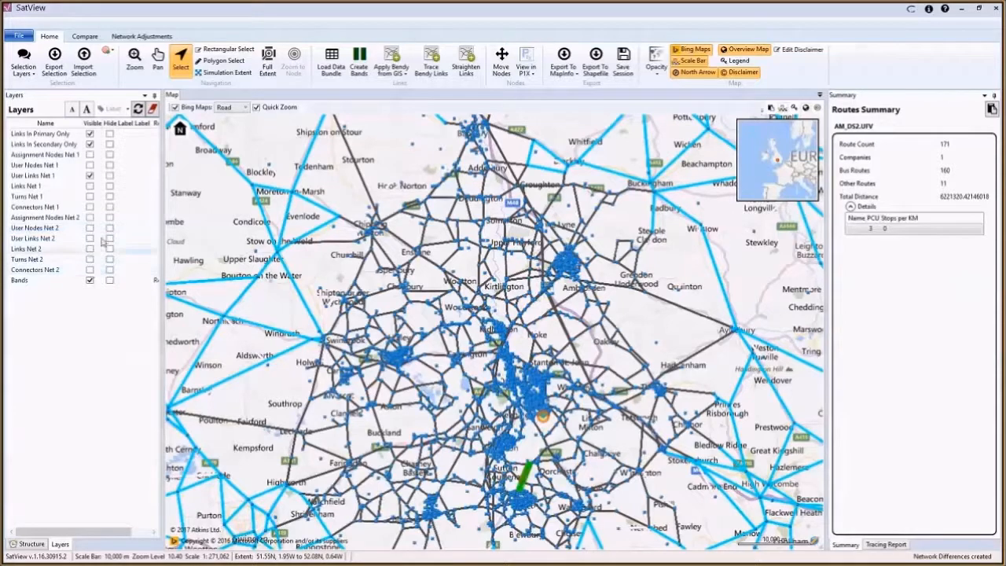
left_click(138, 109)
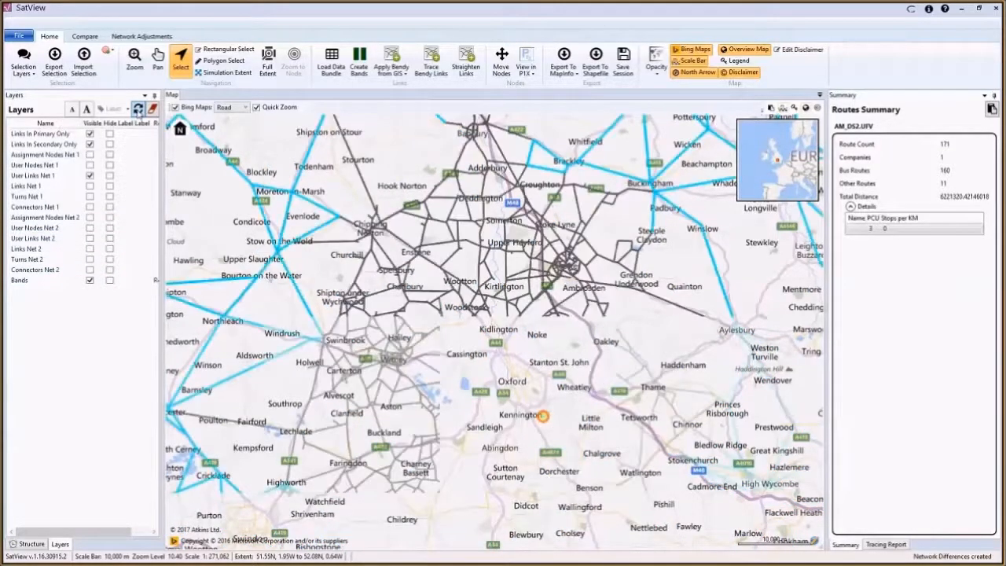
left_click(681, 275)
left_click(669, 268)
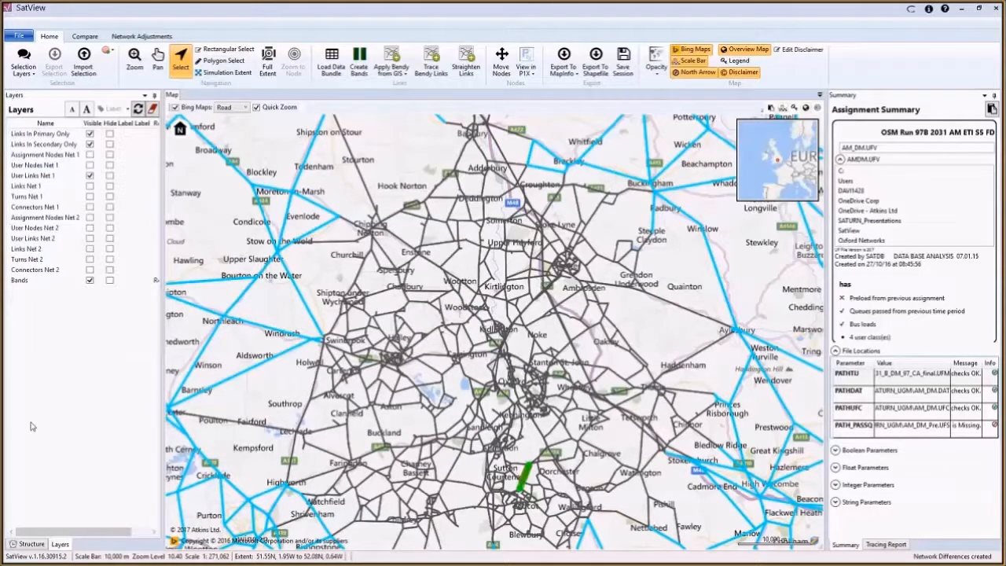
- Search the network structure for 50015 and expand the matching user nodes and user links of AM_DS2
left_click(30, 544)
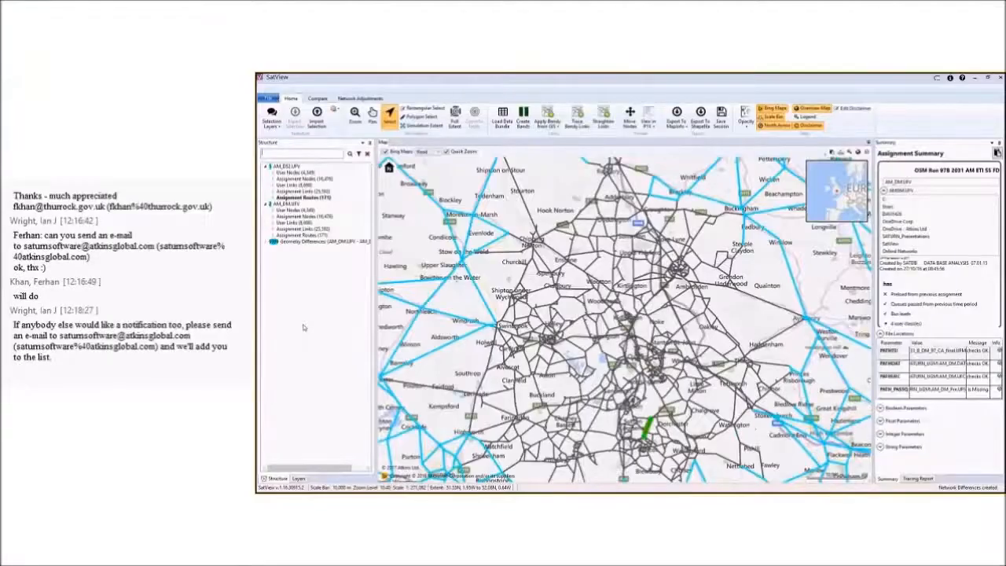
left_click(291, 155)
type("50013")
left_click(273, 174)
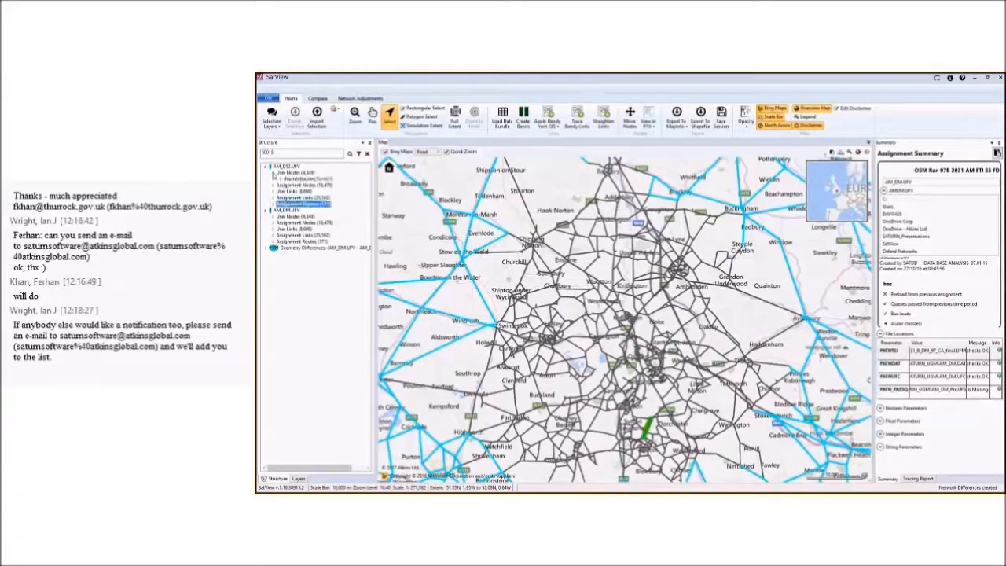
left_click(280, 179)
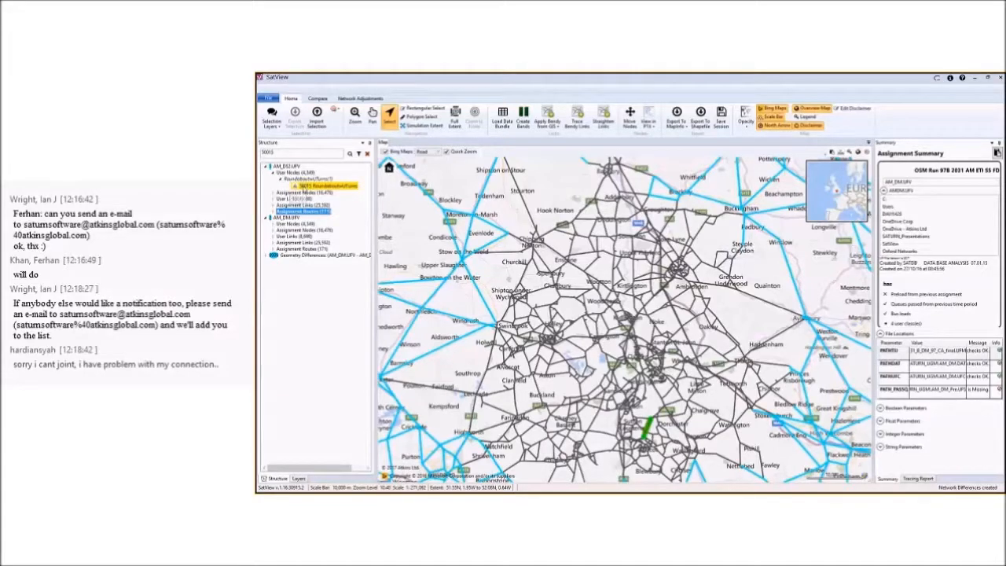
left_click(272, 199)
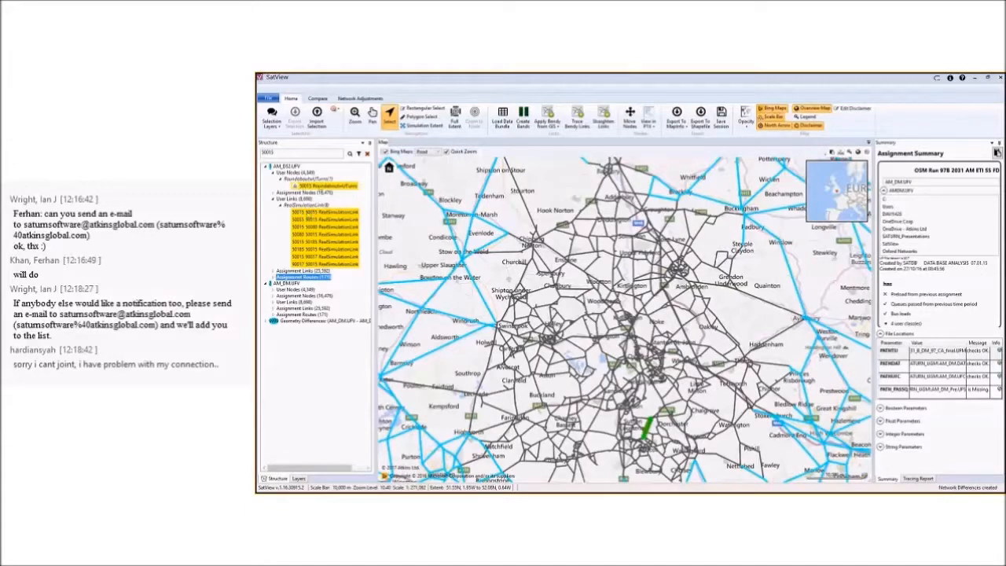
- Centre the map on the AM_DS2 user node 50015
right_click(320, 188)
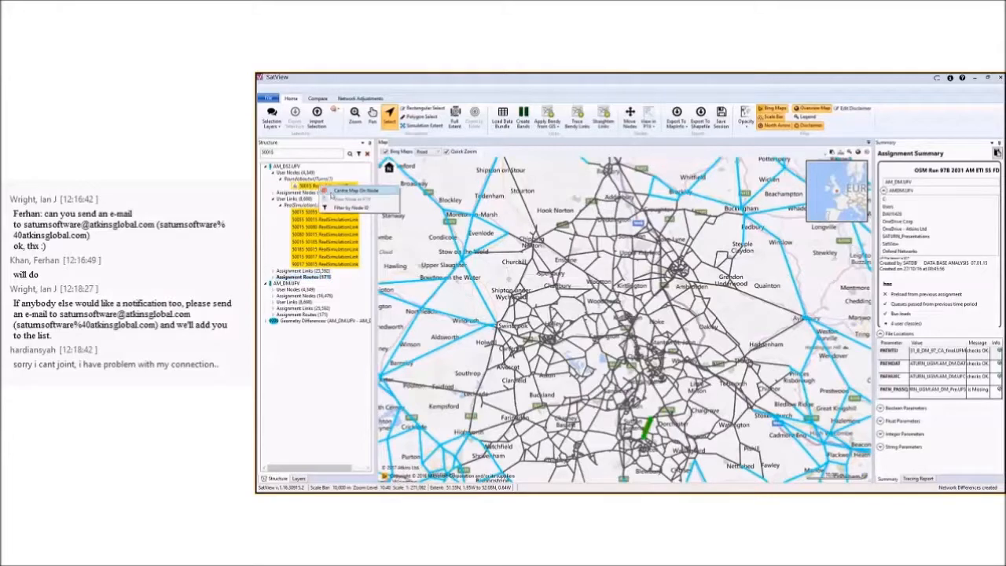
left_click(335, 194)
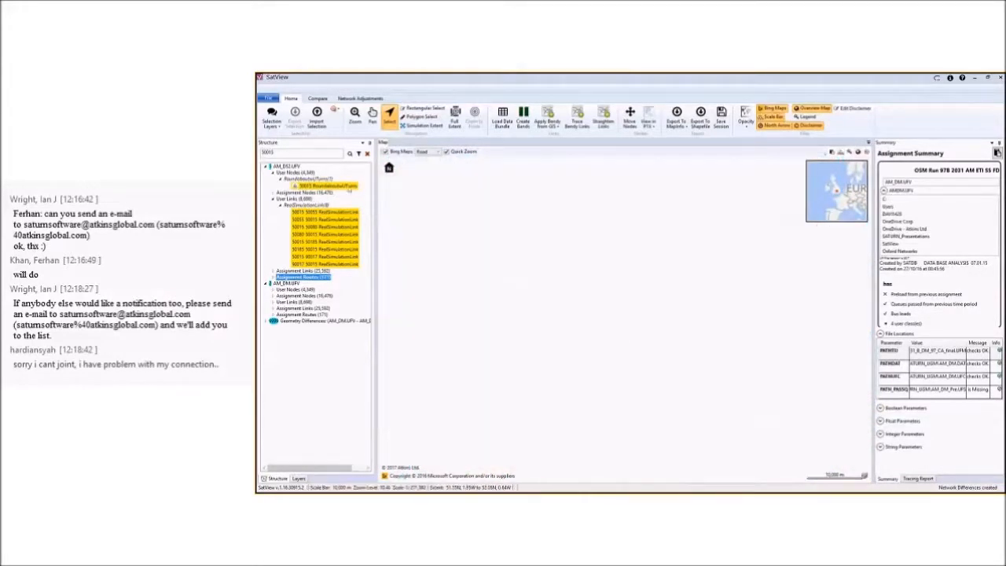
right_click(348, 188)
left_click(315, 191)
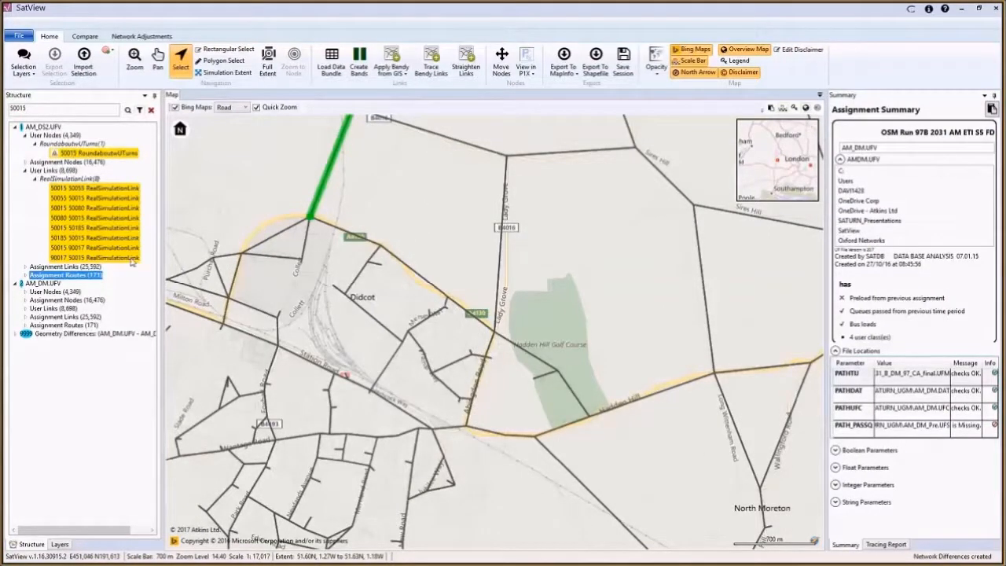
- Display route 45I from the AM_DS2 routes matching node 50015, and collapse the route and link lists
left_click(25, 275)
left_click(35, 283)
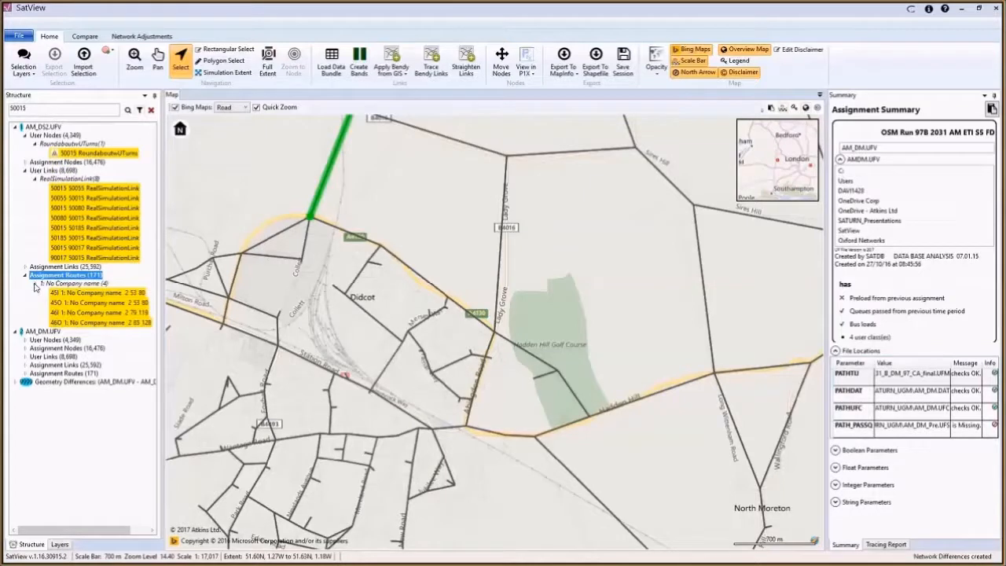
left_click(101, 297)
left_click(34, 284)
left_click(25, 276)
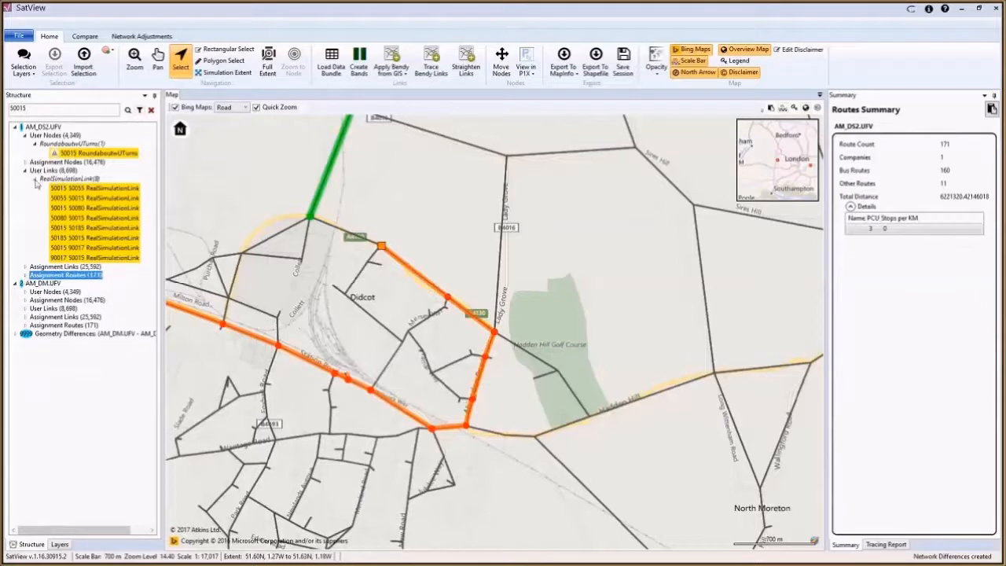
left_click(34, 179)
- Clear the route selection and frame the whole differing link north of Didcot on the map
left_click_drag(443, 222, 487, 338)
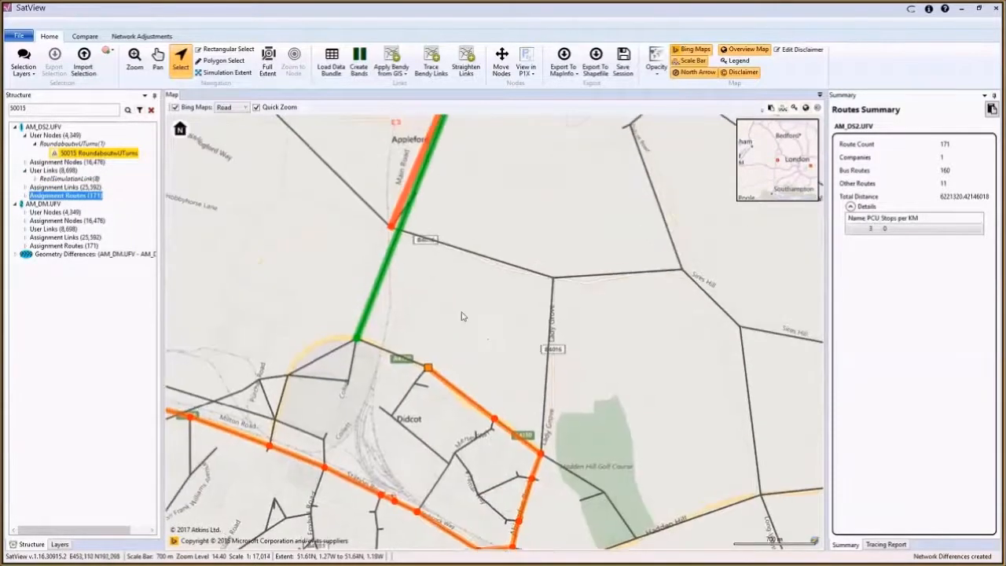
left_click(463, 314)
scroll(462, 315, "down", 1)
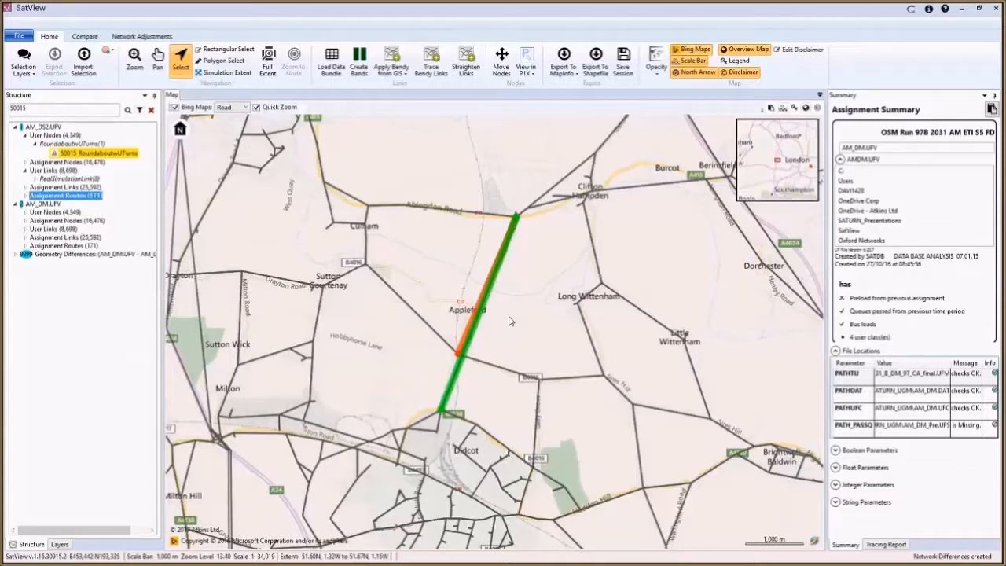
- Review the layer list, and expand the geometry differences down to the real simulation links added in AM_DM
left_click(59, 544)
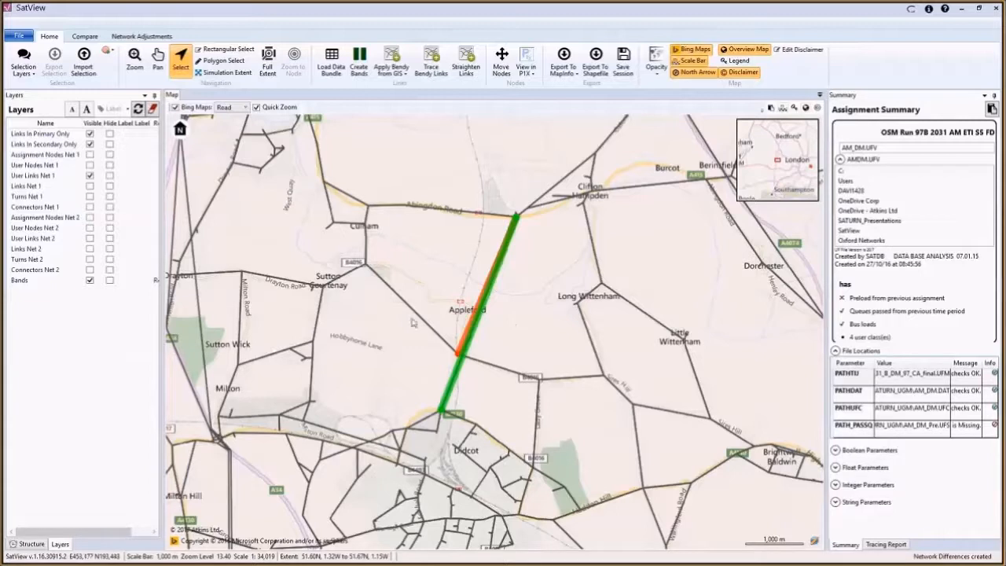
left_click(23, 543)
left_click(16, 255)
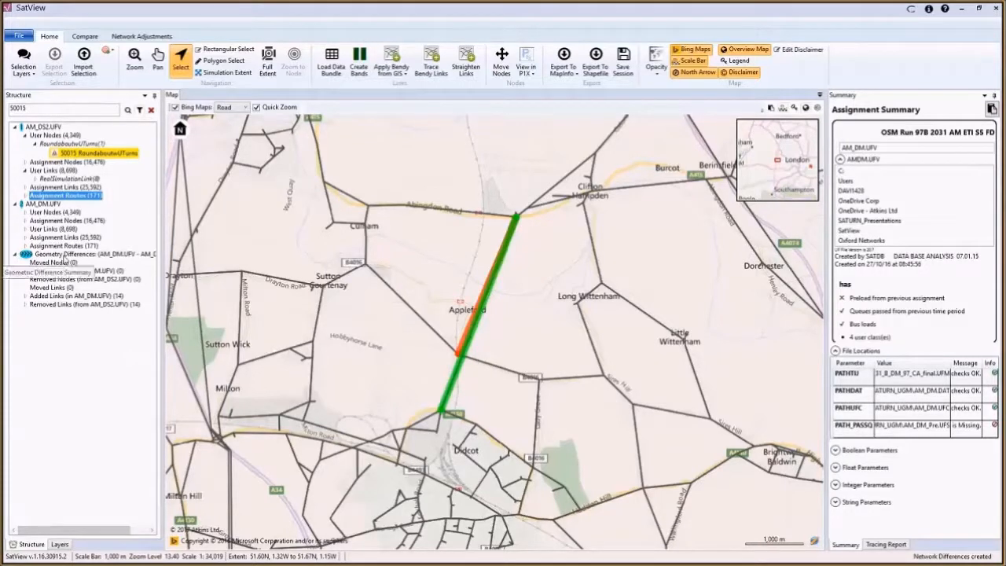
left_click(26, 297)
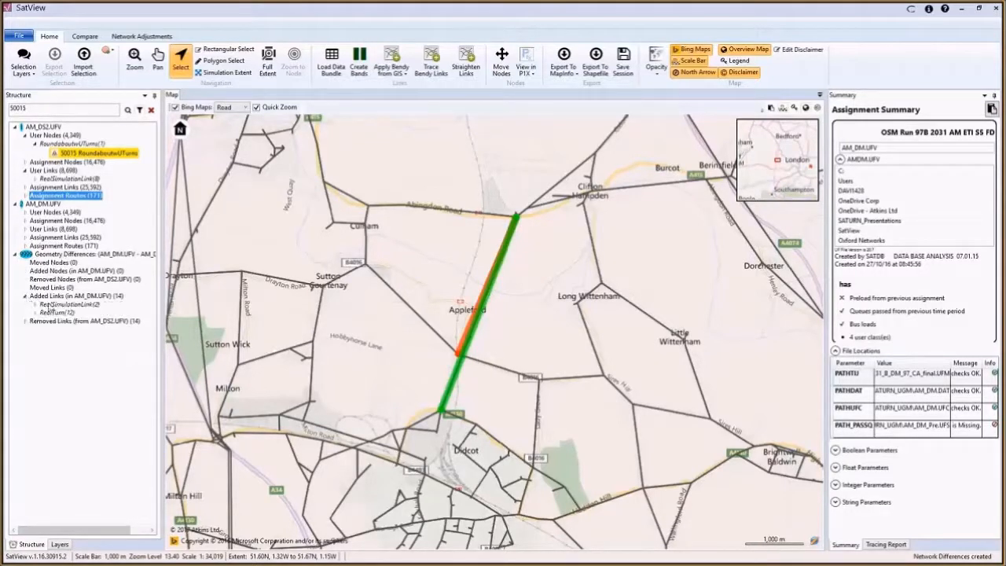
left_click(36, 306)
- Locate the added simulation link 95797–50240 on the map, frame its surroundings, and collapse the real simulation link list
left_click(63, 315)
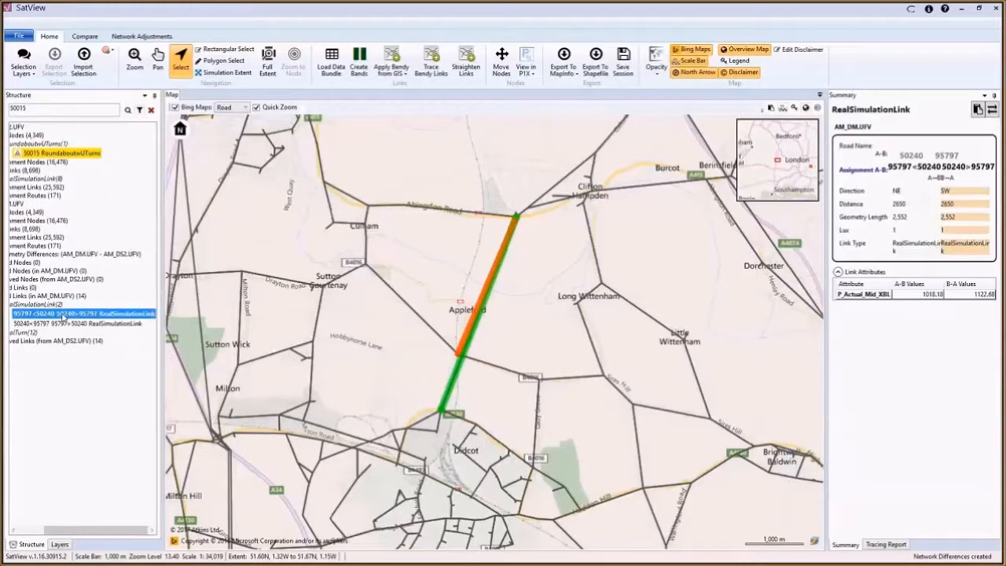
right_click(63, 316)
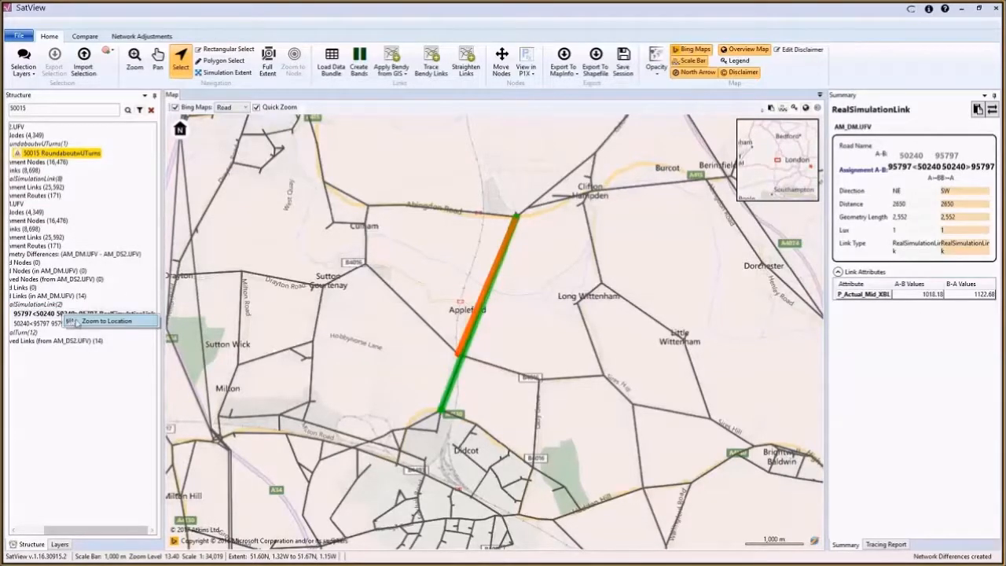
left_click(78, 321)
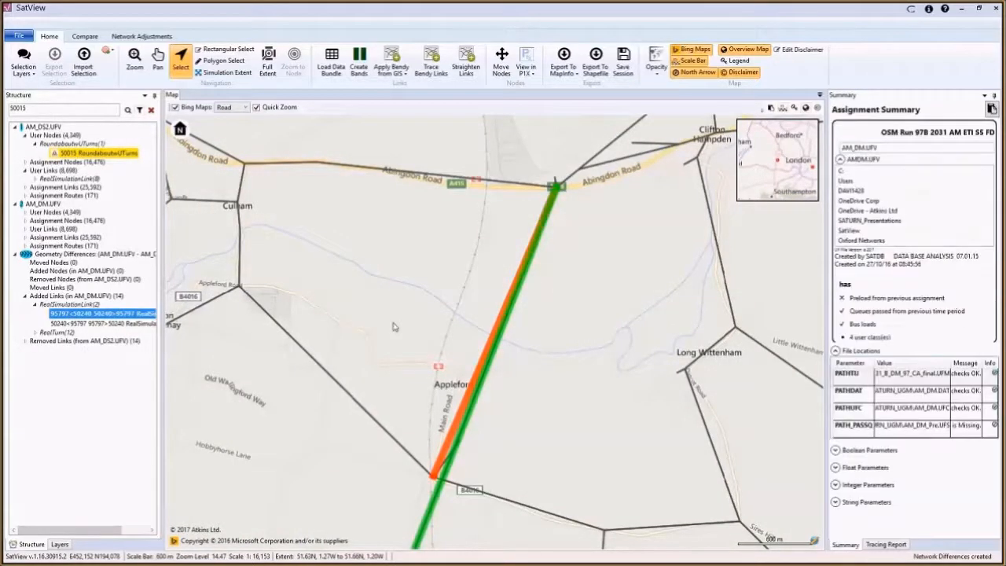
scroll(393, 325, "down", 3)
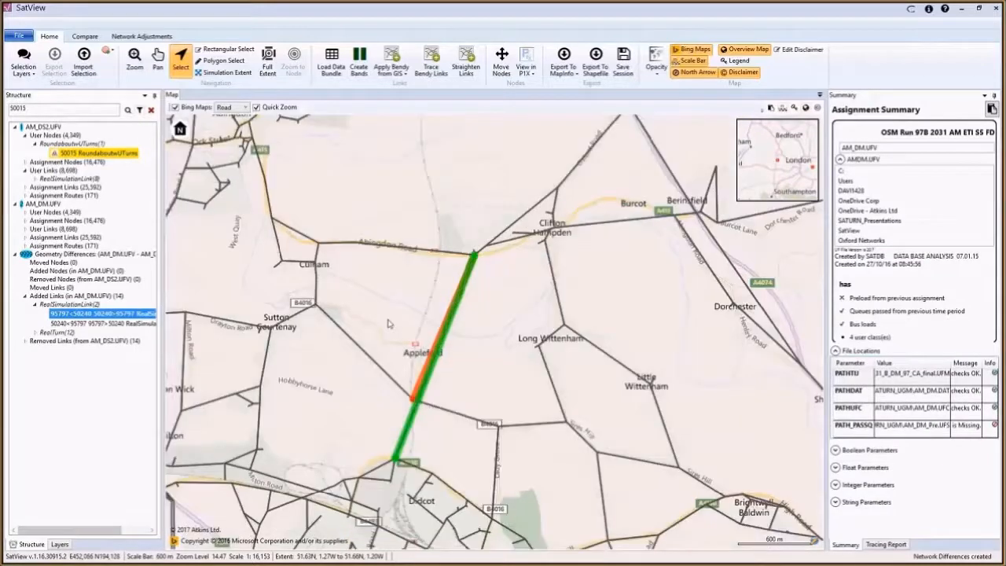
left_click(35, 306)
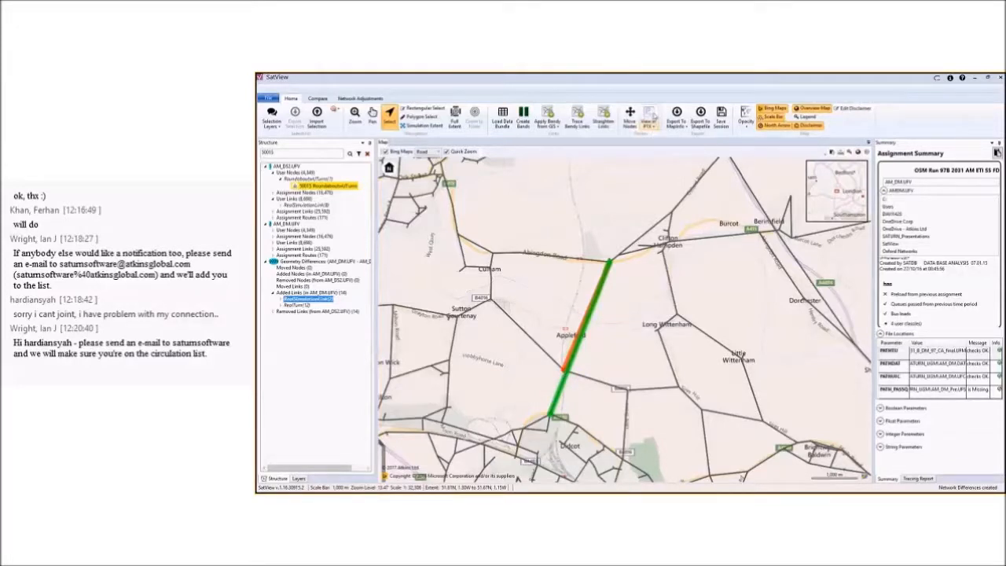
- Inspect the details of the node at the north end of the differing link, and clear the selection
left_click(609, 264)
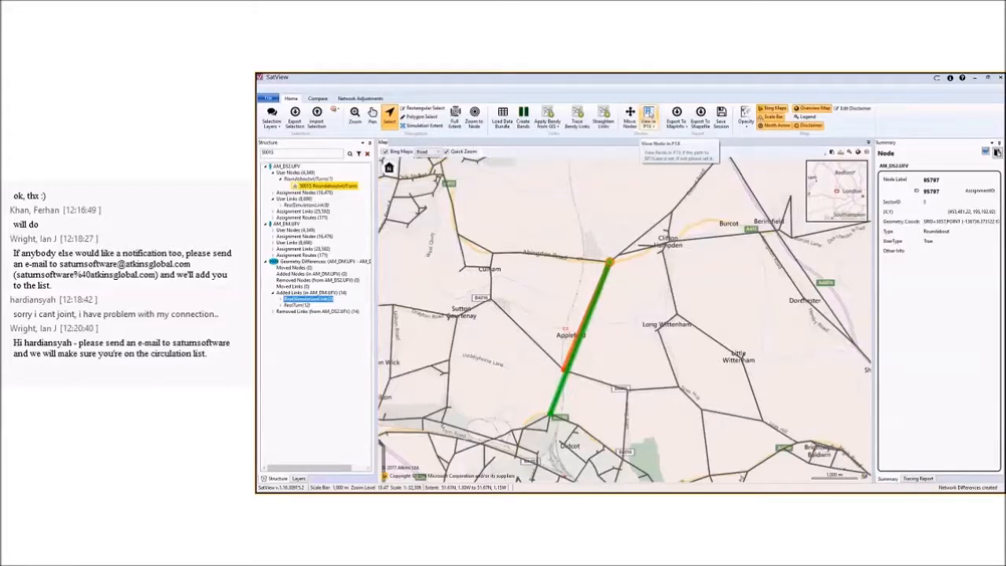
left_click(637, 301)
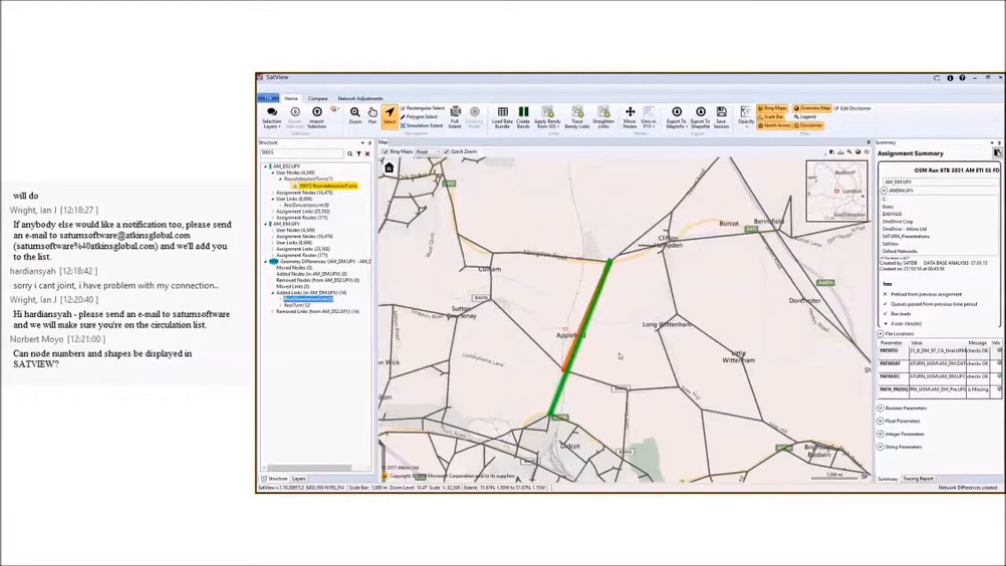
- Select the links in and around Didcot by drawing an eight-point polygon around the town with Polygon Select
left_click_drag(620, 355, 624, 349)
left_click_drag(656, 301, 672, 274)
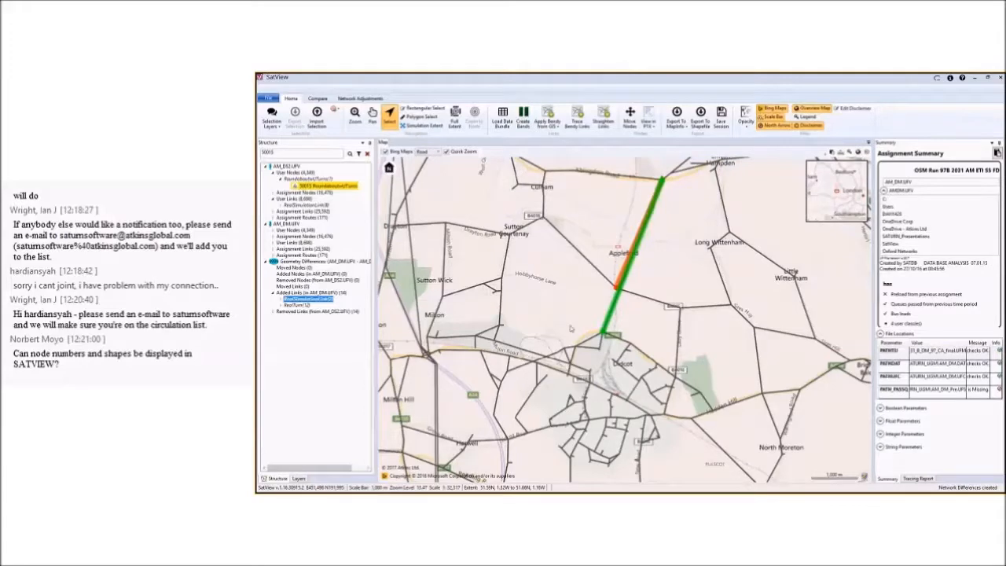
left_click_drag(570, 328, 576, 255)
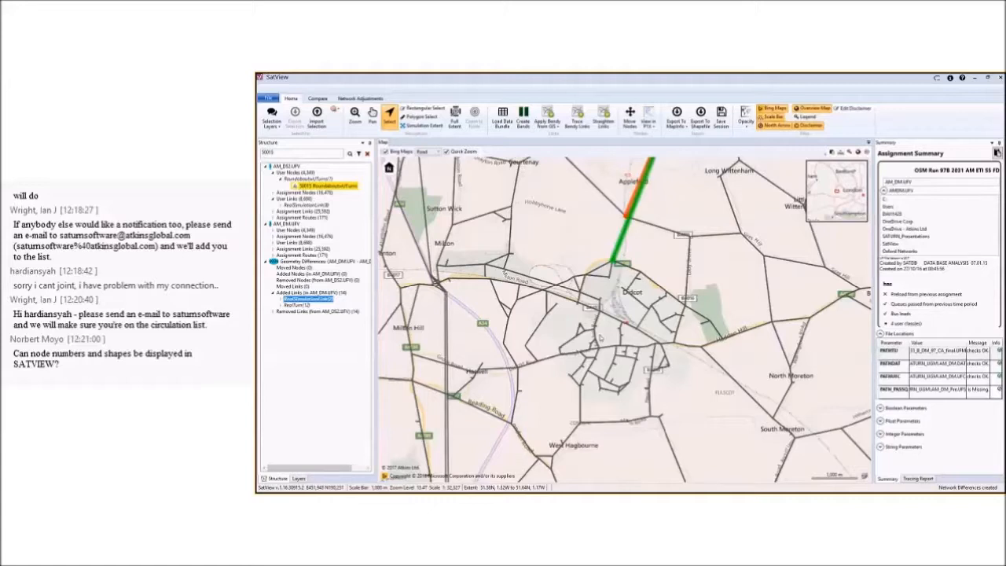
scroll(602, 338, "up", 1)
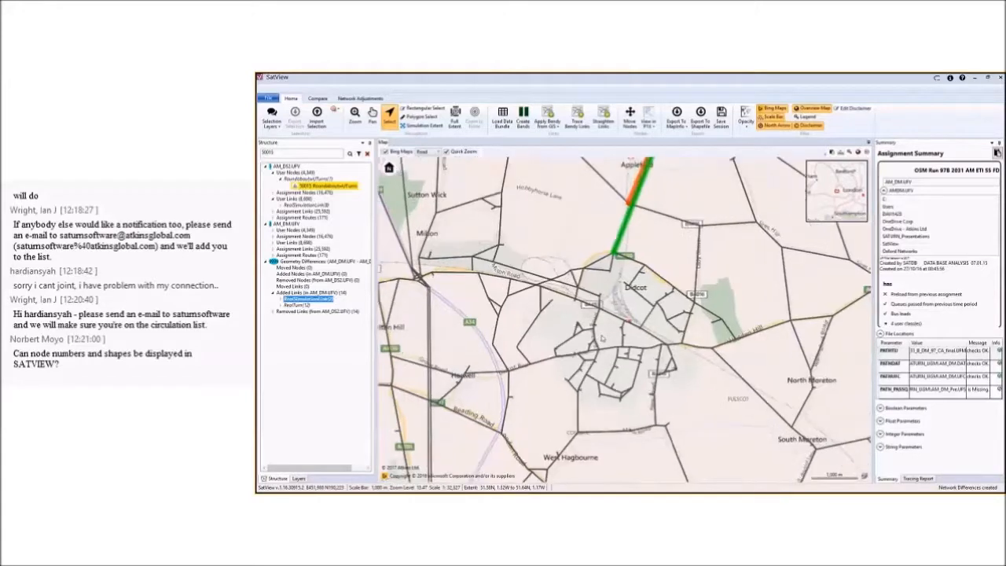
scroll(602, 338, "up", 1)
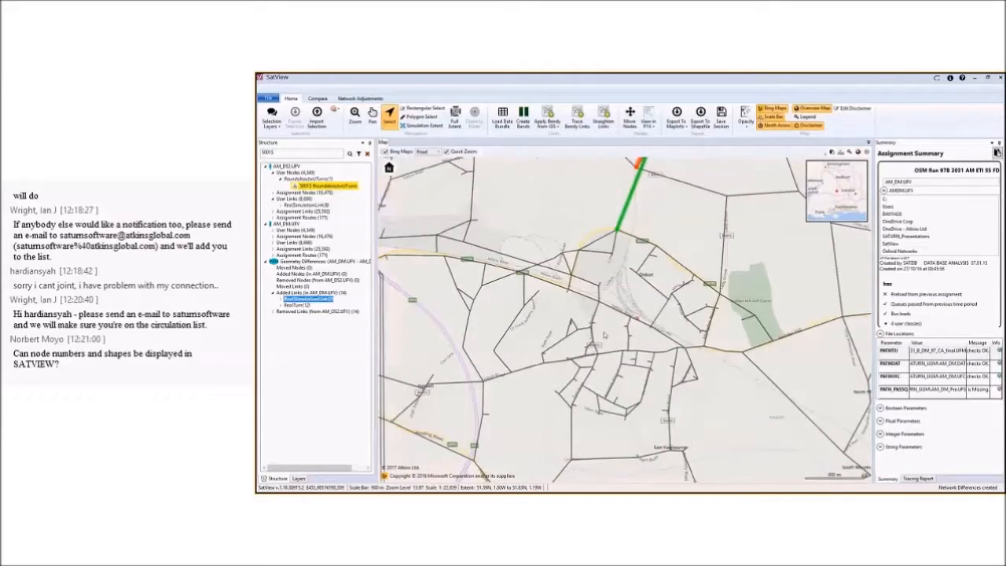
scroll(603, 337, "up", 1)
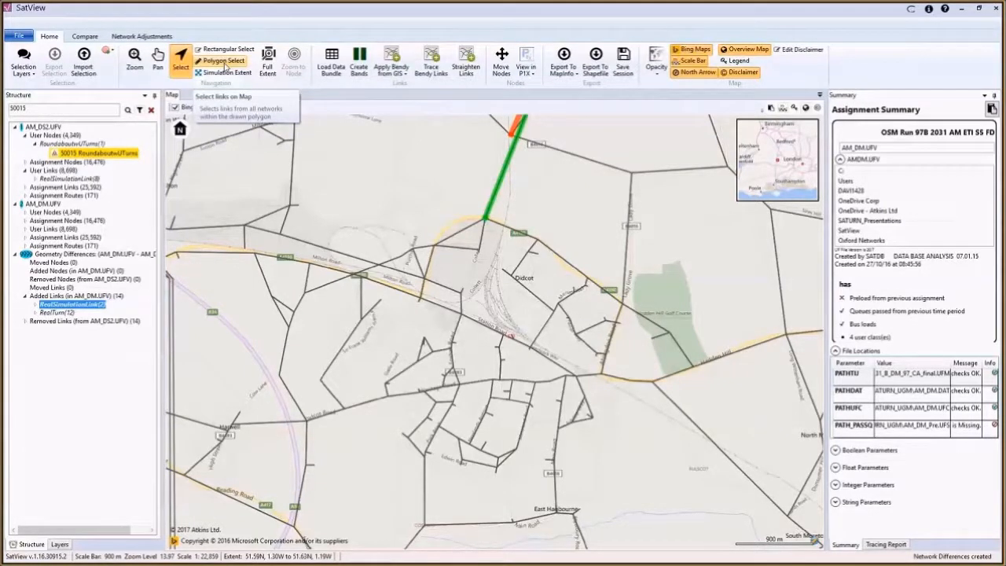
left_click(224, 63)
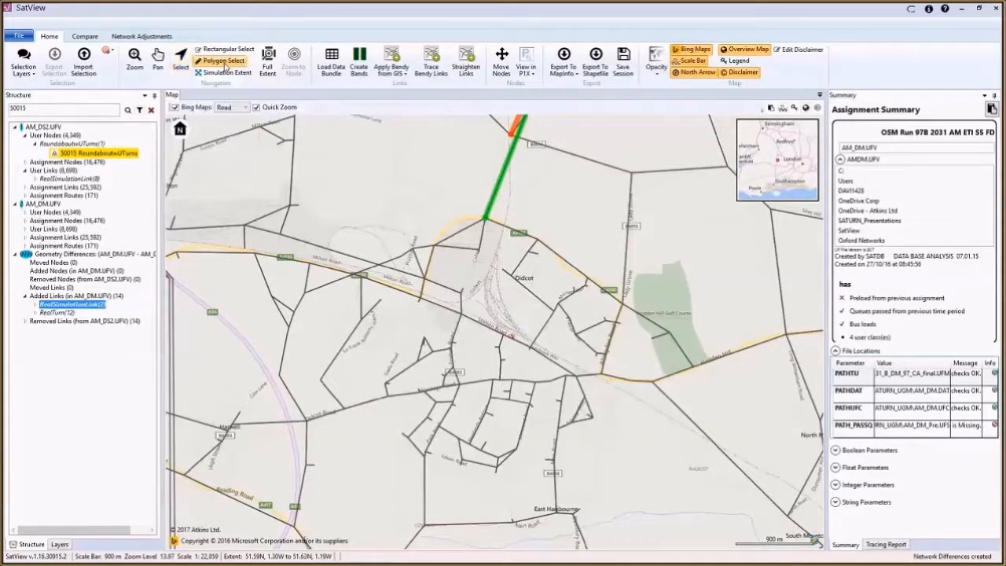
left_click(533, 209)
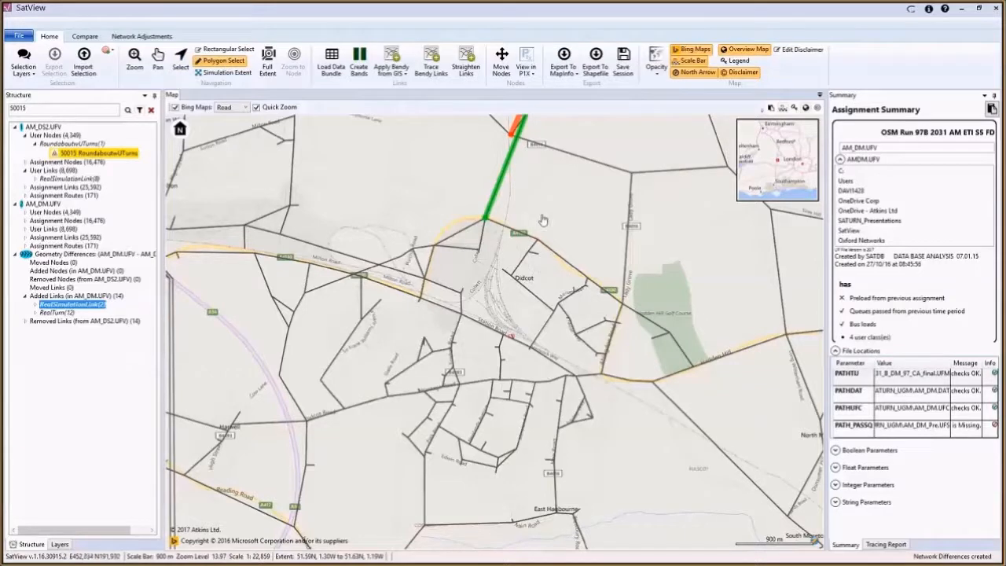
left_click(699, 311)
double_click(701, 412)
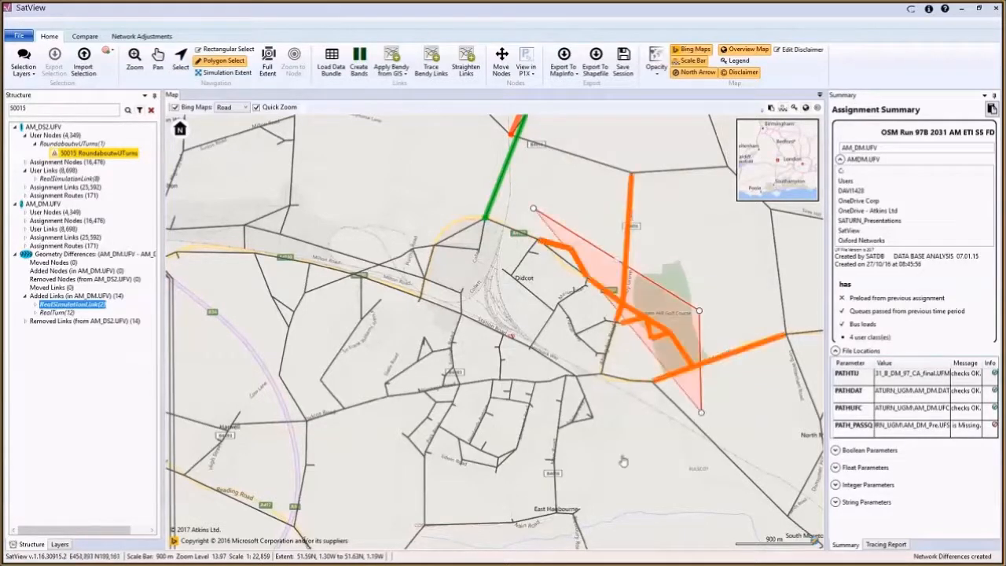
double_click(586, 470)
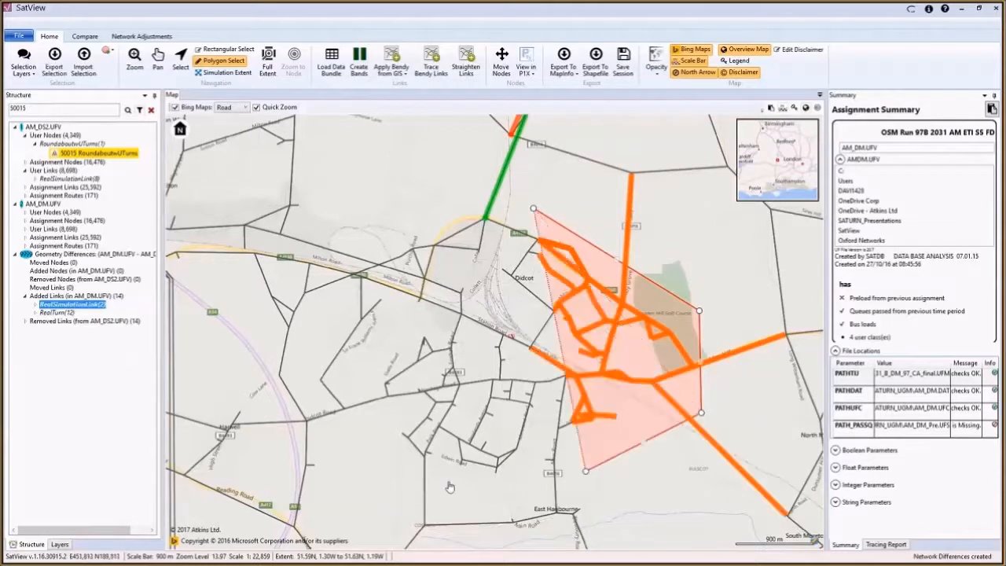
left_click(448, 481)
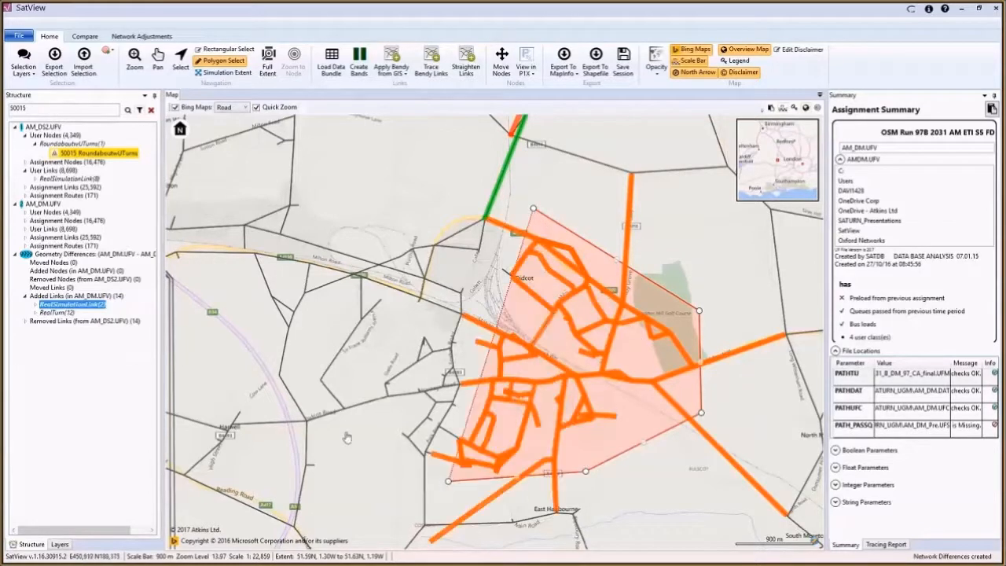
left_click(346, 431)
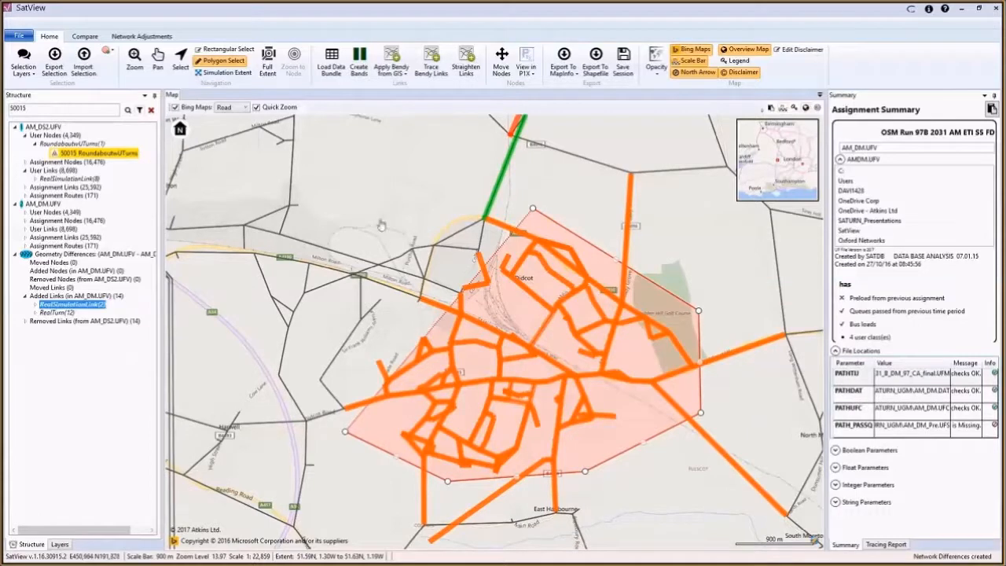
left_click(303, 353)
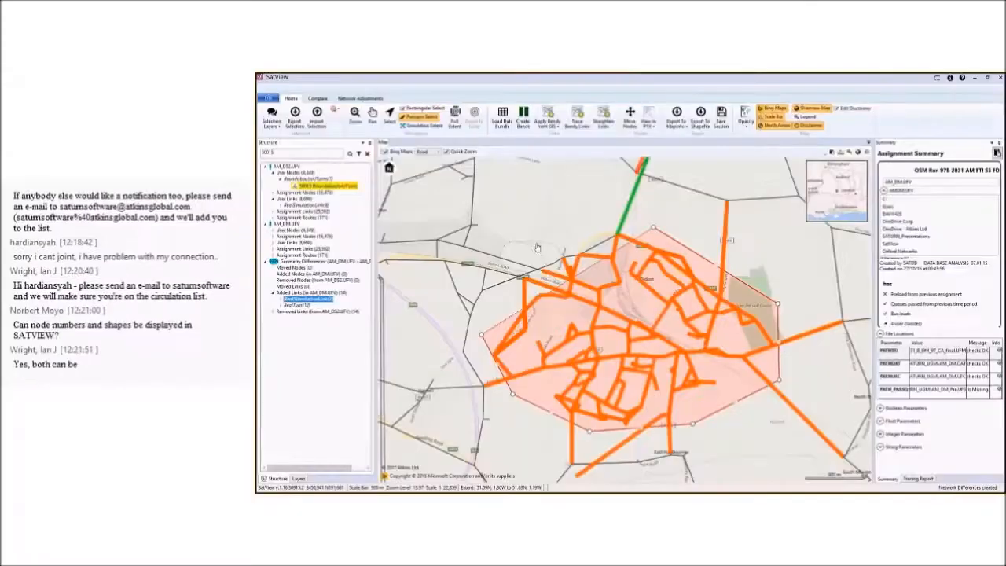
left_click(540, 236)
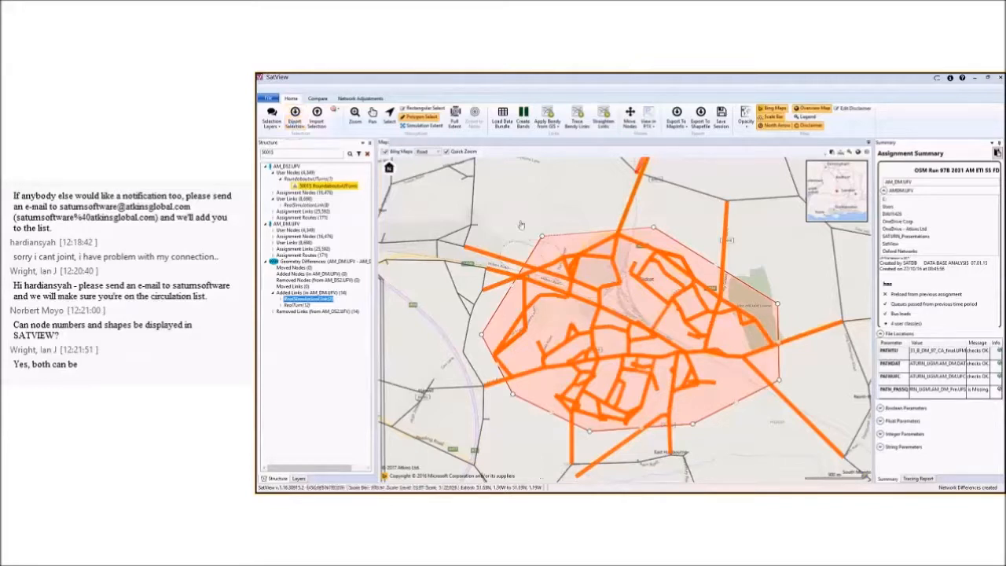
left_click(389, 116)
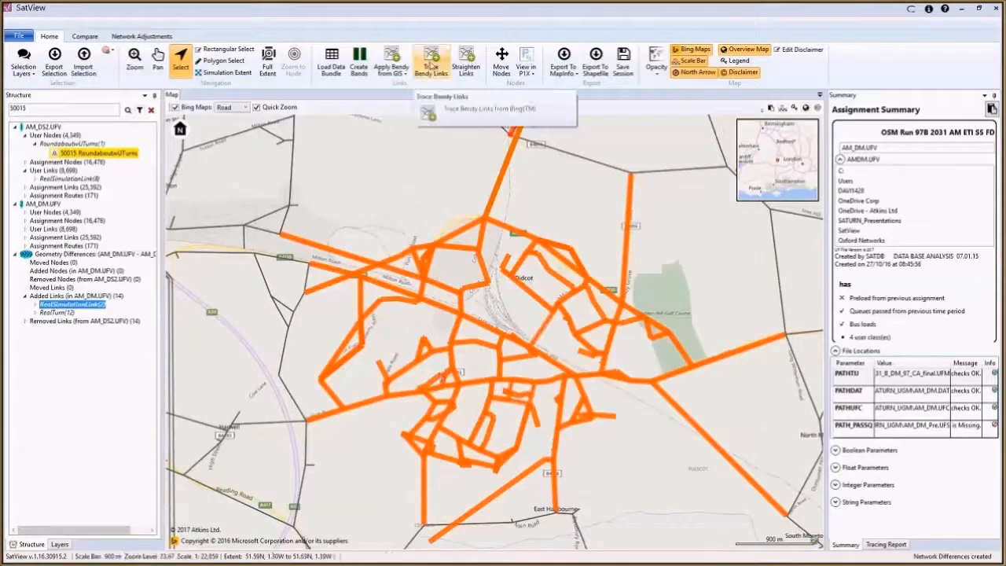
- Run Trace Bendy Links on the selected links only, with the option to keep existing bendy links turned off
left_click(431, 65)
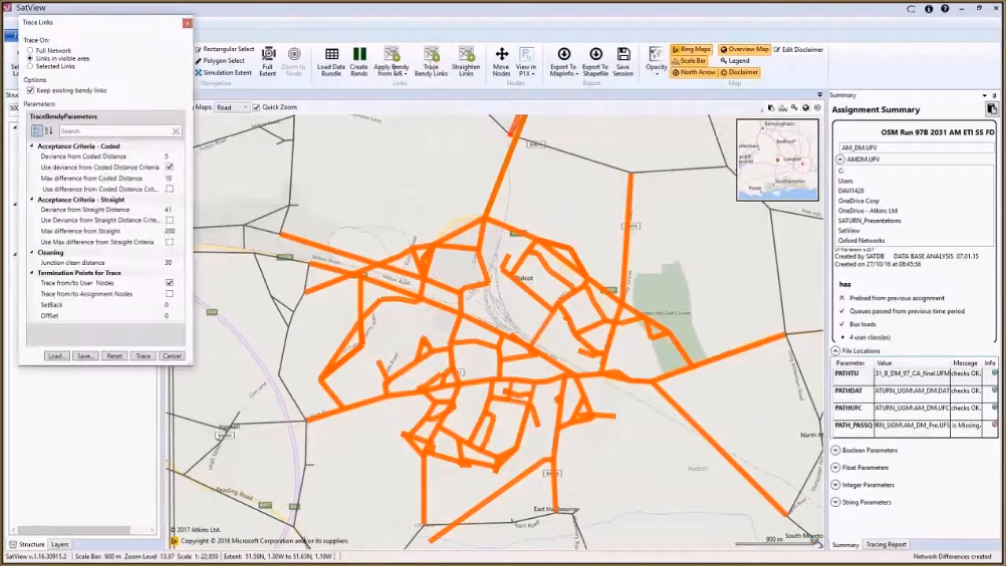
left_click_drag(110, 26, 497, 143)
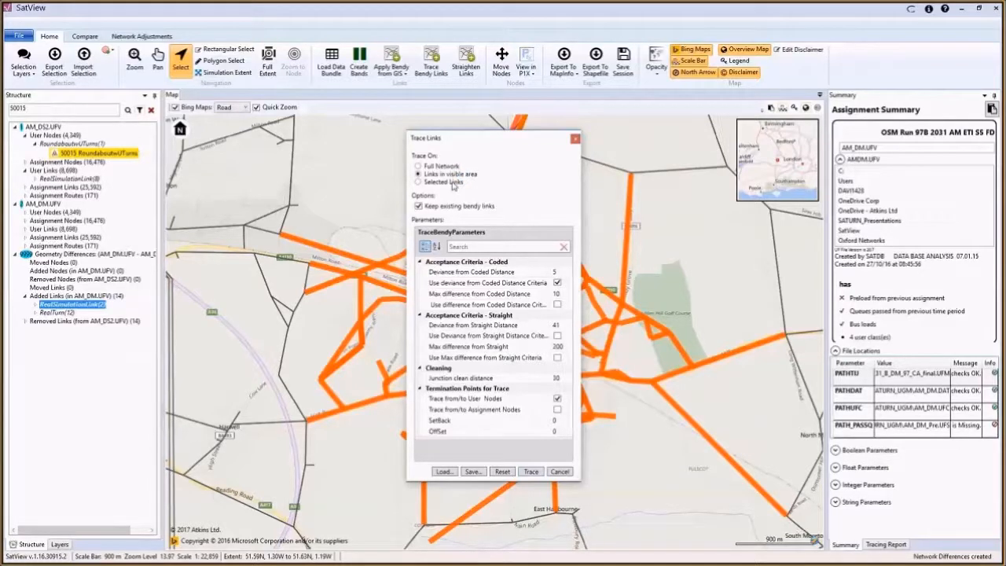
left_click(452, 183)
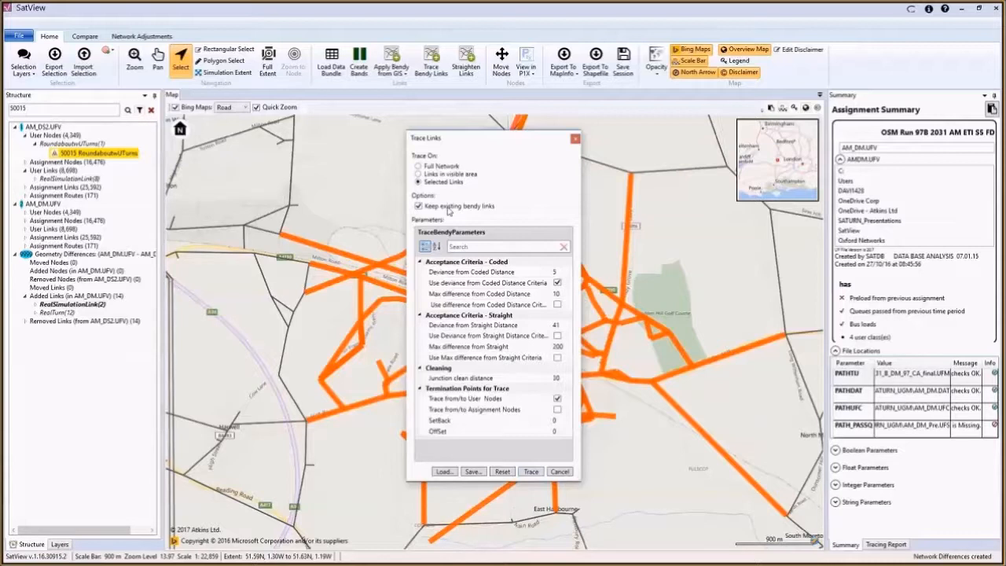
left_click(450, 207)
left_click(491, 294)
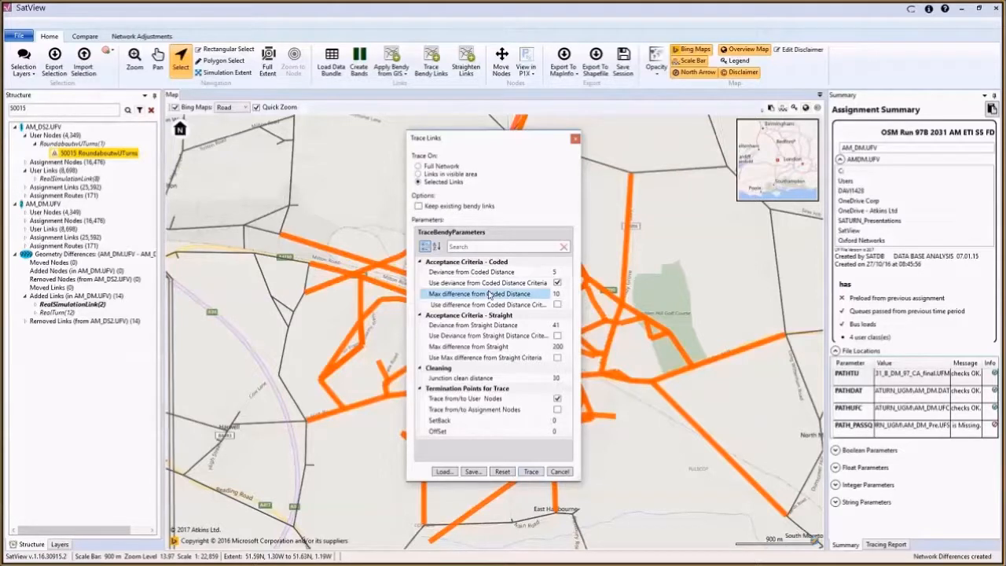
left_click(496, 273)
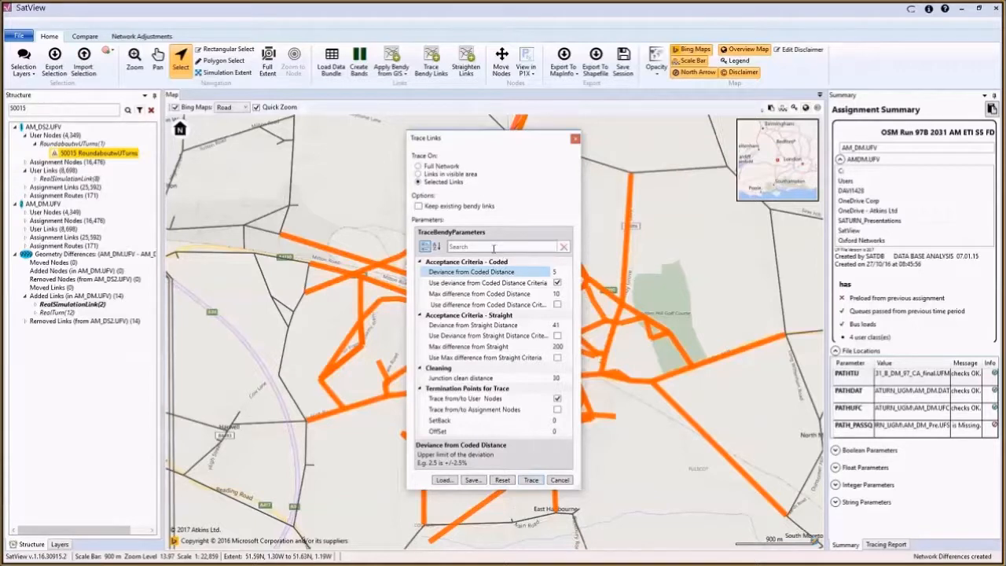
left_click(531, 480)
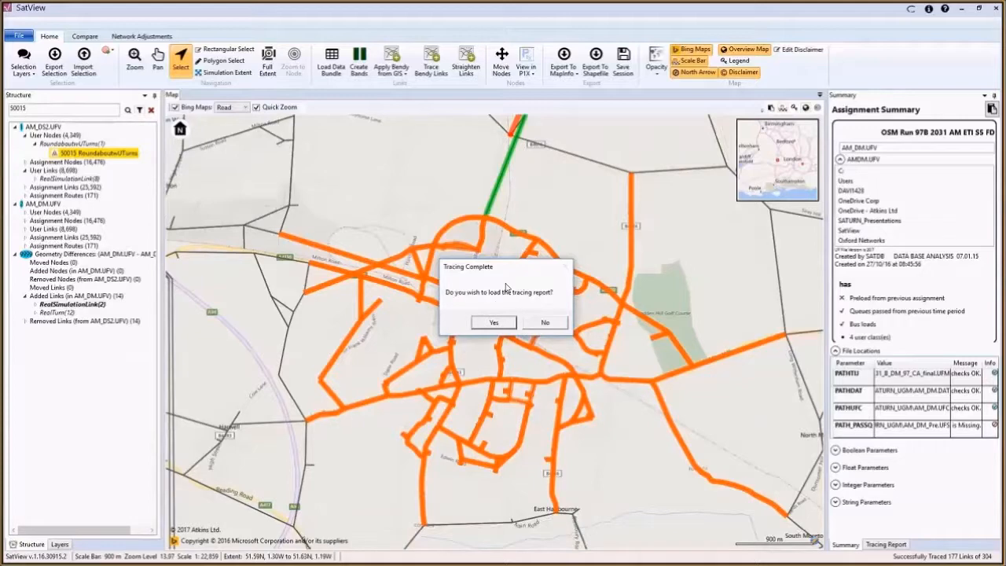
- Load the tracing report, widen it, and examine its Coded, Straight, Traced, Cleaned, Previous and Opposite distance columns
left_click(493, 322)
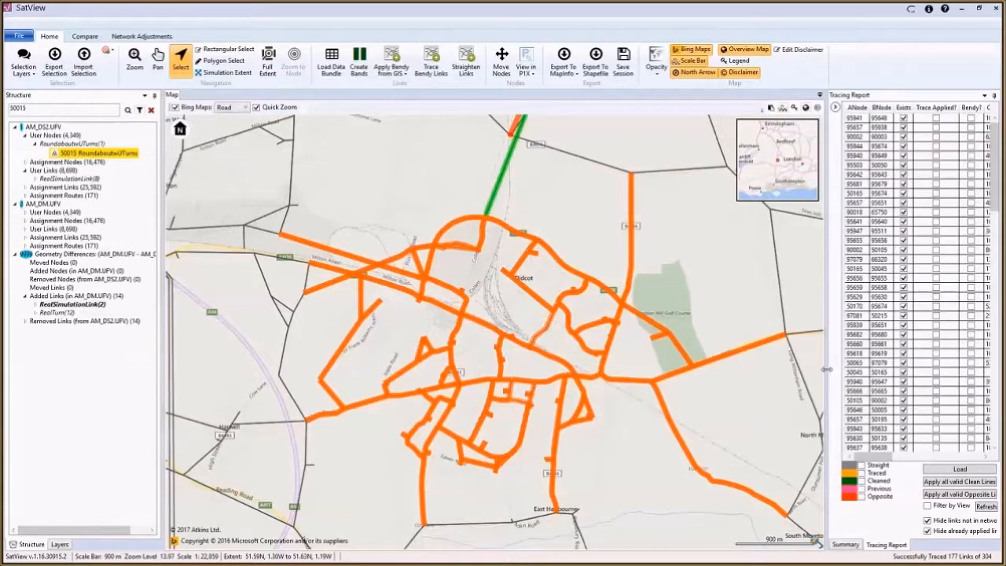
left_click_drag(827, 369, 768, 372)
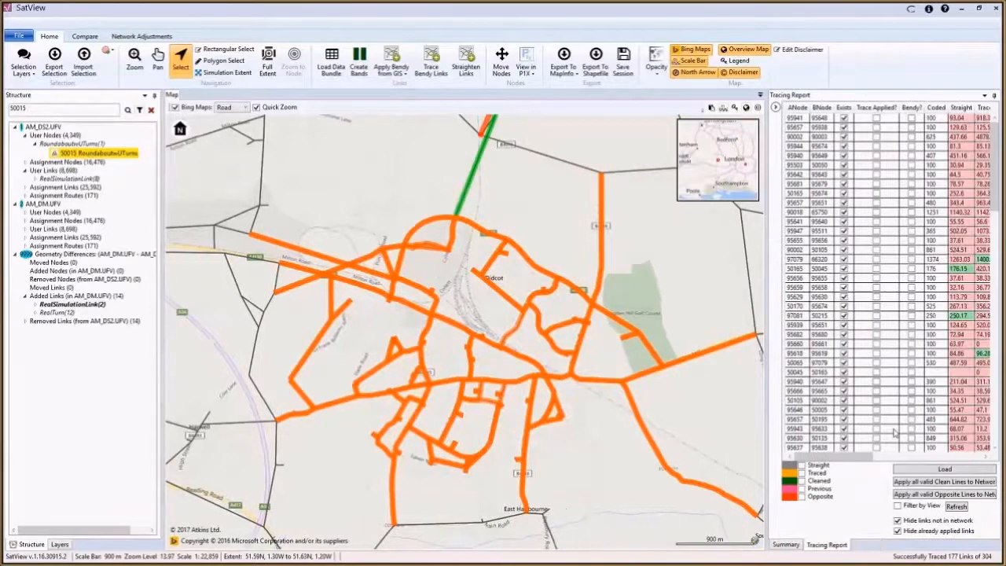
left_click_drag(842, 457, 857, 461)
left_click_drag(858, 461, 891, 461)
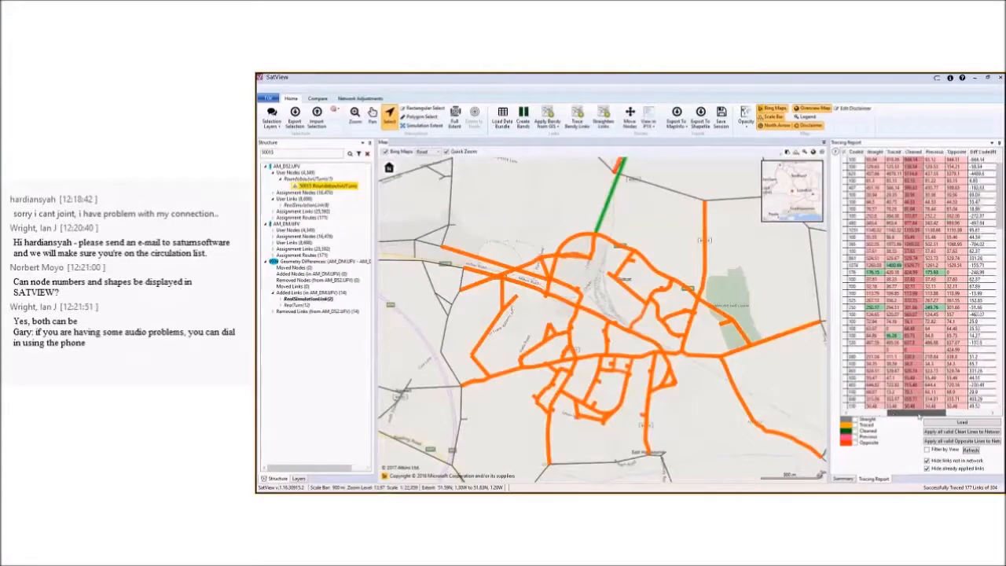
left_click_drag(918, 415, 927, 415)
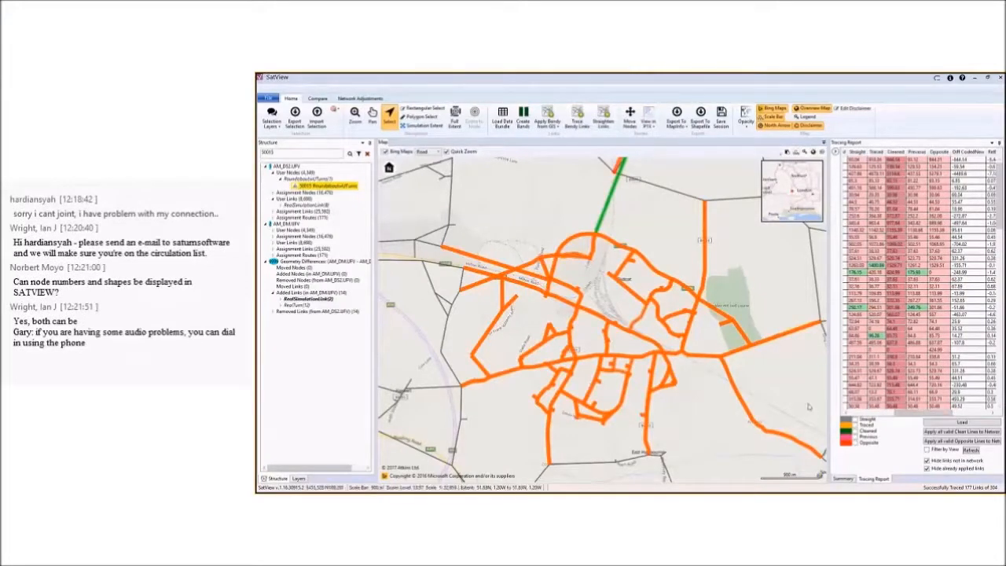
left_click_drag(905, 414, 837, 419)
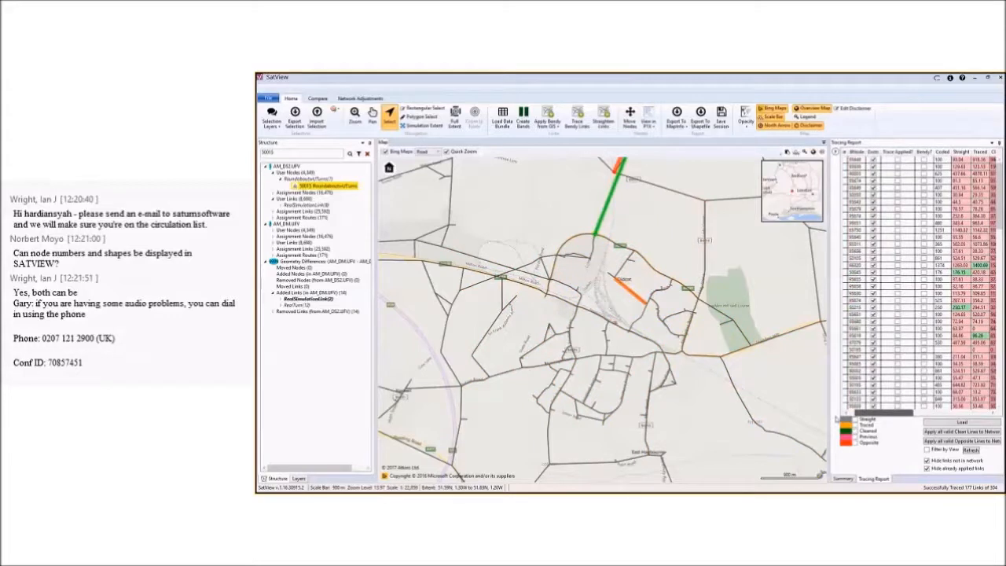
- Locate link 50205–95651 from the tracing report on the map and overlay its Straight, Traced, Cleaned and Previous lines
scroll(851, 391, "down", 4)
double_click(851, 391)
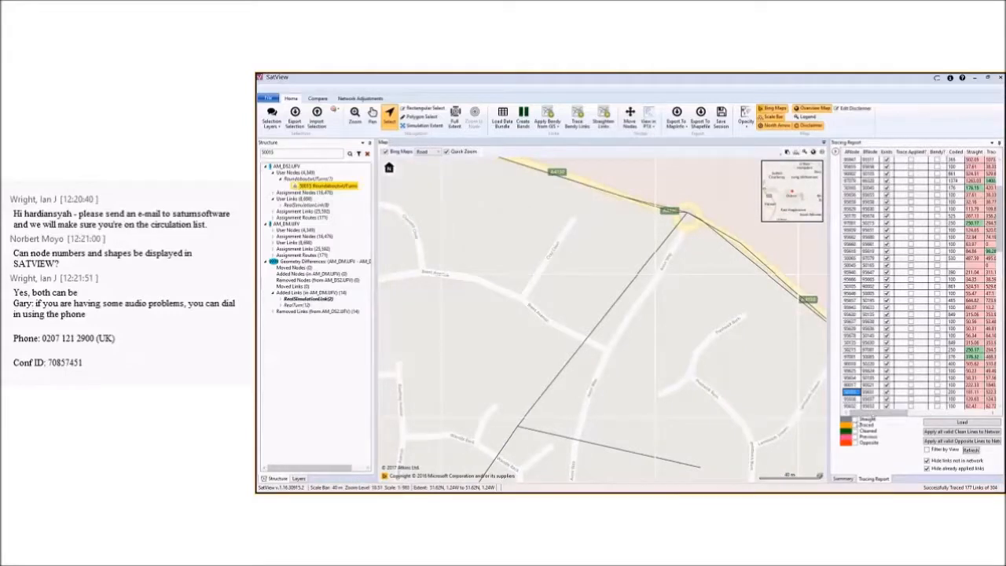
left_click(857, 420)
left_click(856, 426)
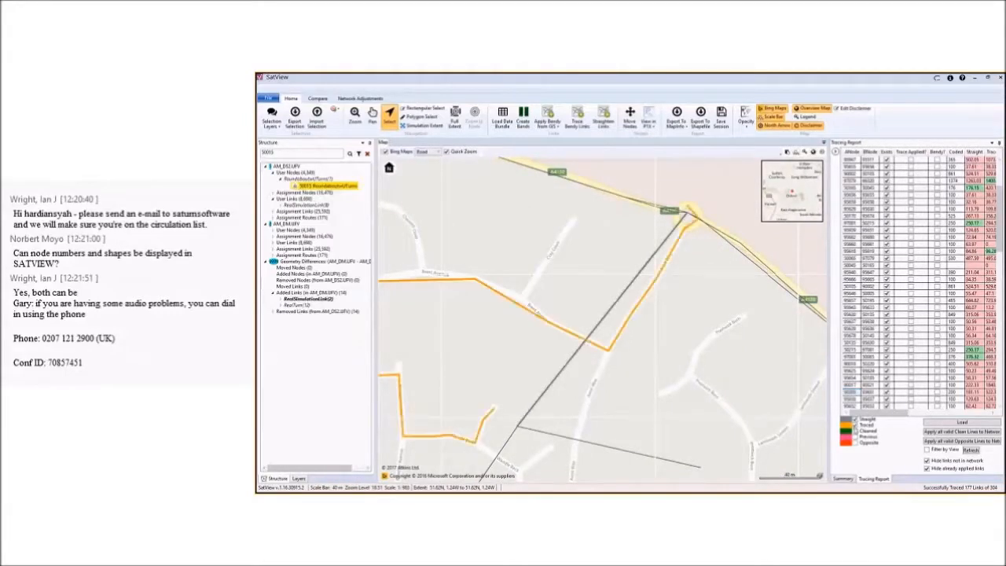
left_click(857, 430)
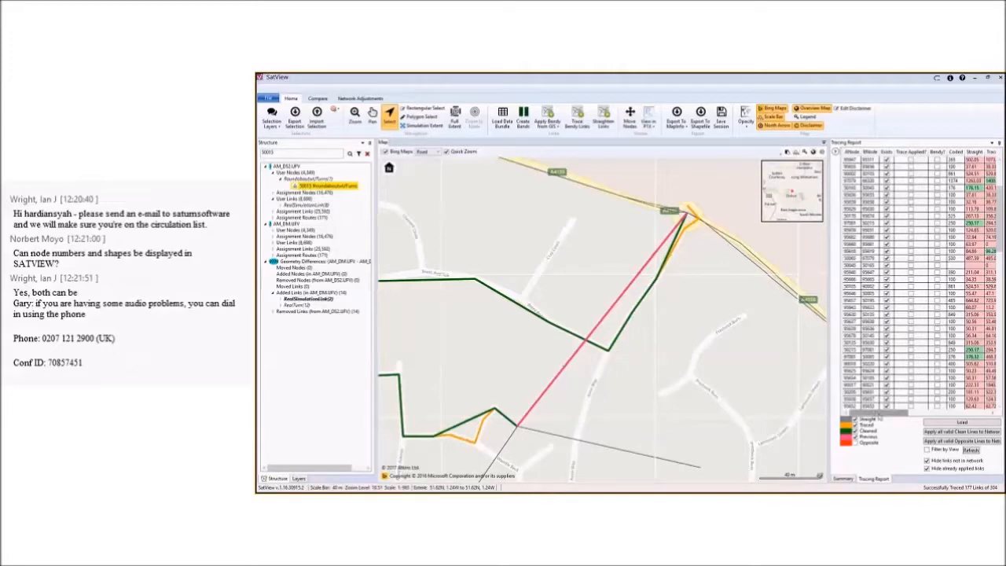
- Show the option for applying the Cleaned distance to link 50205–95651, and hide all of its comparison lines on the map
left_click_drag(879, 412, 919, 417)
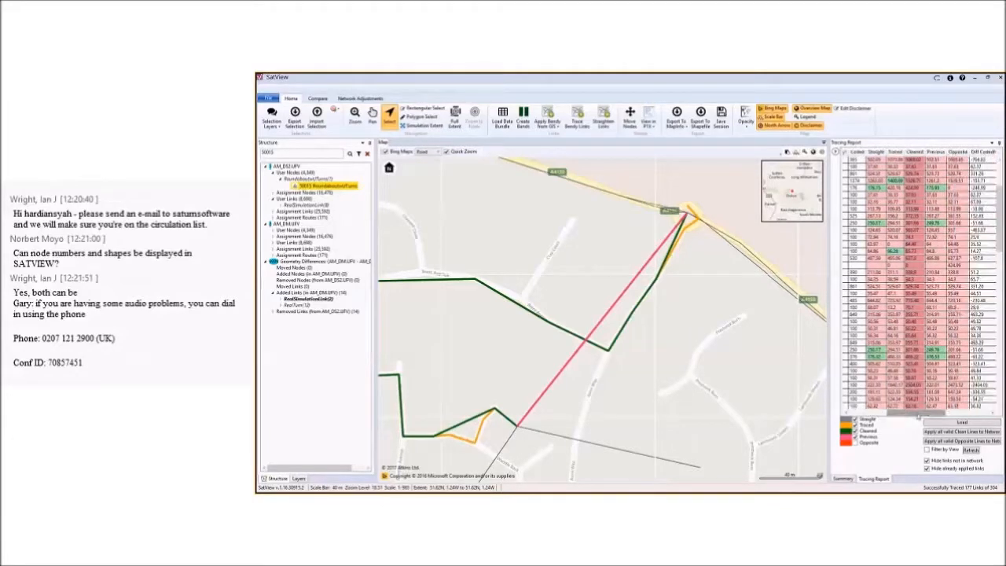
right_click(918, 395)
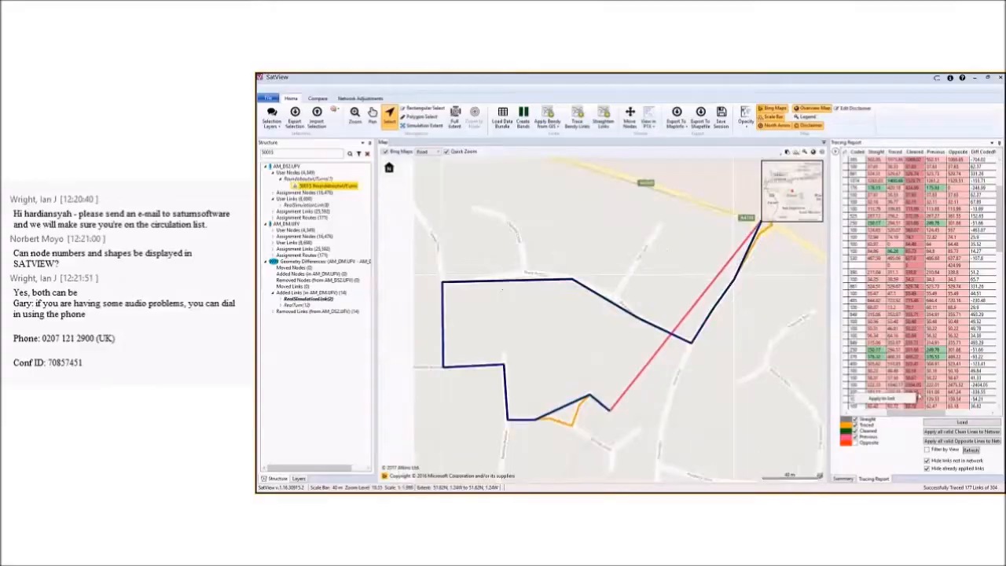
left_click_drag(893, 458, 842, 462)
left_click(802, 465)
left_click(801, 473)
left_click(802, 482)
left_click(802, 489)
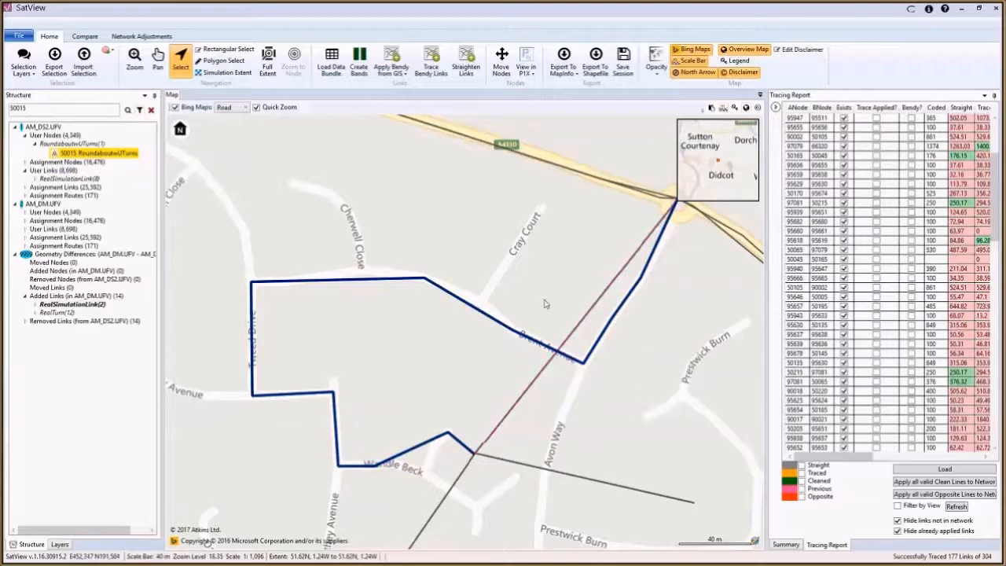
- Move the two misplaced nodes onto Avon Way, one near Monks Lode and the other at the Dart Drive and Tyne Avenue roundabout
scroll(545, 304, "down", 5)
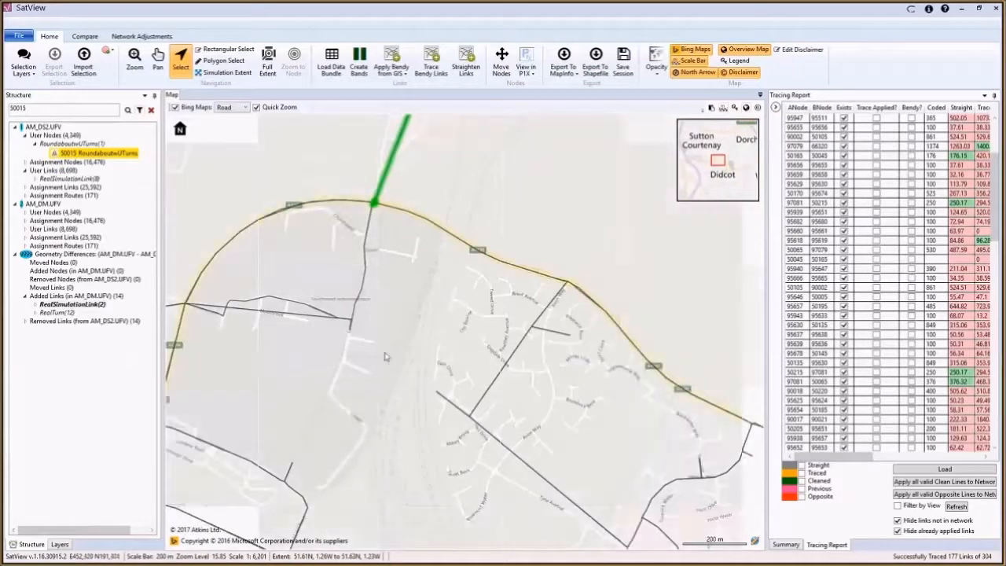
left_click_drag(401, 372, 327, 302)
left_click_drag(438, 371, 450, 337)
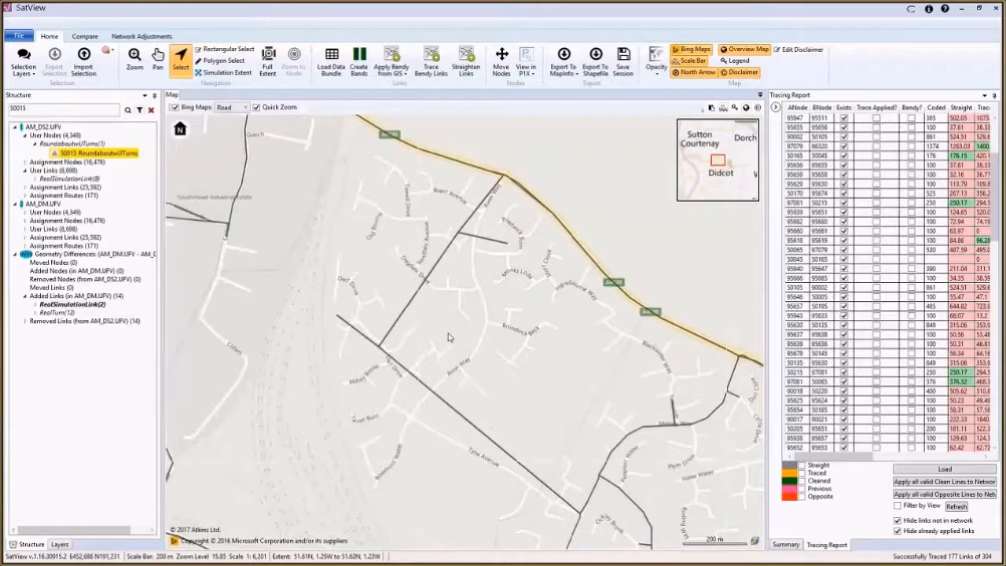
scroll(448, 337, "up", 1)
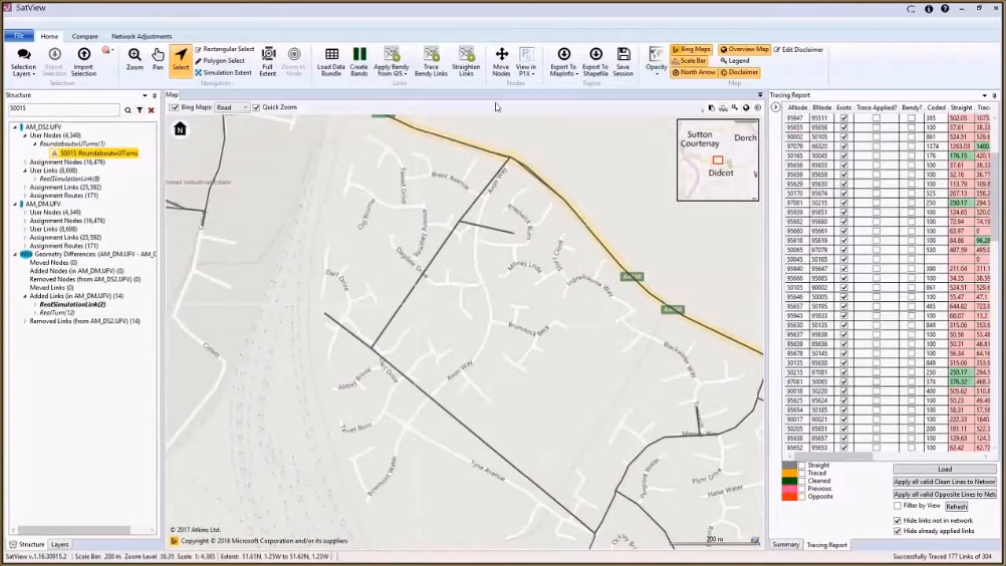
left_click(502, 59)
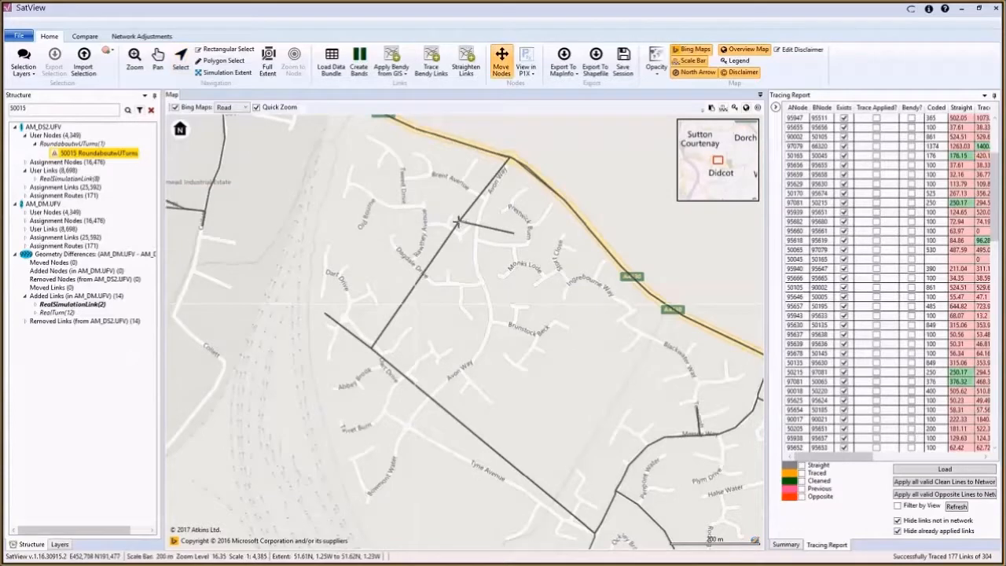
left_click_drag(458, 223, 475, 239)
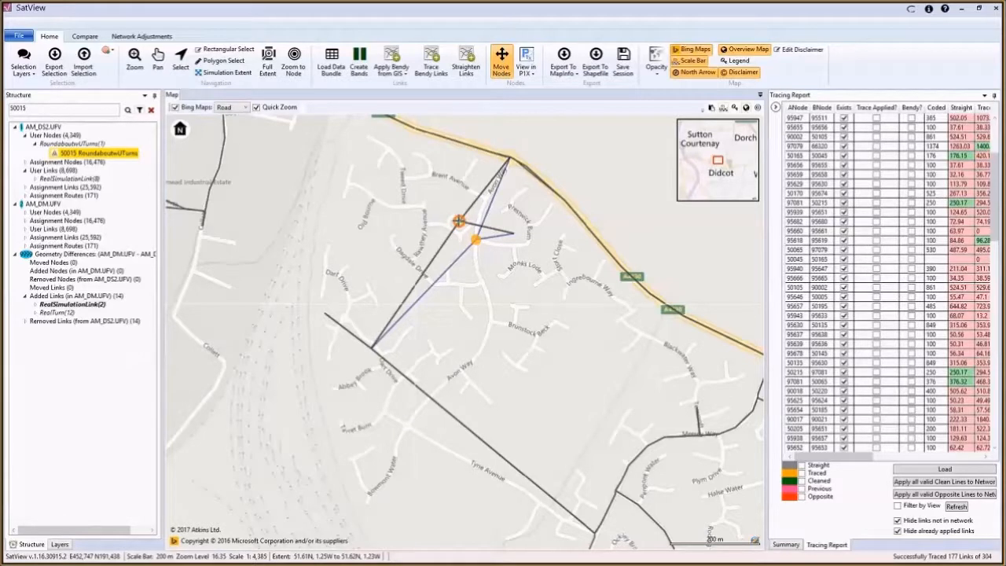
left_click_drag(459, 221, 459, 221)
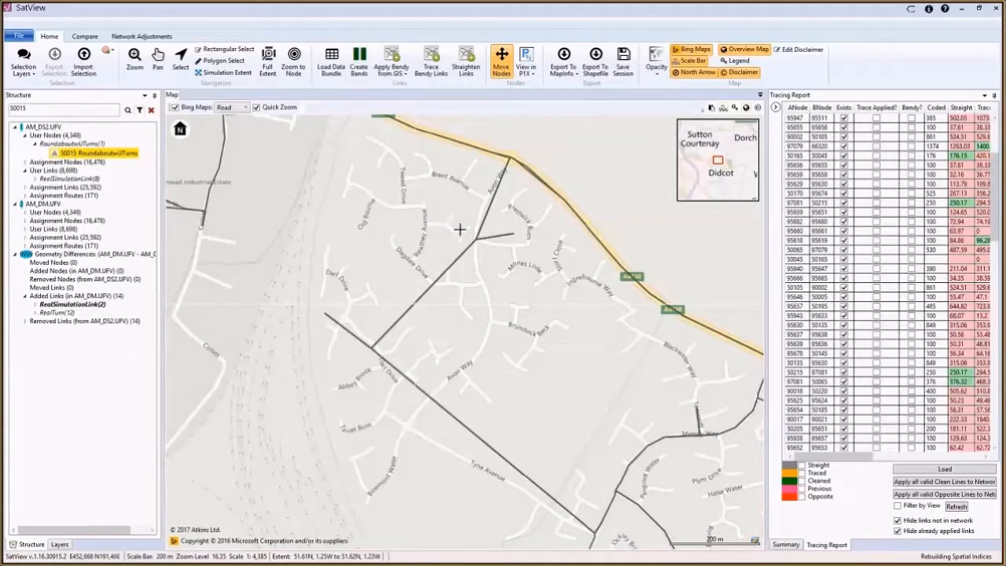
left_click_drag(377, 346, 409, 426)
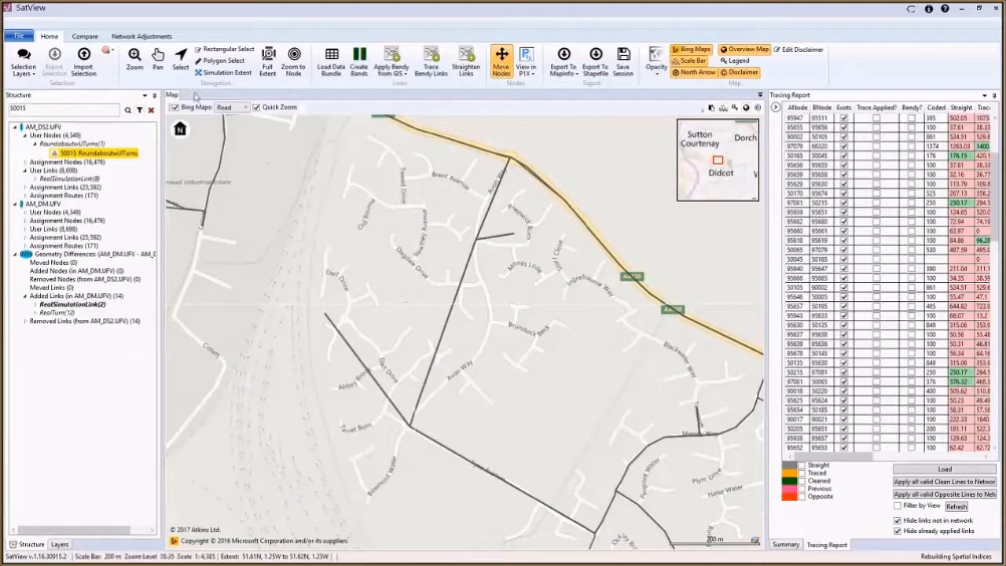
- Trace the straight link between the two moved nodes along Avon Way with the automatic Trace Bendy Link option
left_click(181, 63)
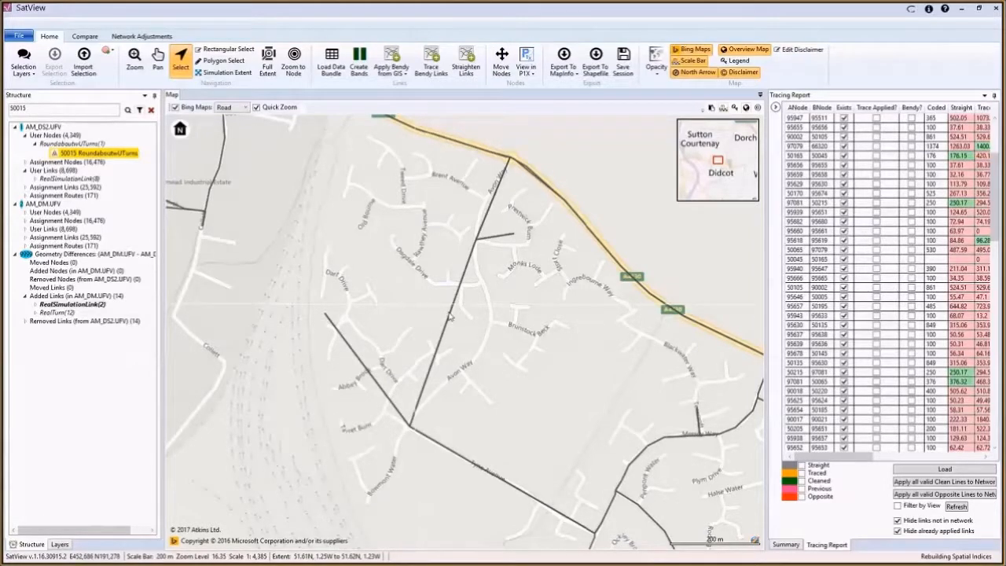
left_click(450, 316)
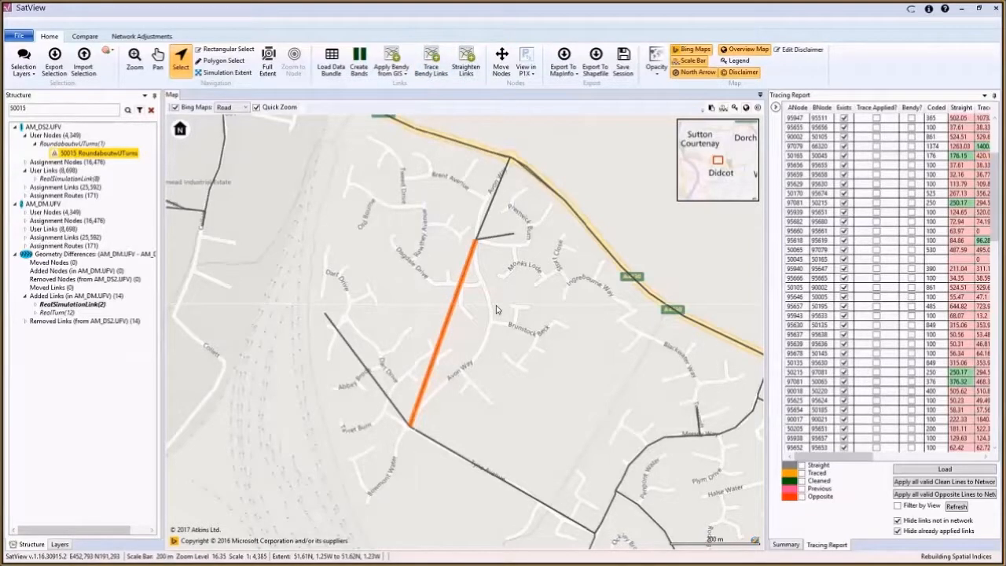
right_click(454, 305)
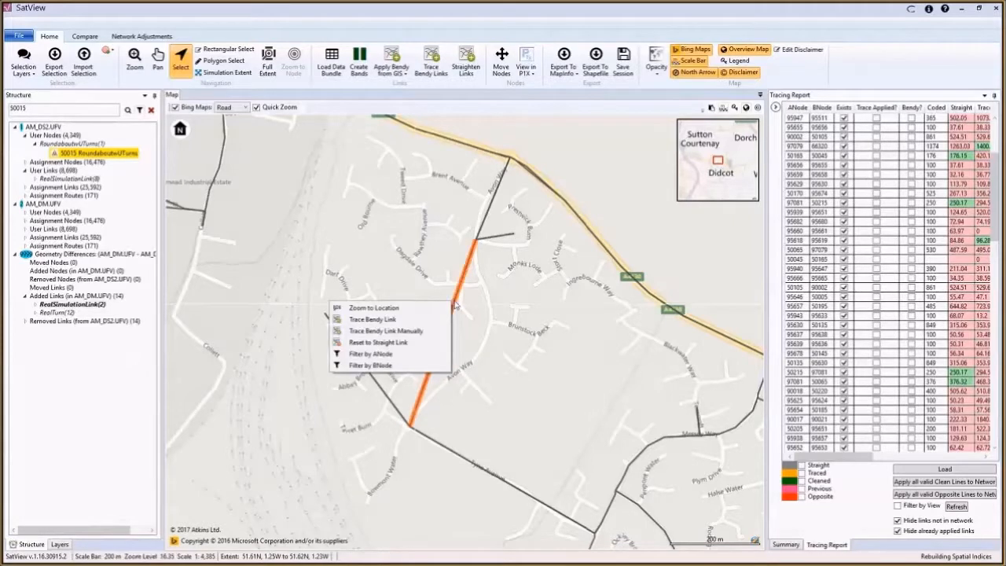
left_click(397, 320)
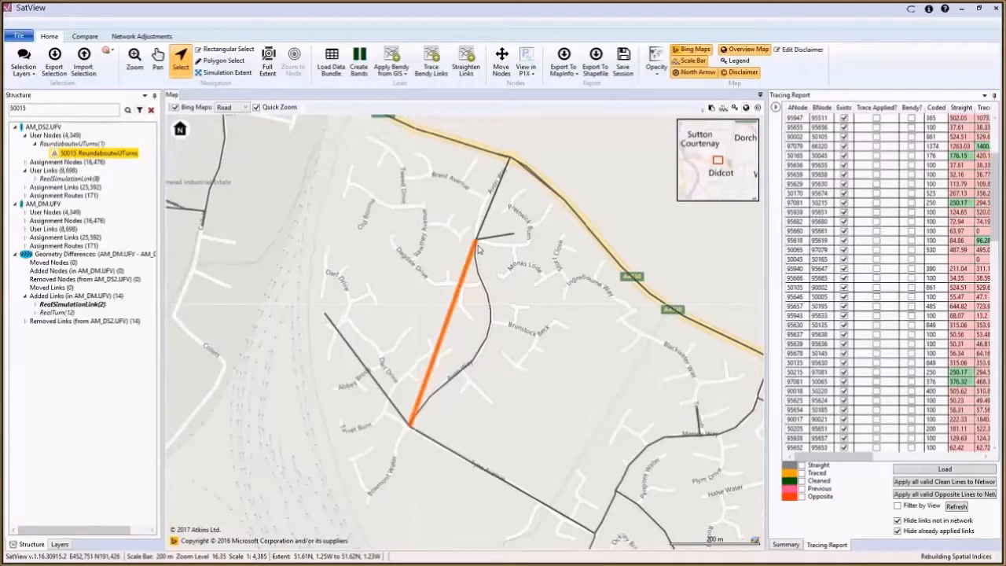
- Retrace the Avon Way link manually, repositioning the start point marker near the Dart Drive roundabout, apply the trace and clear the selection
right_click(459, 301)
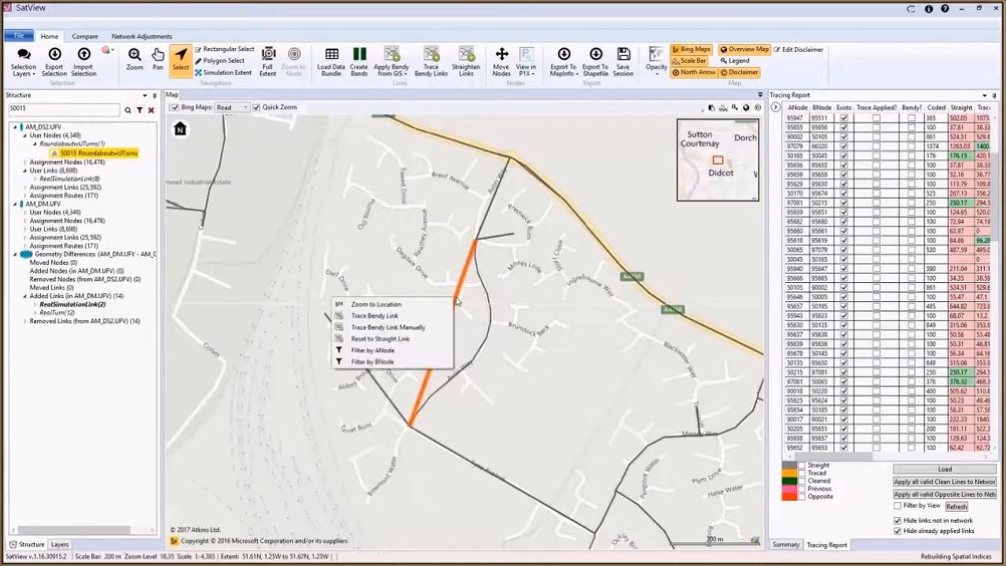
left_click(408, 329)
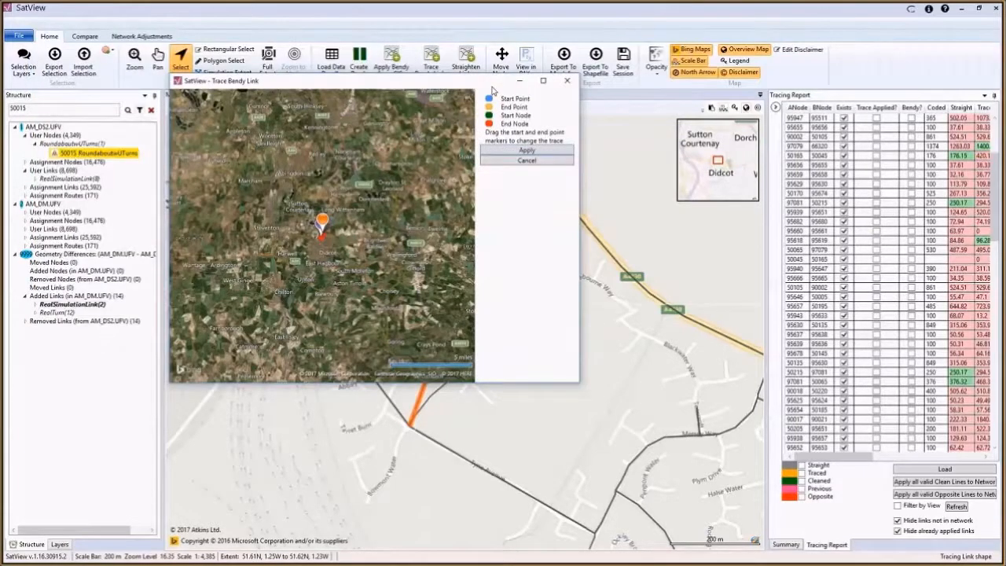
mouse_move(650, 393)
left_mouse_down()
mouse_move(773, 459)
mouse_move(840, 511)
left_mouse_up()
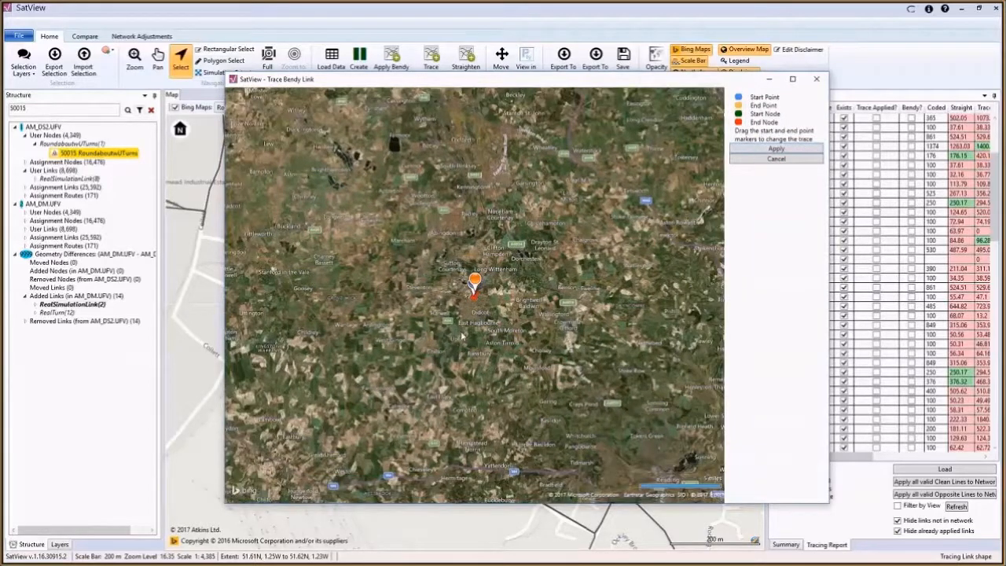
scroll(476, 302, "up", 3)
scroll(476, 302, "up", 5)
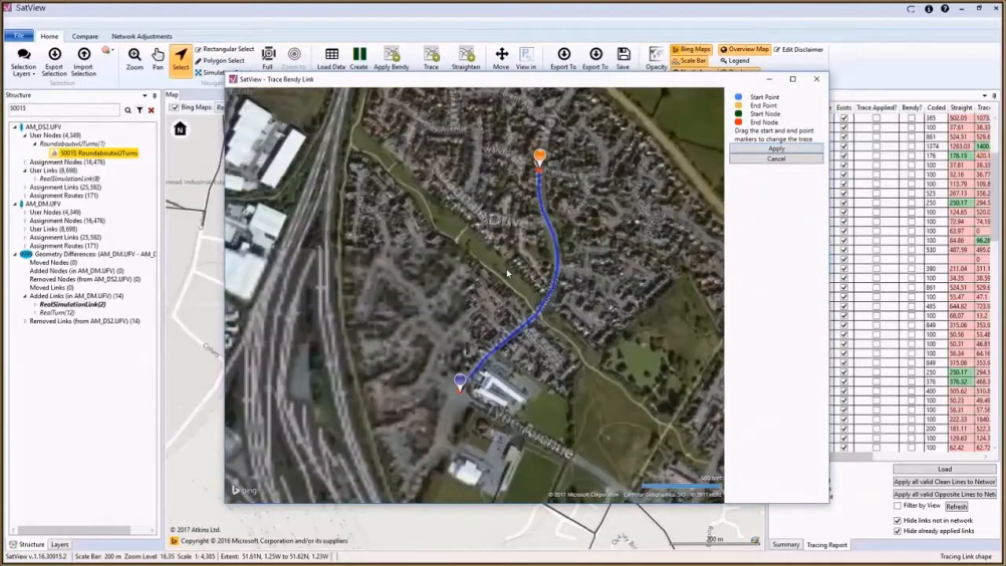
scroll(506, 268, "up", 1)
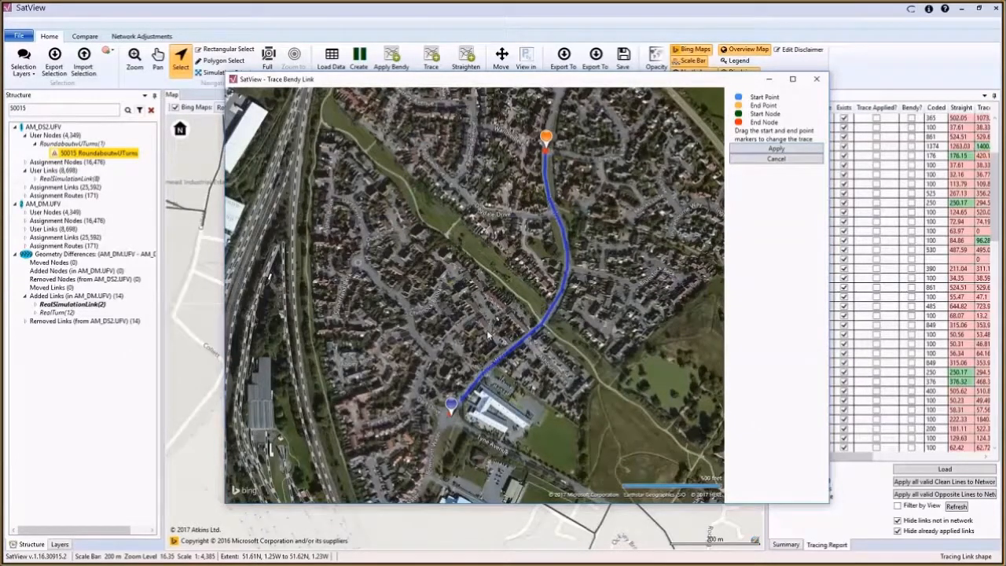
left_click_drag(487, 334, 465, 282)
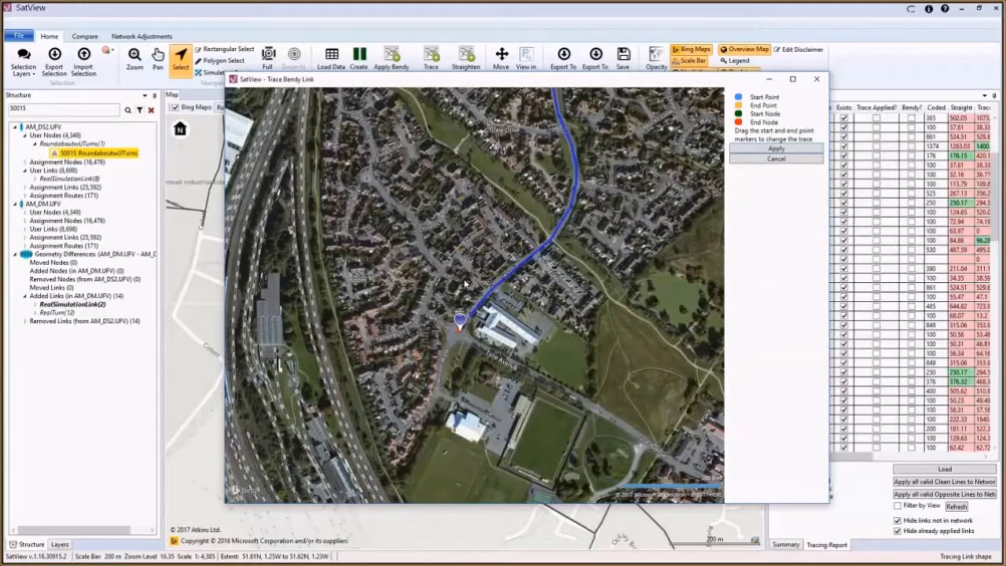
scroll(465, 284, "up", 3)
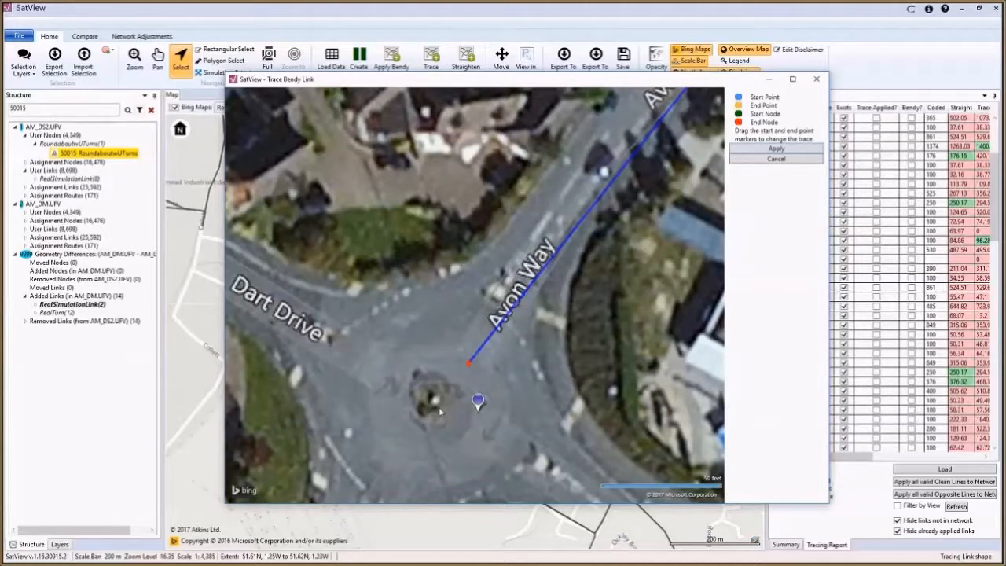
mouse_move(478, 403)
left_mouse_down()
mouse_move(483, 345)
mouse_move(495, 335)
left_mouse_up()
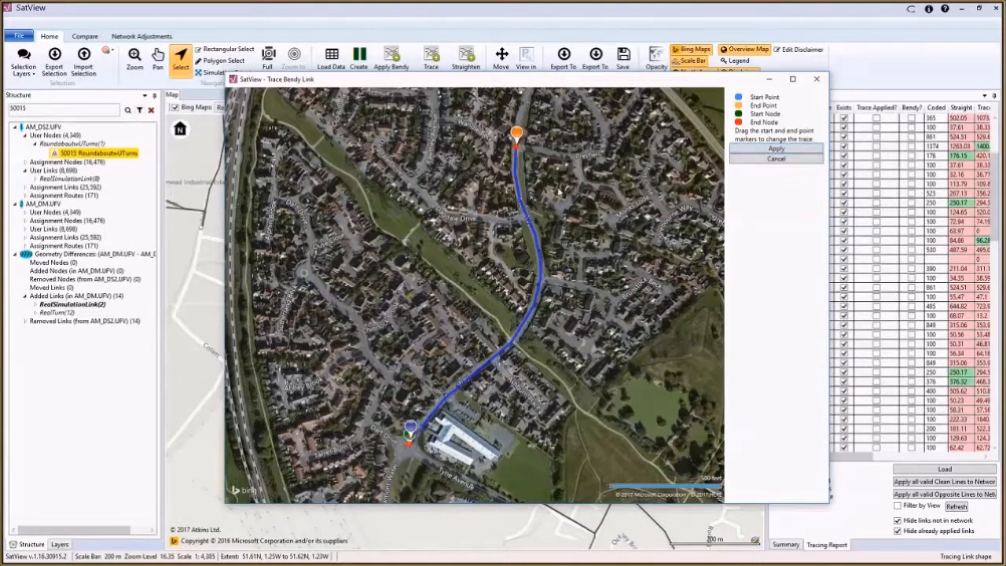
left_click(775, 149)
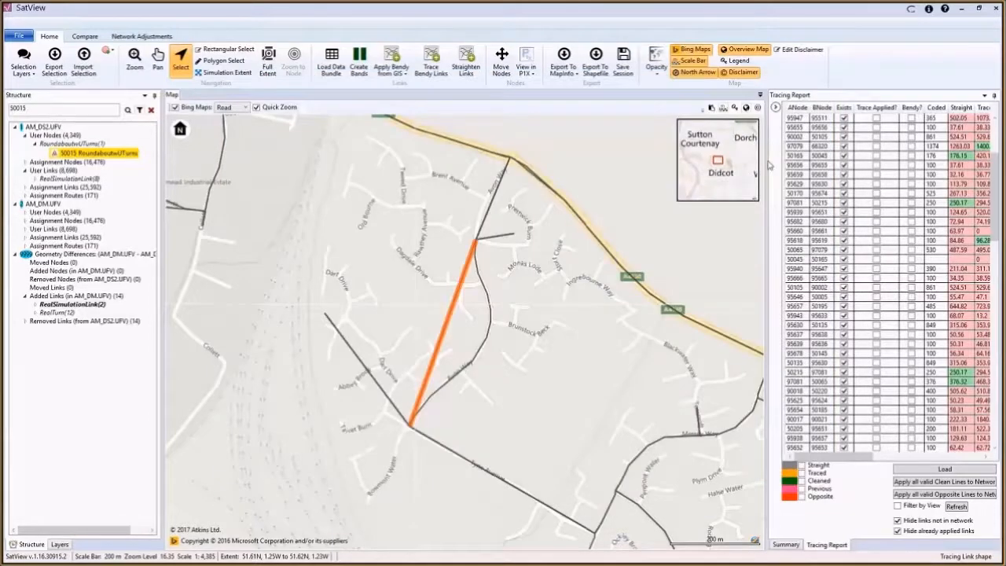
left_click(430, 306)
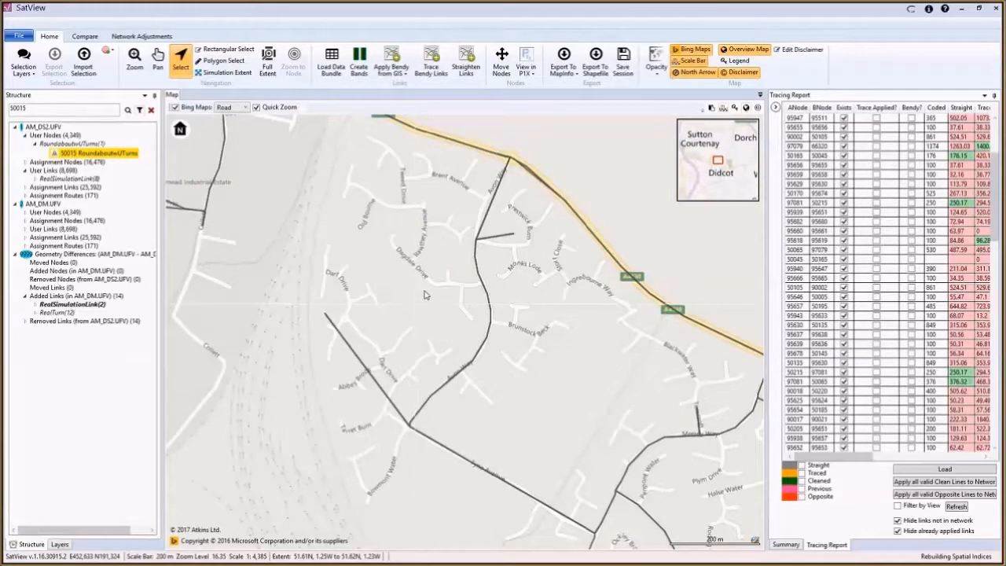
- Export the network's node coordinates to SATURN 55555 cards and point out P1X_Adjusted_Node_5Card_Export.DAT in the output folder
scroll(417, 303, "down", 2)
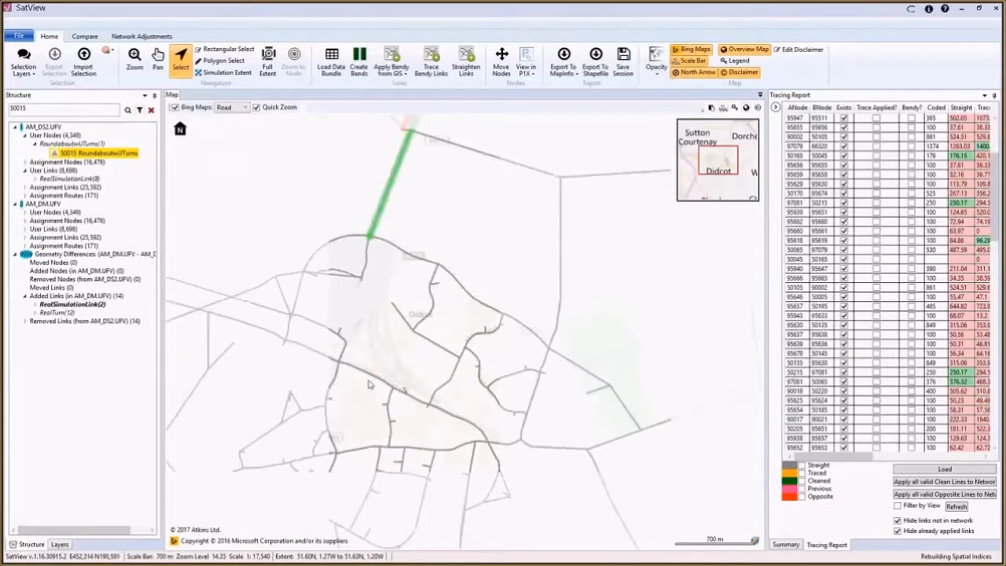
left_click_drag(382, 366, 426, 319)
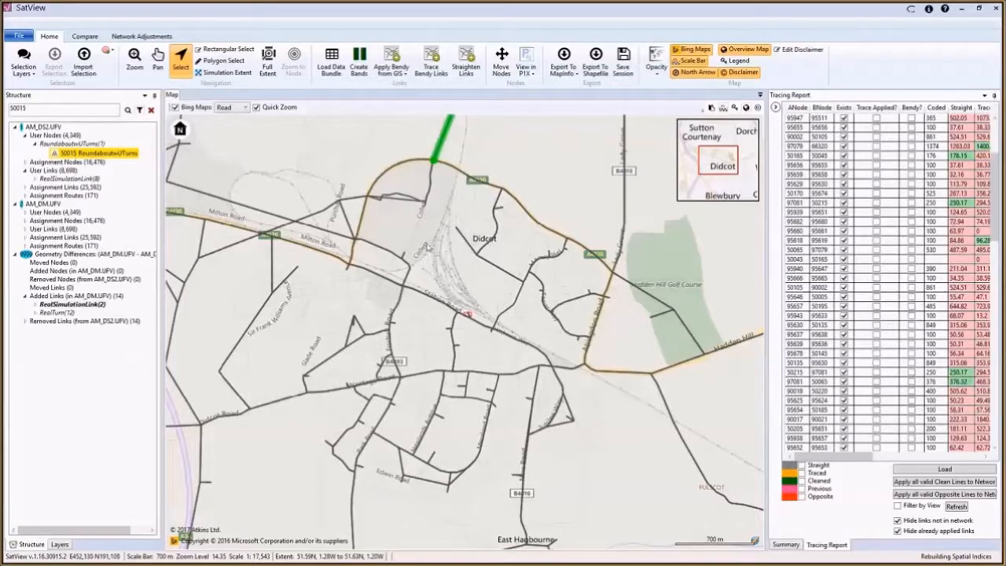
left_click(142, 37)
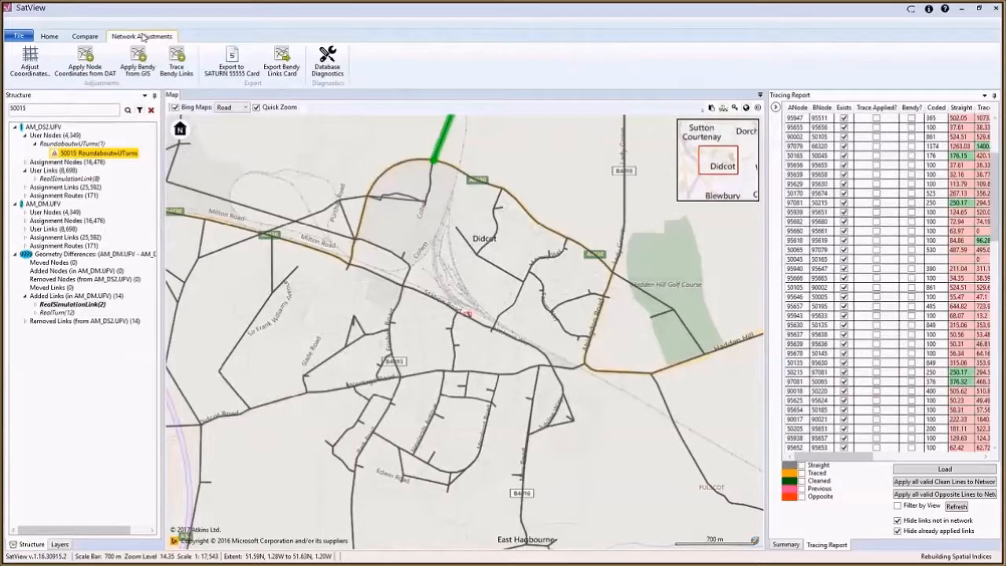
left_click(234, 64)
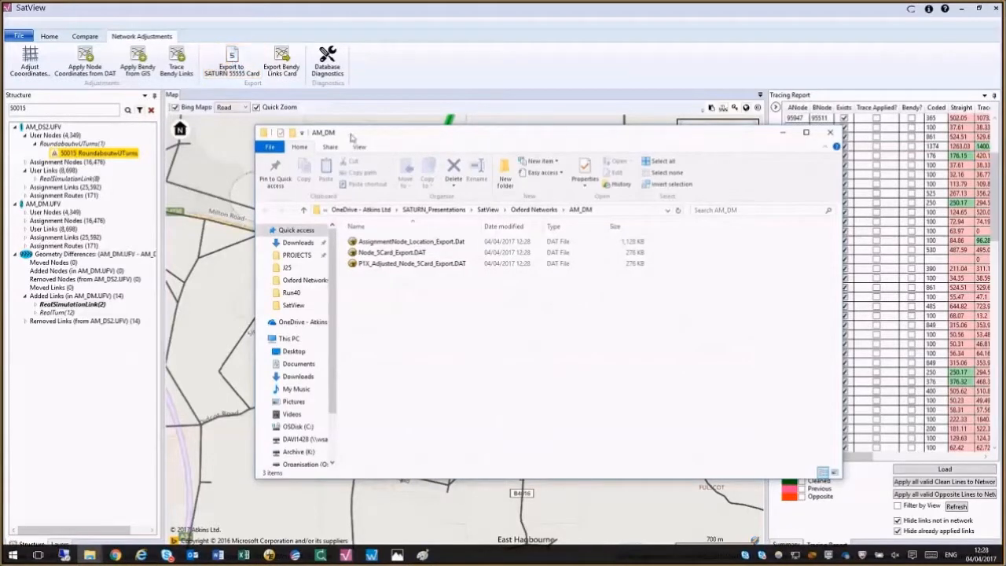
left_click(416, 268)
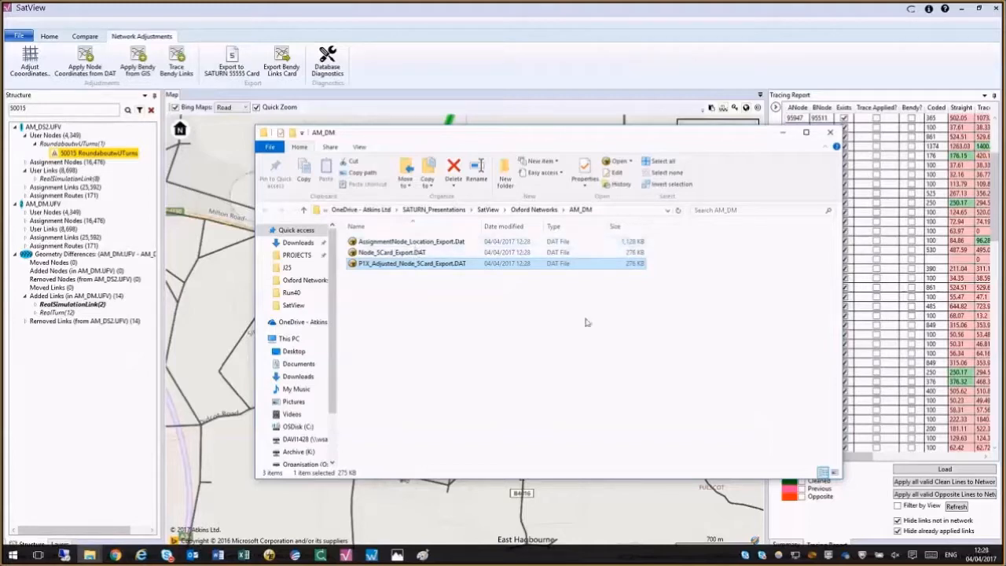
left_click(353, 88)
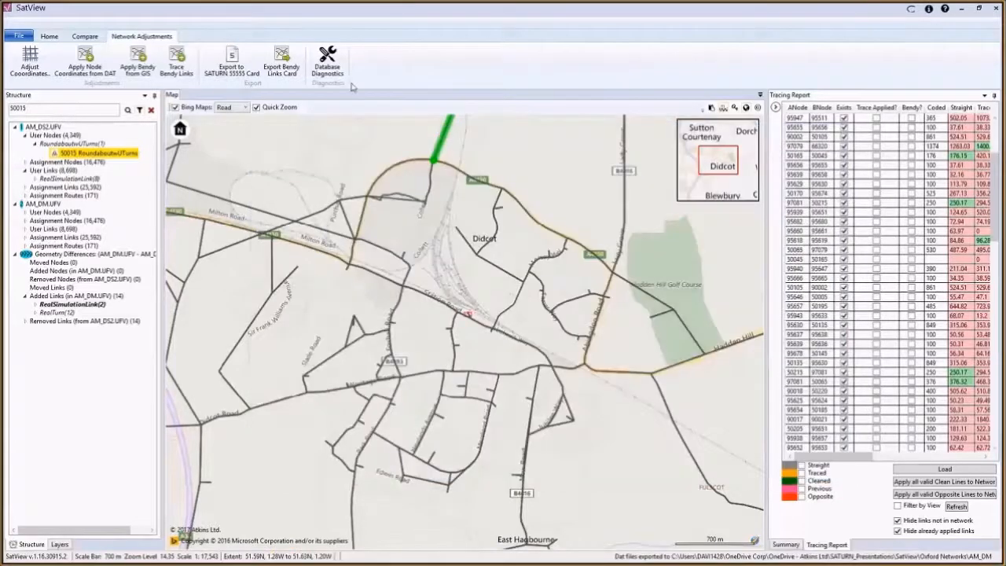
- Export the bendy links card and select Bendy_7Card_Export.GIS and P1X_Adjusted_Bendy_7Card_Export.GIS in the output folder
left_click(284, 66)
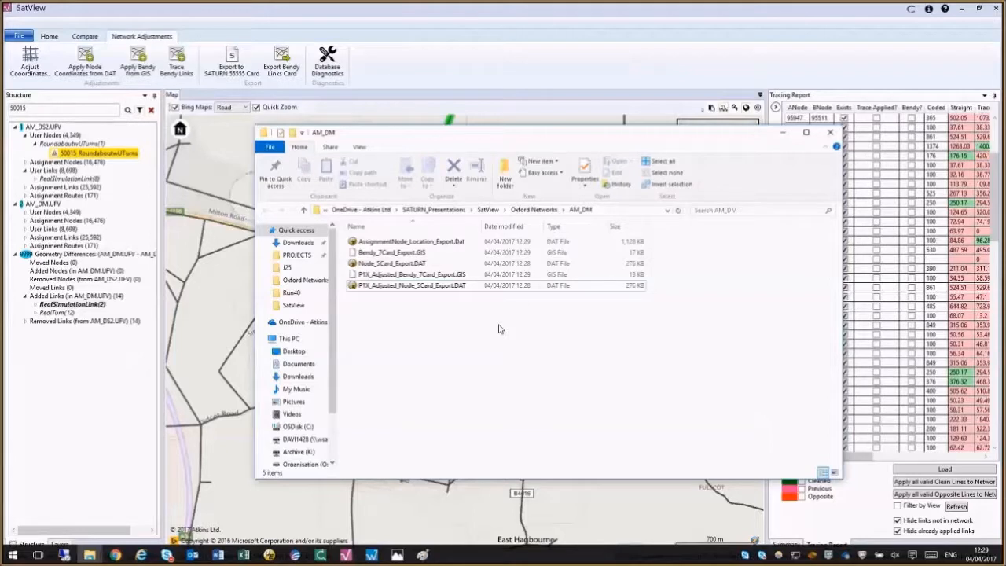
left_click(432, 254)
left_click(412, 275, "ctrl")
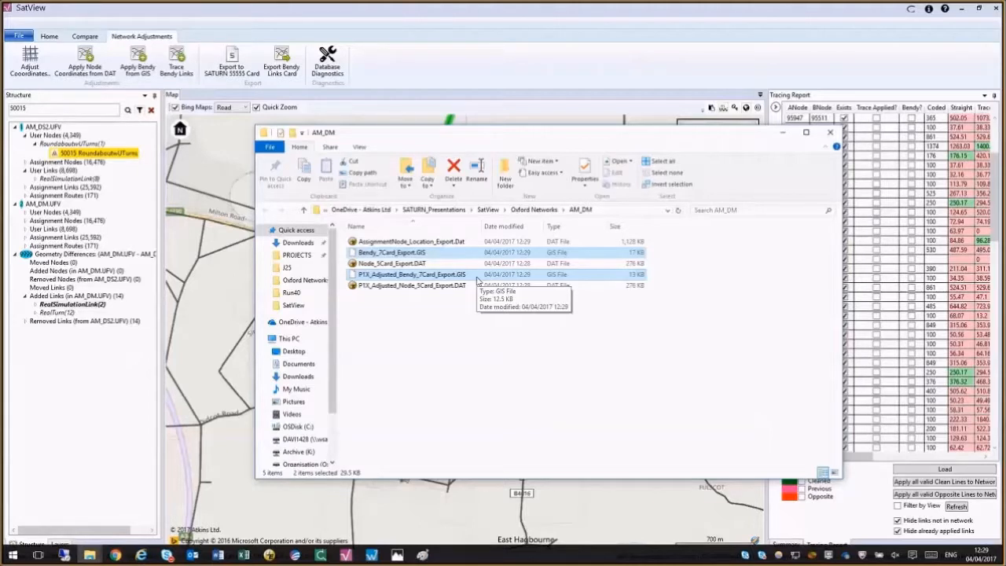
- Minimise the AM_DM output folder window and widen the map by narrowing the Tracing Report and Structure panes
left_click(499, 345)
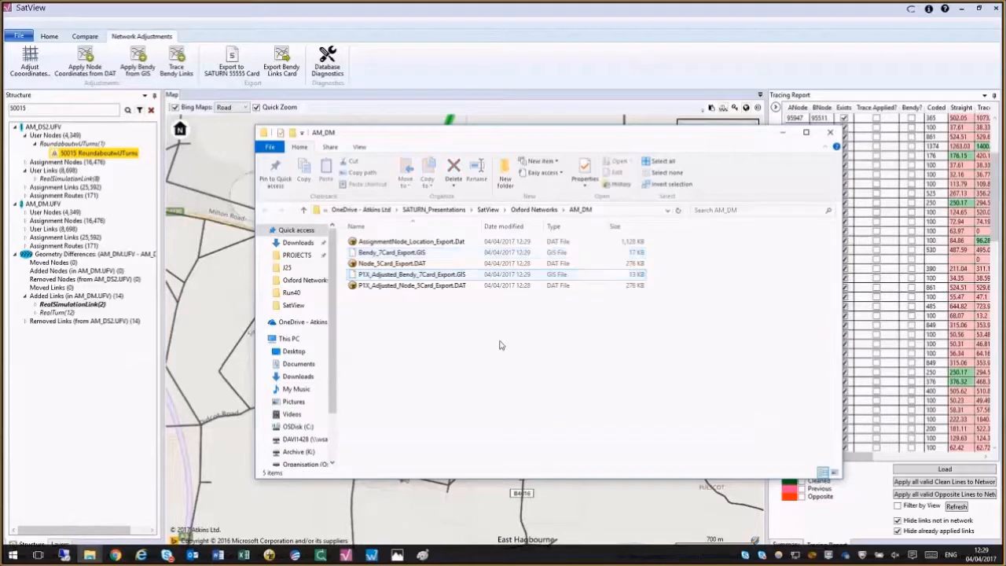
left_click(784, 134)
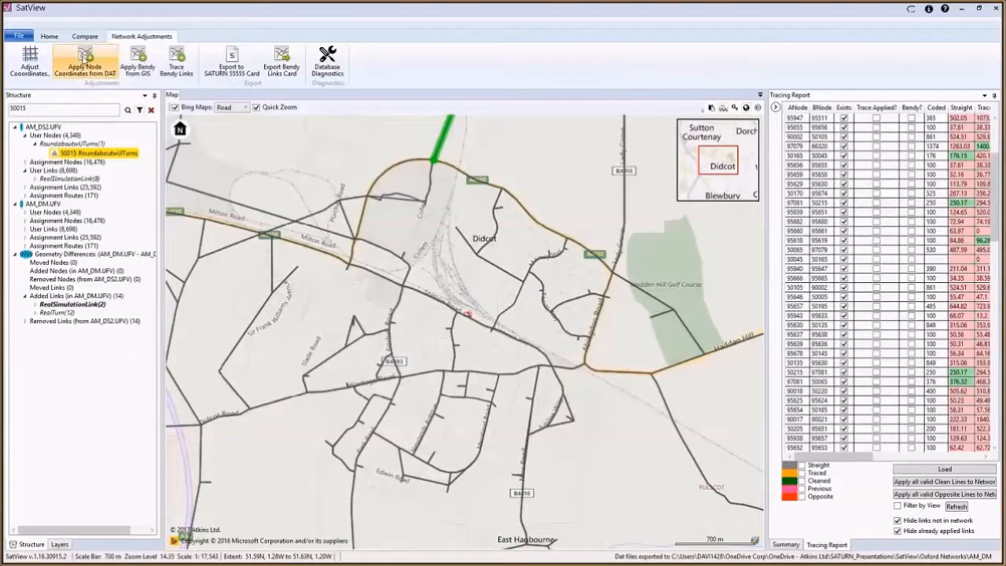
left_click(49, 37)
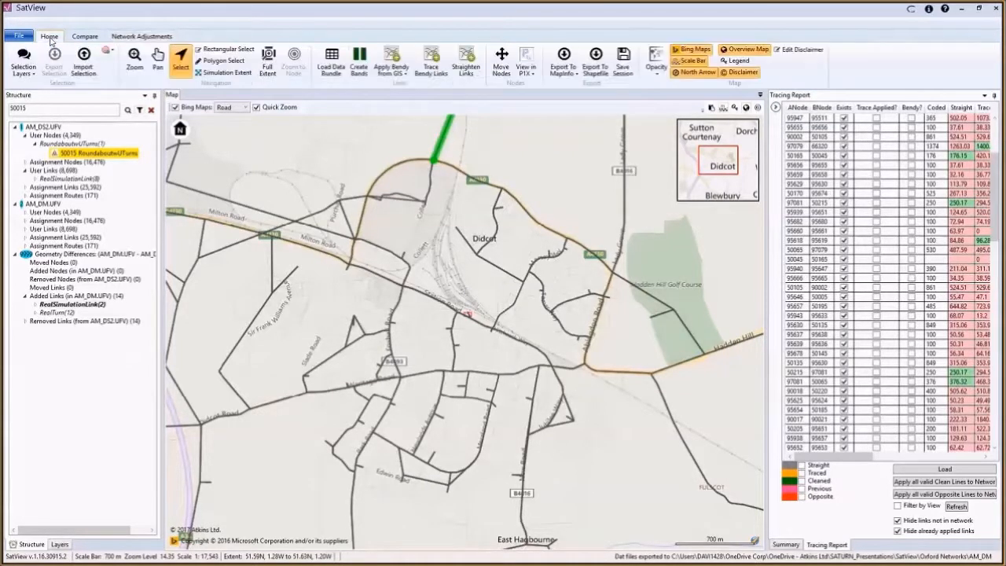
left_click_drag(766, 211, 884, 211)
left_click_drag(163, 233, 119, 234)
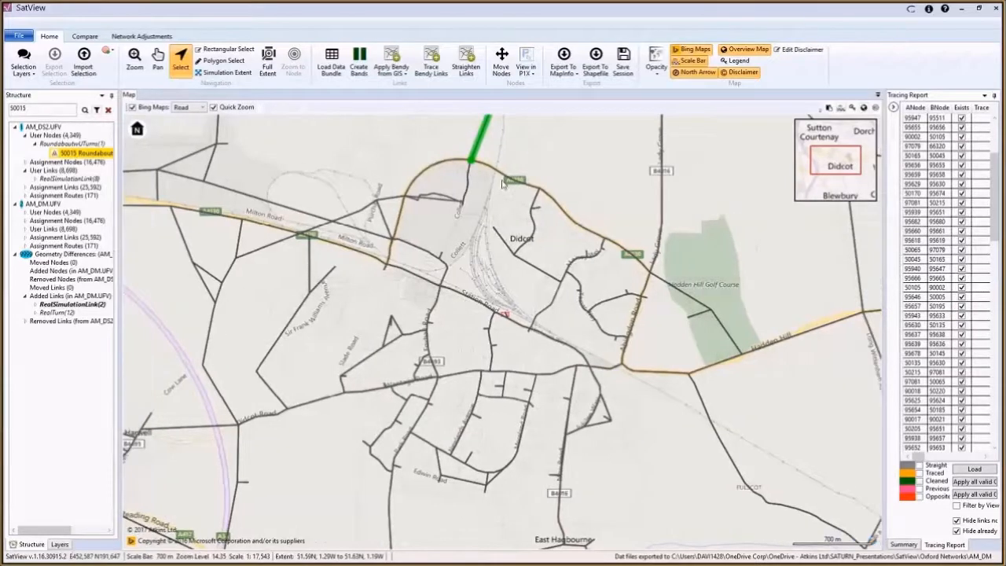
- Start Create Bands, look through the Single Attribute and Stacked band types, and set the band type to Differences
left_click(359, 67)
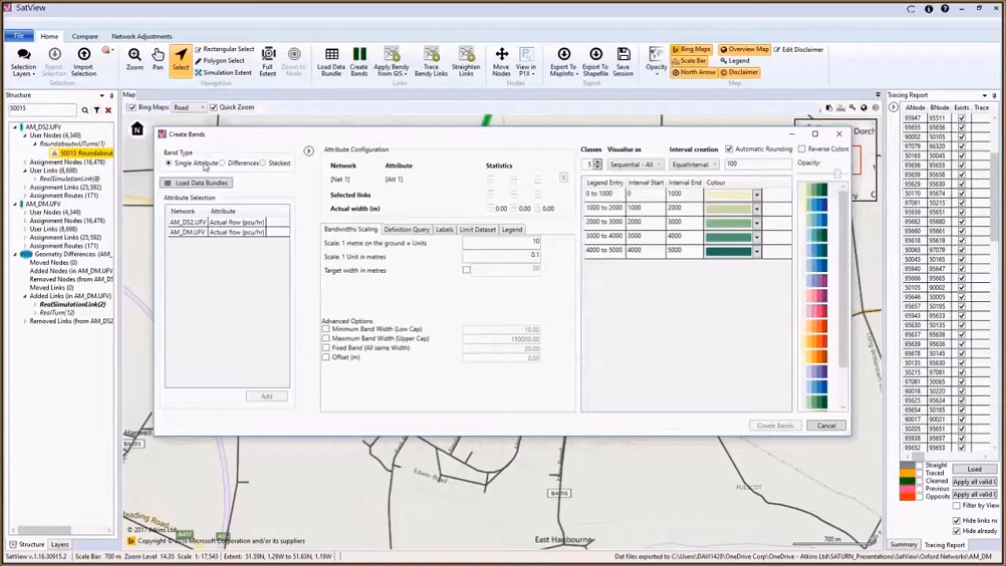
left_click(224, 162)
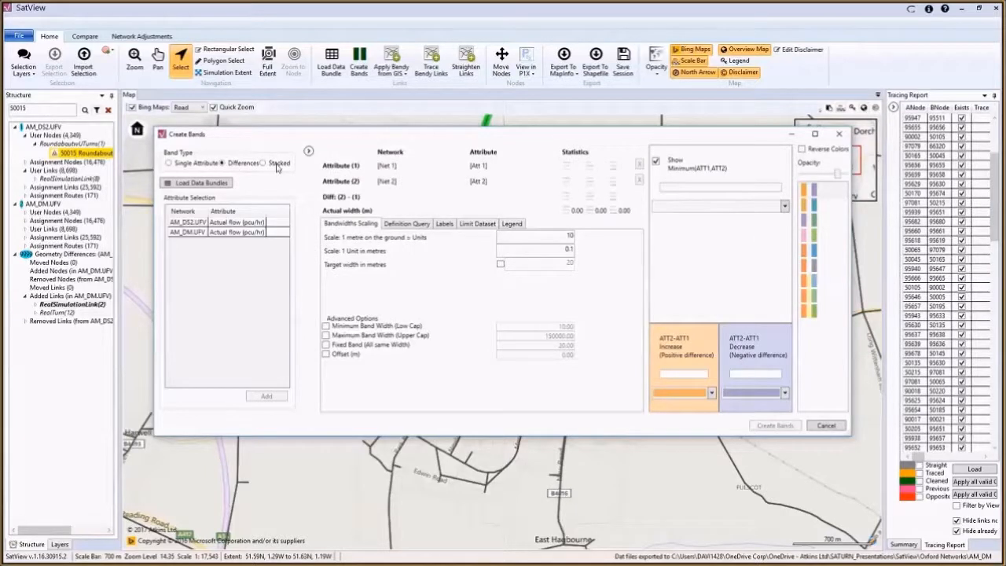
left_click(276, 163)
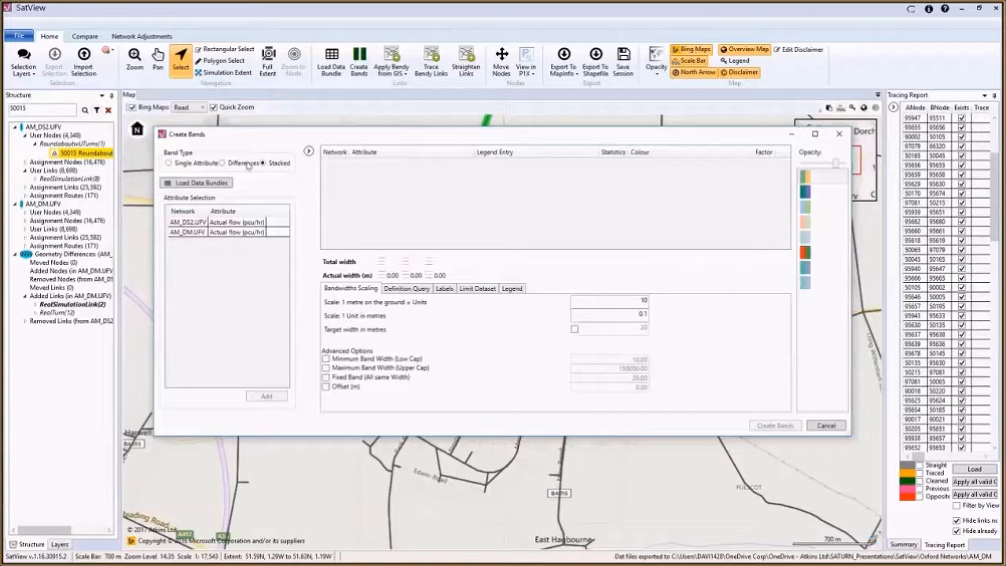
left_click(246, 165)
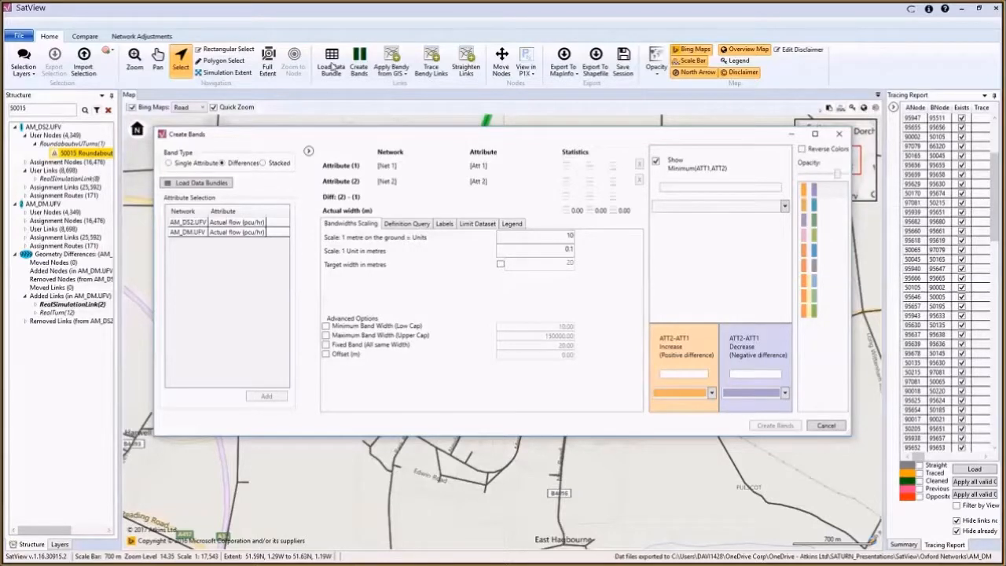
- Examine the data fields of the Network information and Flows bundles in the Data Manager, leaving the selected fields as they are
left_click(198, 185)
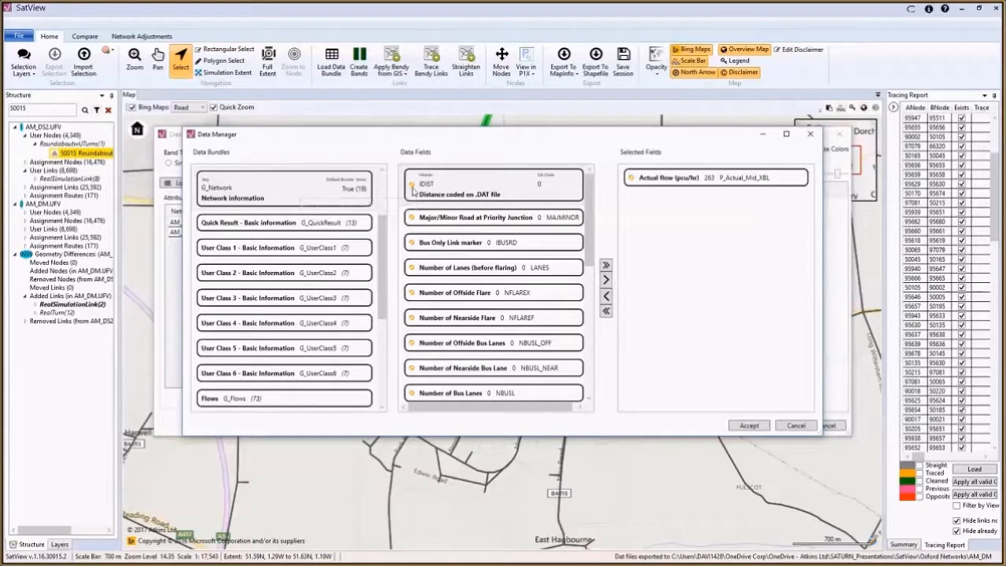
scroll(437, 303, "down", 5)
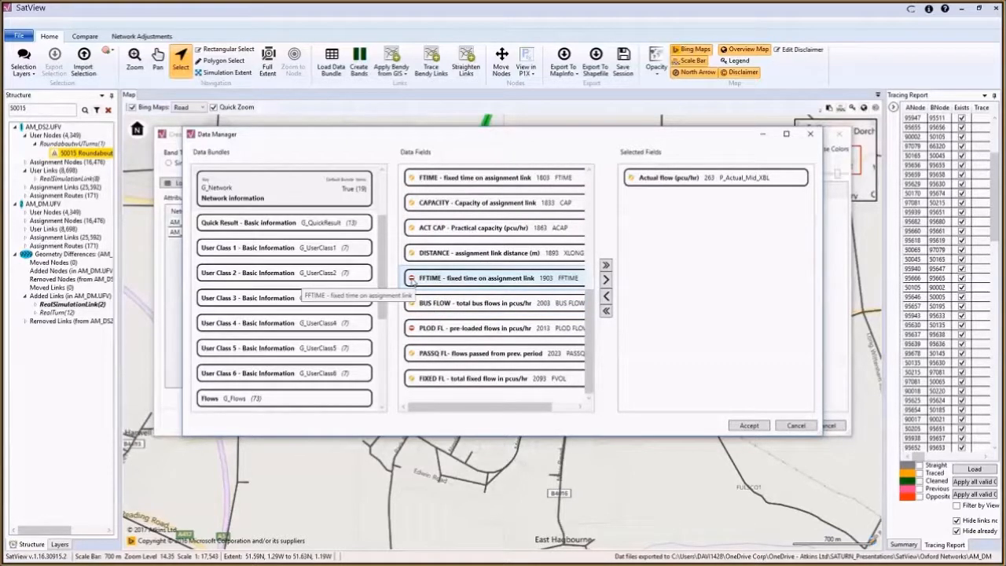
scroll(433, 287, "up", 5)
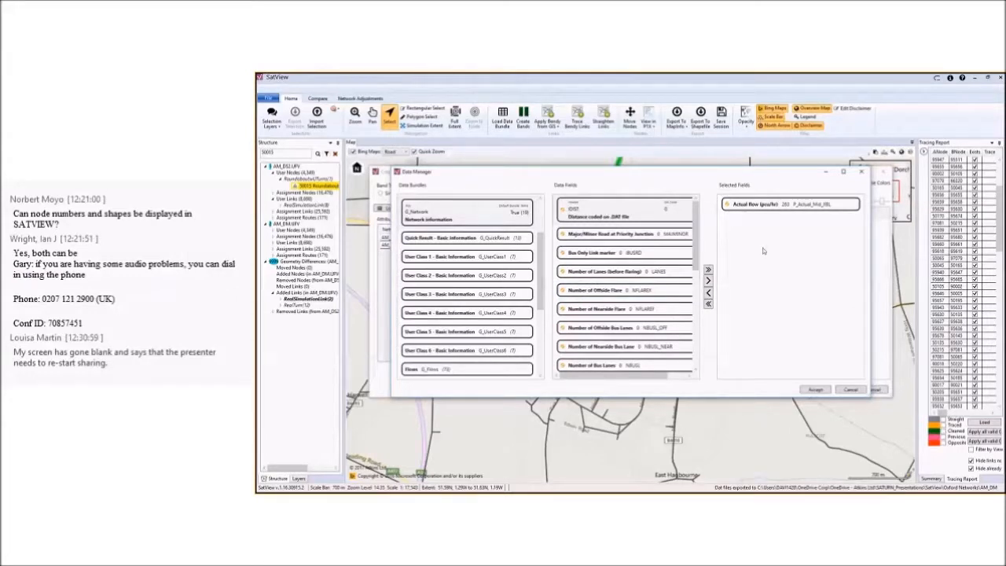
left_click(467, 369)
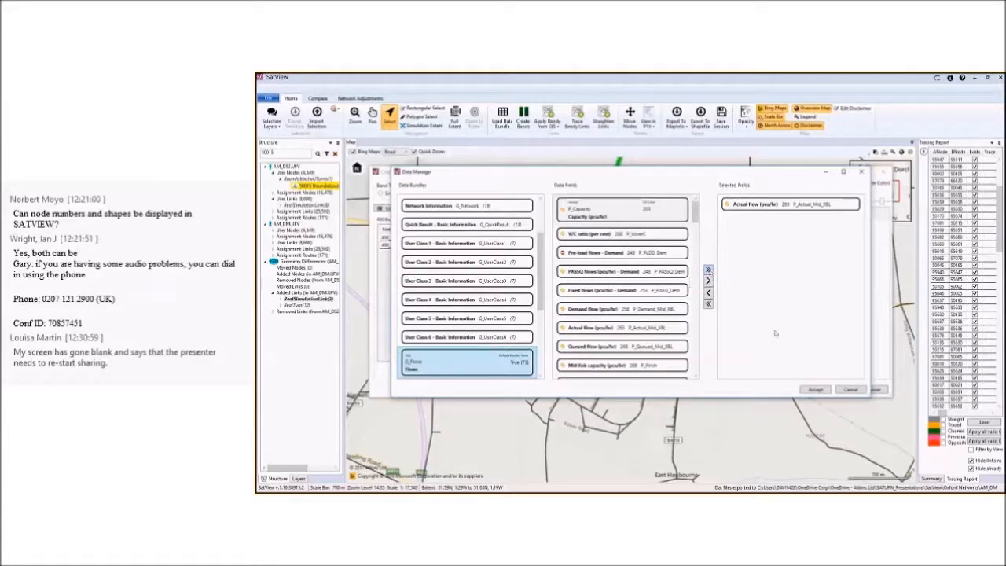
left_click(852, 391)
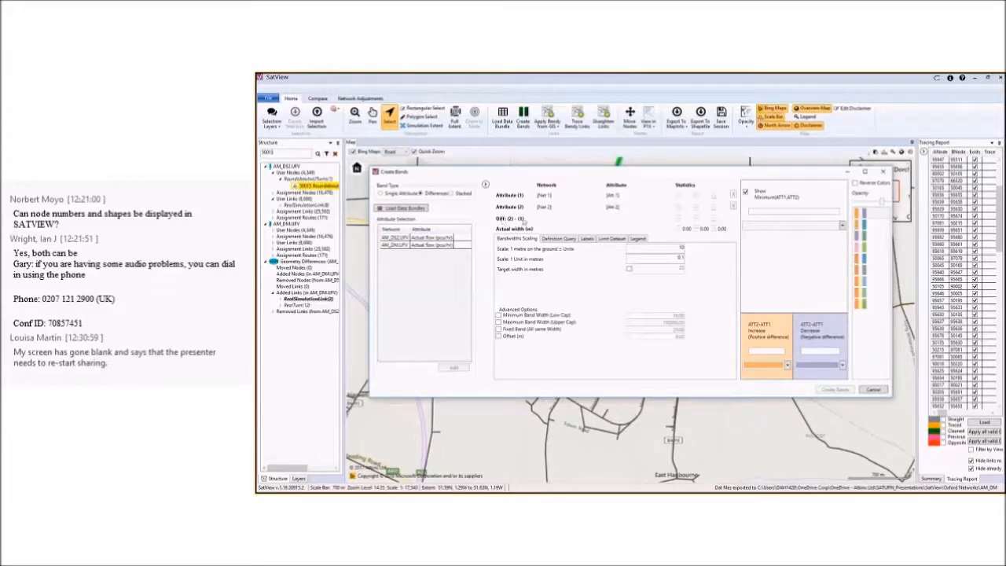
- Assign the Actual flow (pcu/hr) of AM_DM.UFV as Attribute (1) and of AM_DS2.UFV as Attribute (2)
left_click(416, 244)
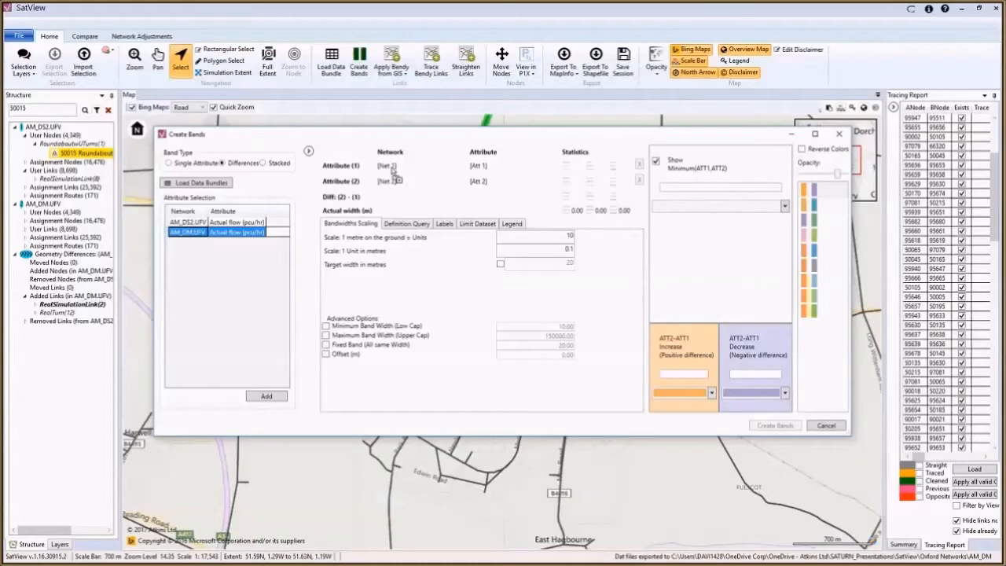
left_click(392, 168)
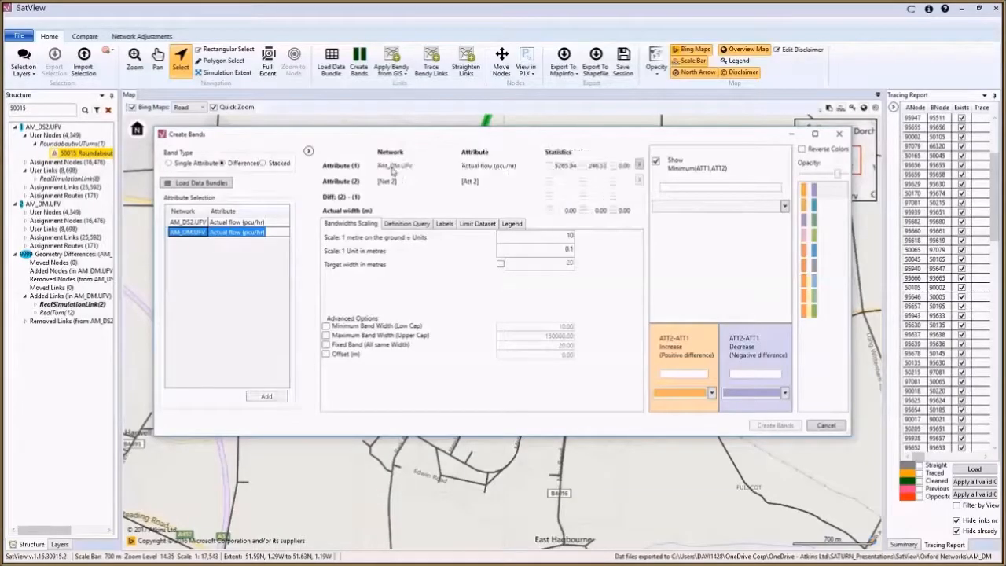
left_click(227, 222)
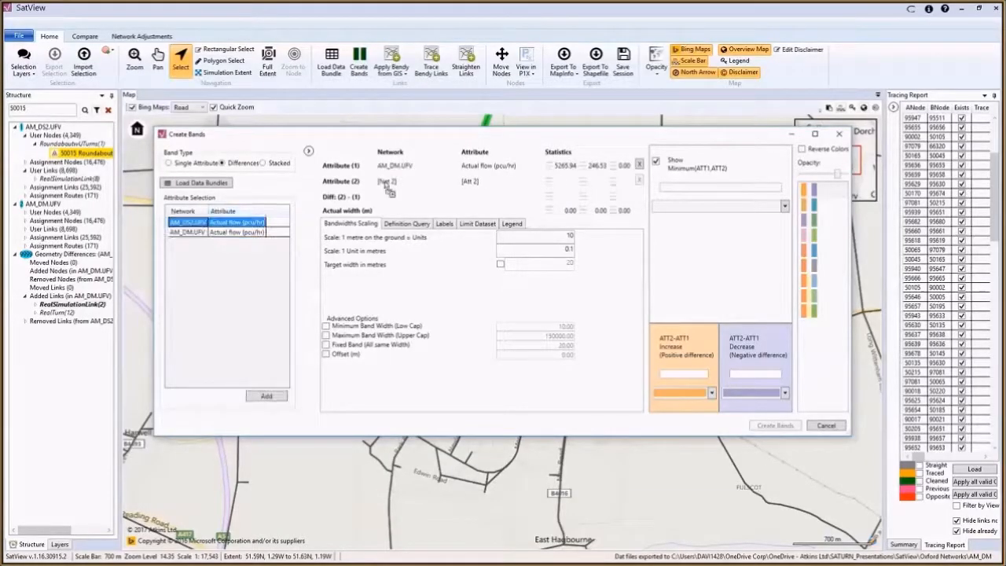
left_click(388, 184)
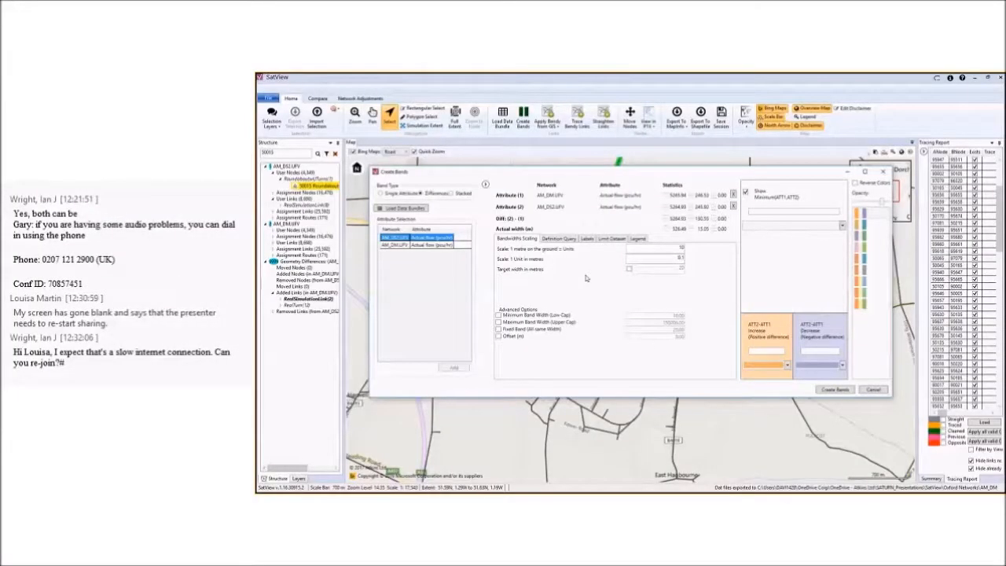
- Enable the target bandwidth option and set the target width to 30 metres
left_click(629, 270)
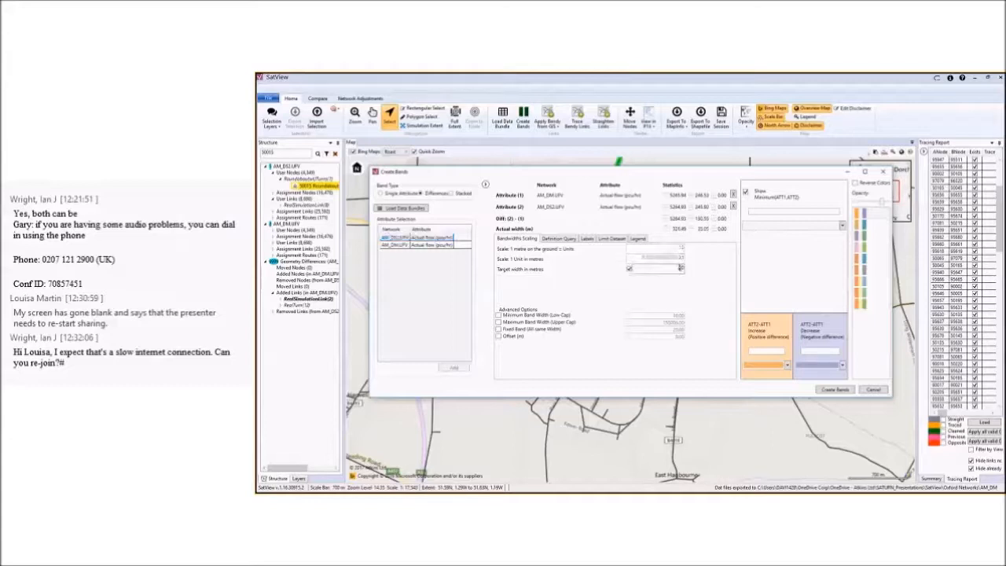
double_click(681, 268)
type("30")
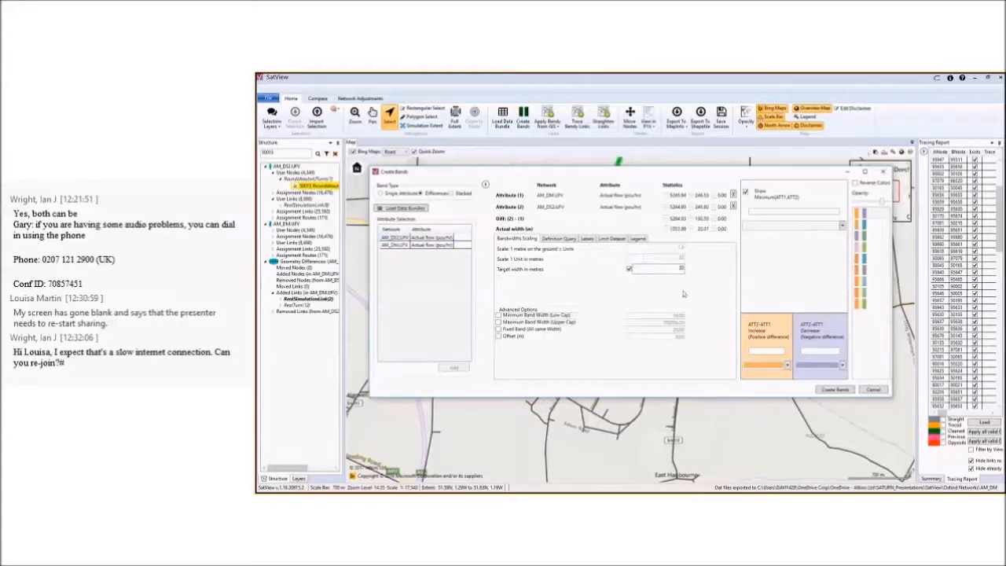
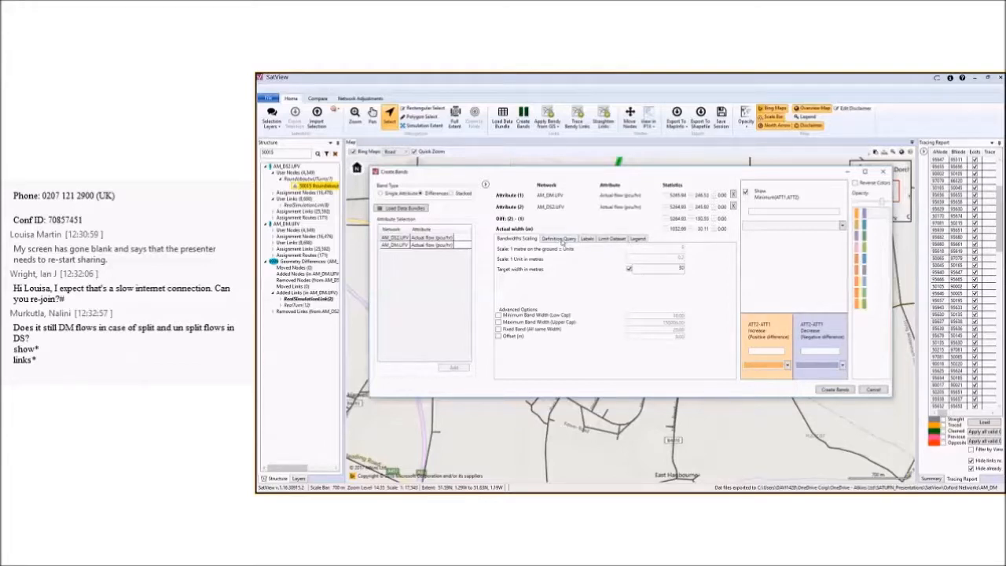
- Round the band labels to the nearest 1 with 20 as the lowest value shown, and limit the dataset to links in the visible area
left_click(559, 239)
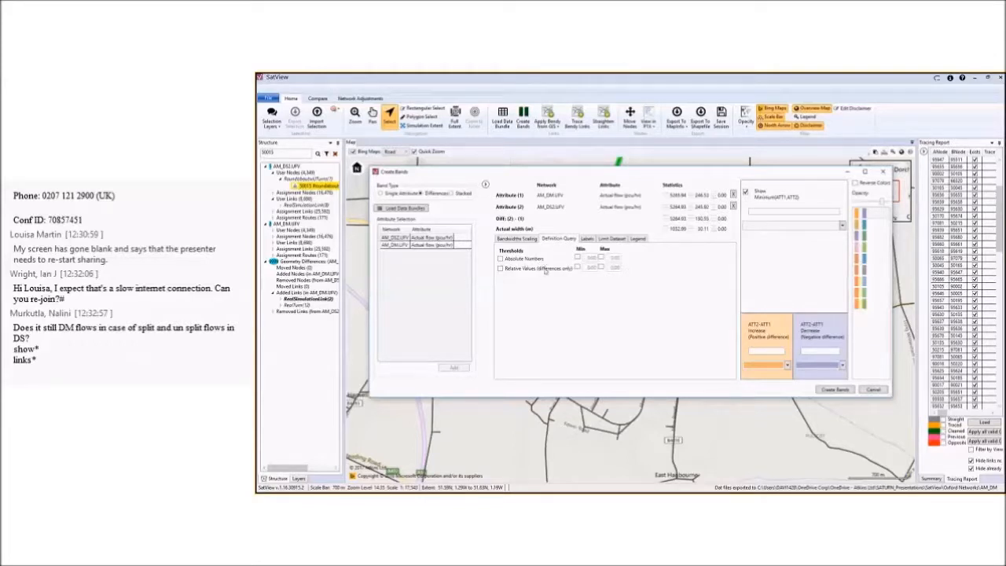
left_click(586, 239)
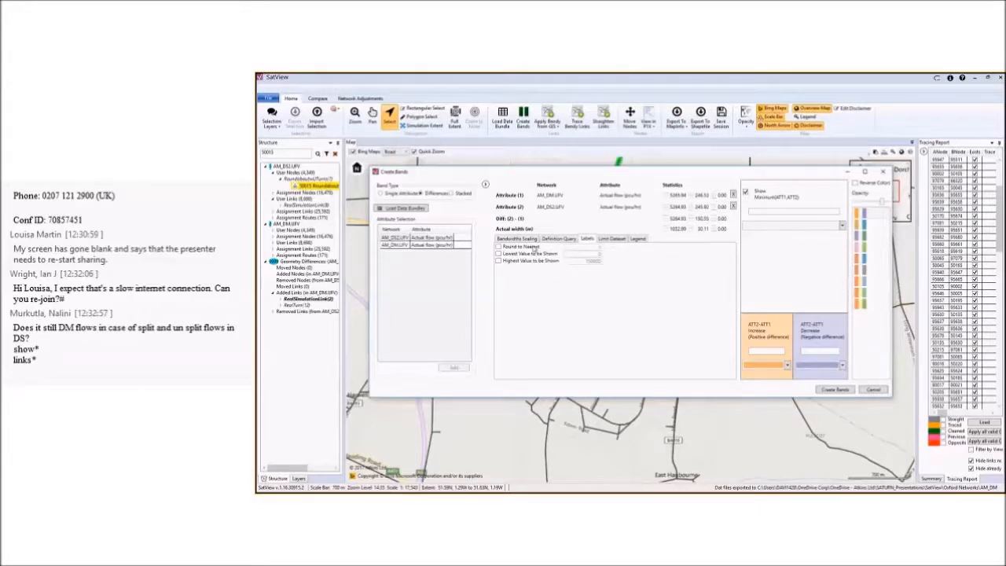
left_click(534, 249)
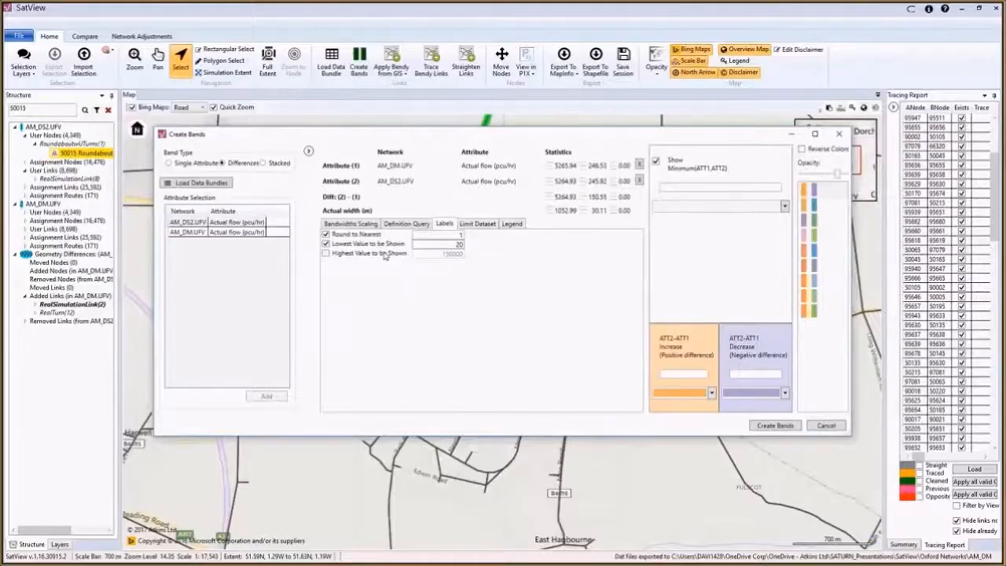
left_click(475, 225)
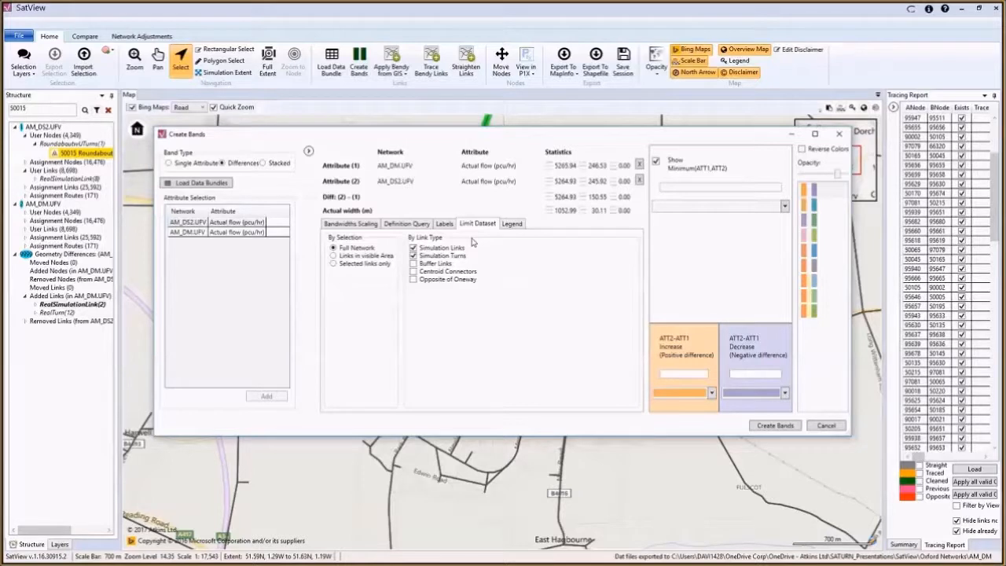
left_click(360, 258)
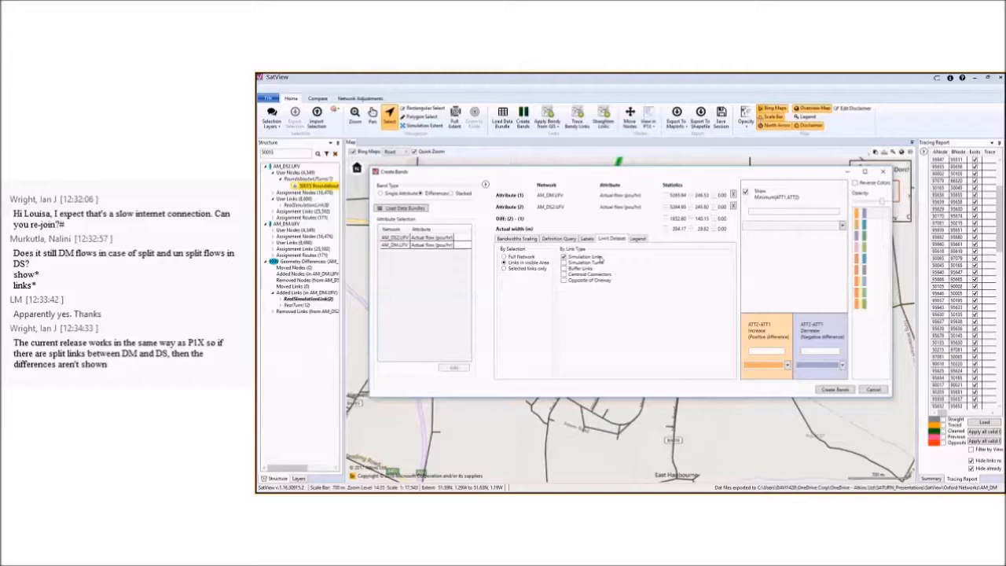
- Label the positive difference "Increase in Flow" and the negative difference "Decrease in Flow", and refresh the legend preview
left_click(640, 239)
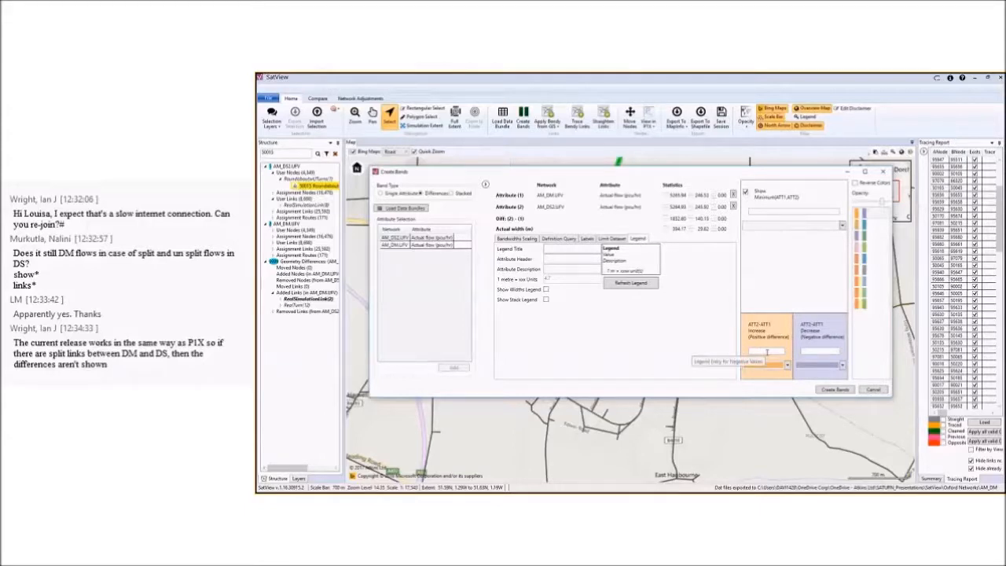
type("Increase")
type("in Flow")
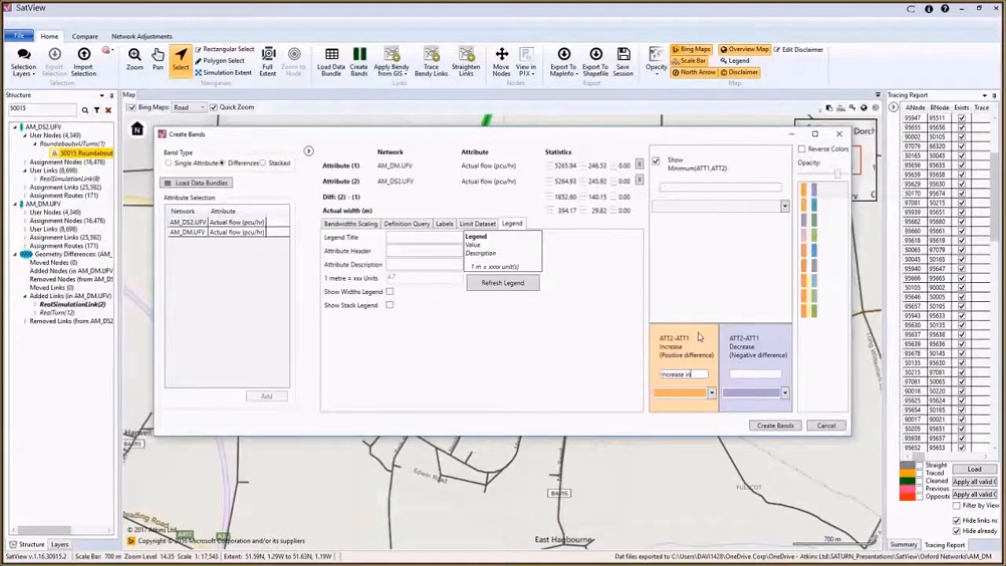
left_click(745, 374)
type("Decrease in Flow")
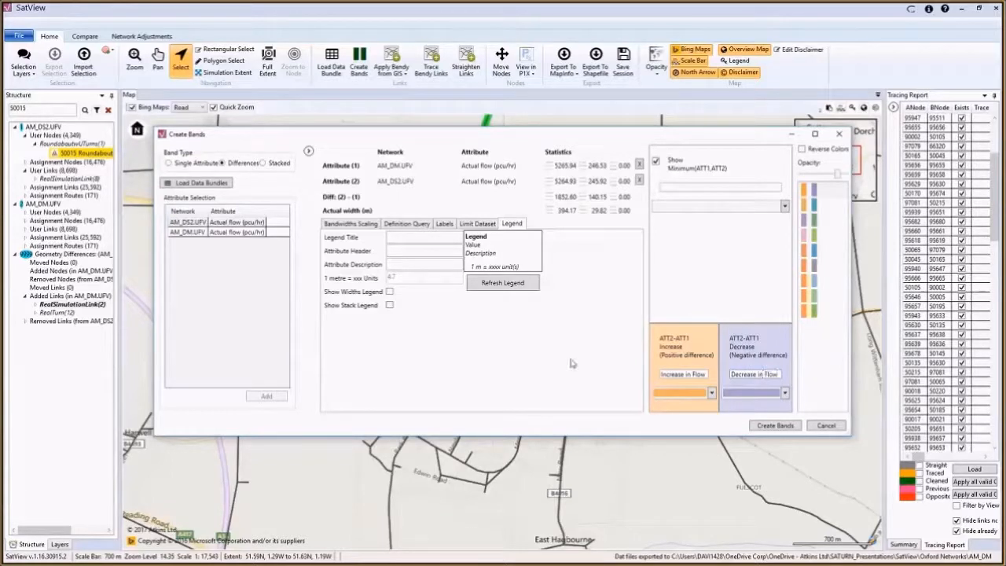
left_click(499, 283)
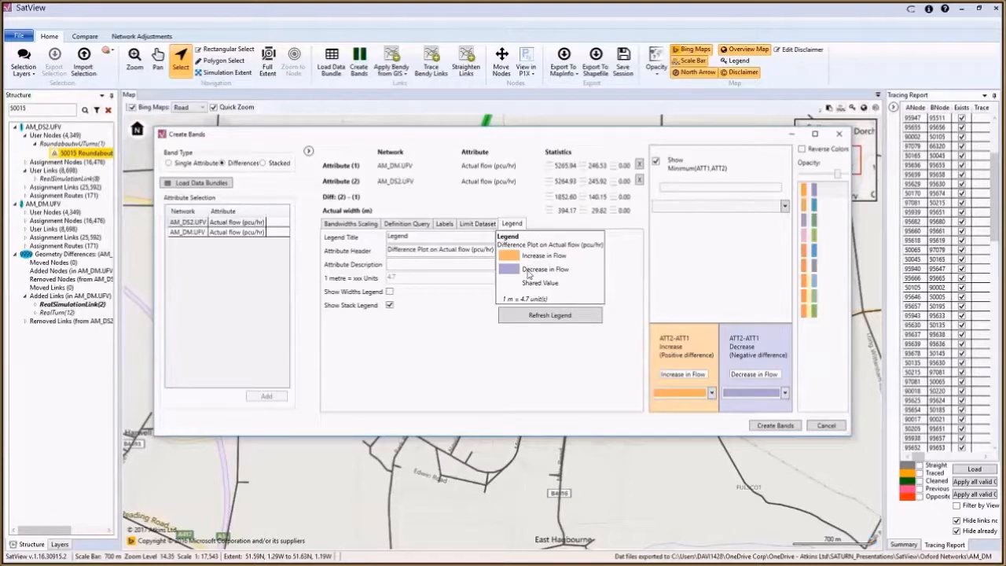
- Turn off the shared minimum value, refresh the legend preview, and include the widths legend
left_click(656, 162)
left_click(566, 314)
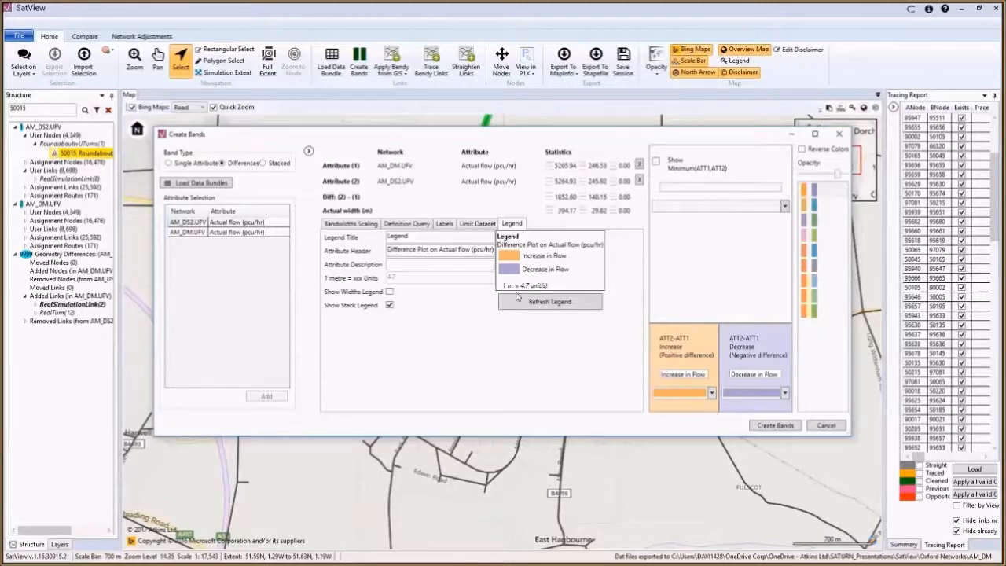
left_click(390, 291)
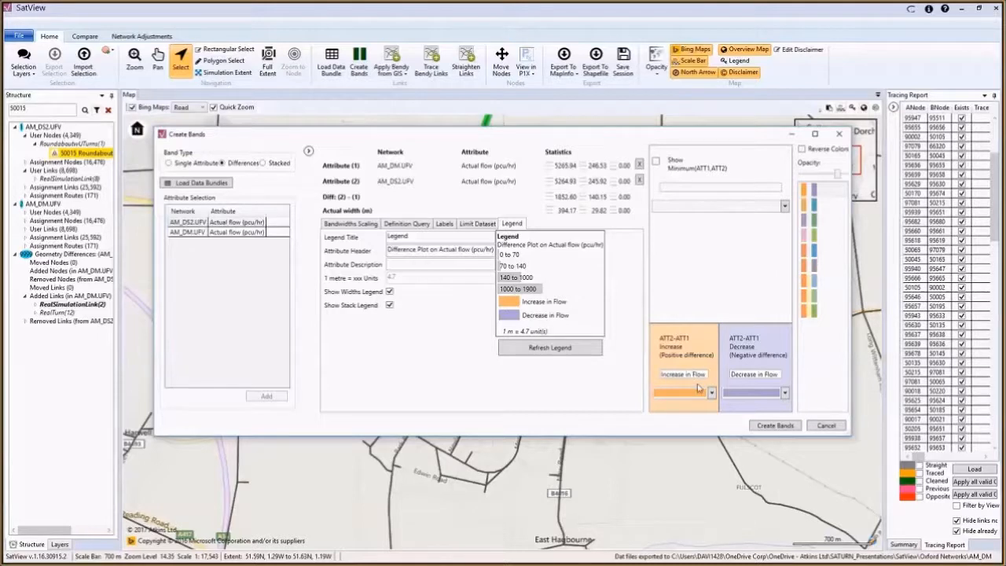
- Apply the purple and green colour scheme to the difference bands, with the colours reversed and the opacity at maximum
left_click(823, 223)
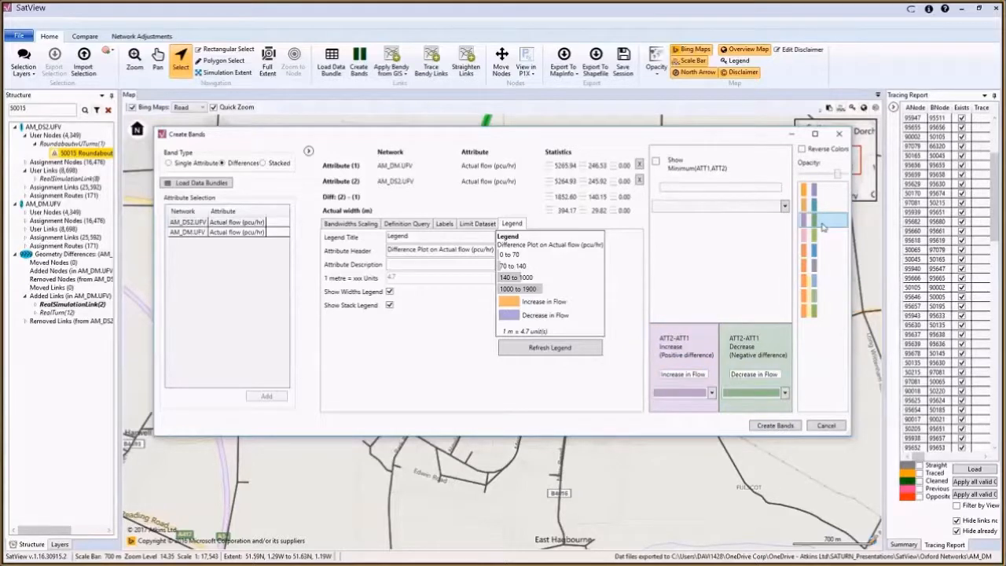
left_click(801, 150)
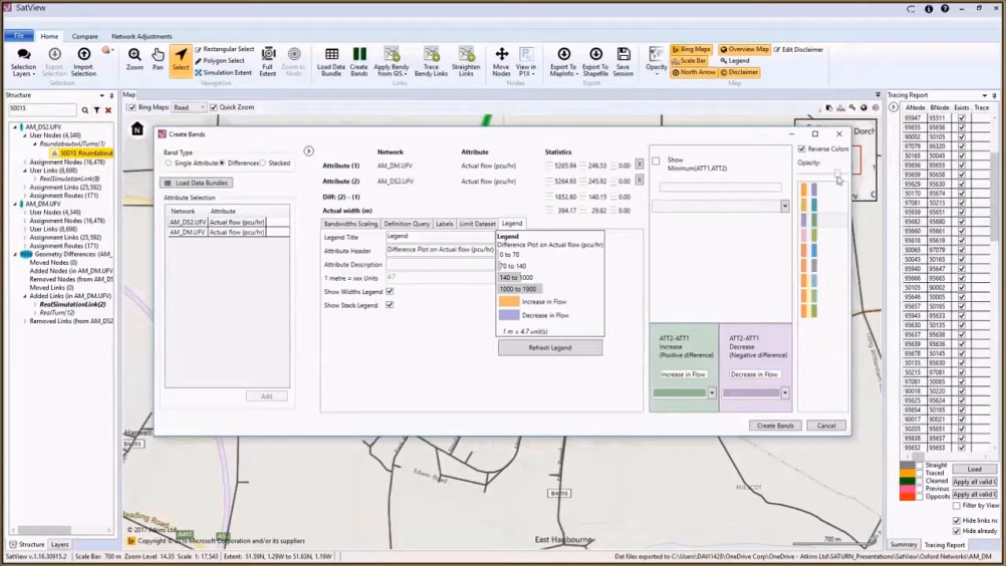
mouse_move(838, 174)
left_mouse_down()
mouse_move(814, 180)
mouse_move(853, 180)
left_mouse_up()
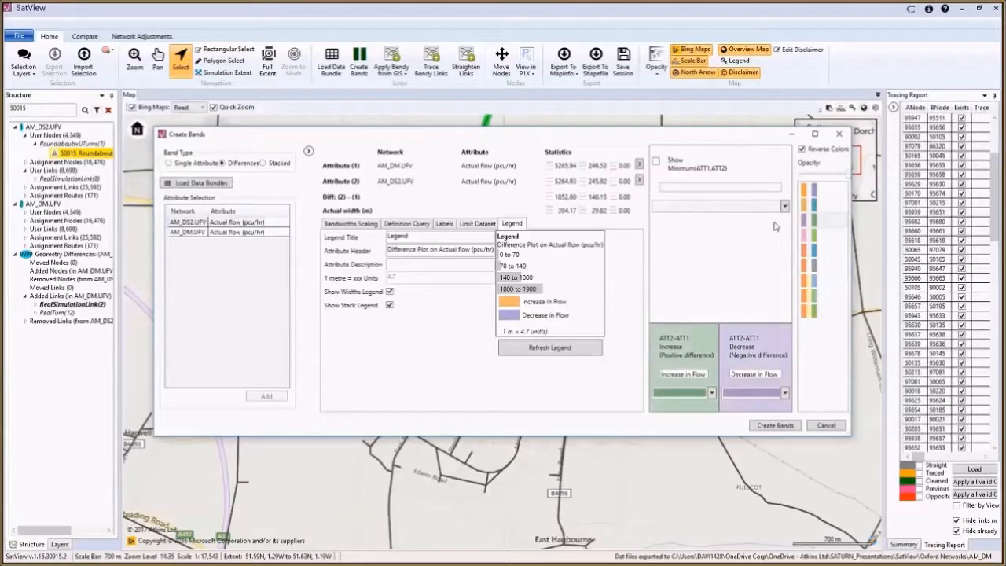
- Check the advanced and standard colour choices for the positive difference, and create the difference bands on the map
left_click(712, 394)
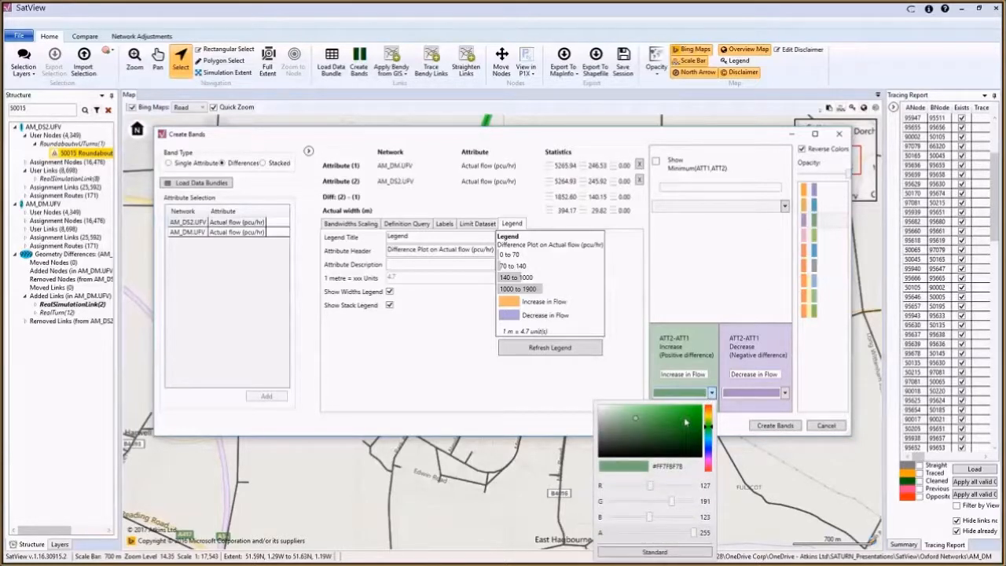
left_click(646, 554)
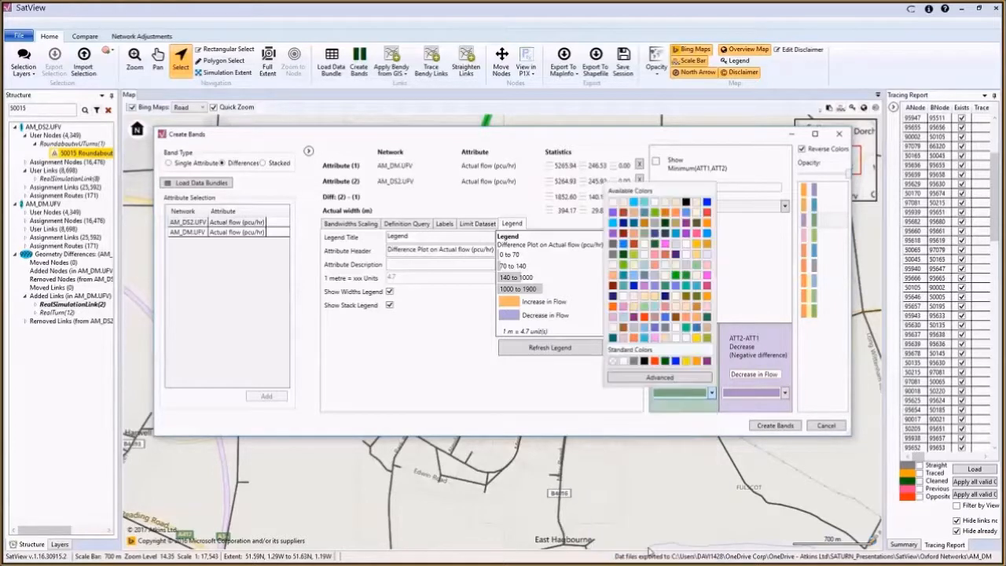
left_click(666, 383)
left_click(715, 297)
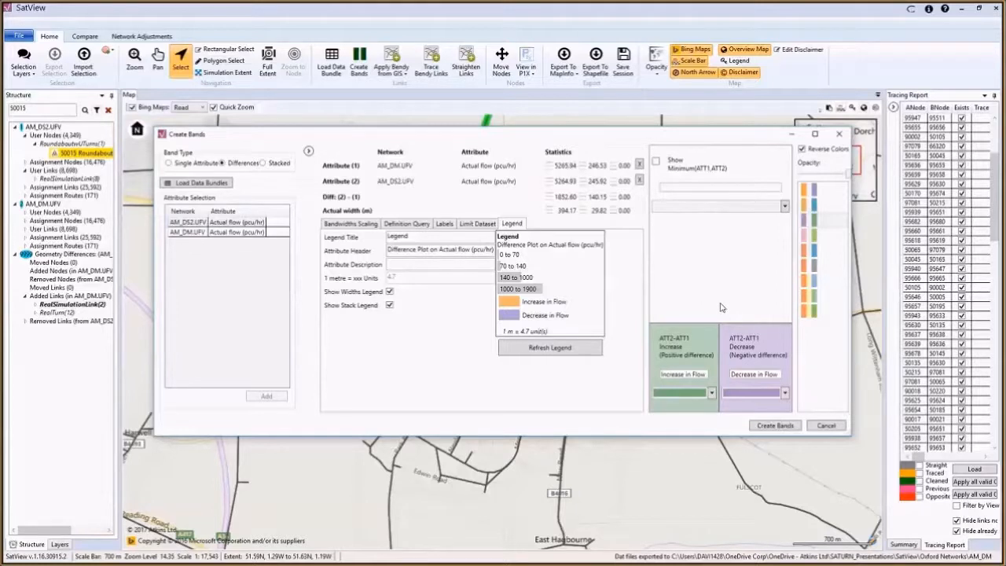
left_click(775, 426)
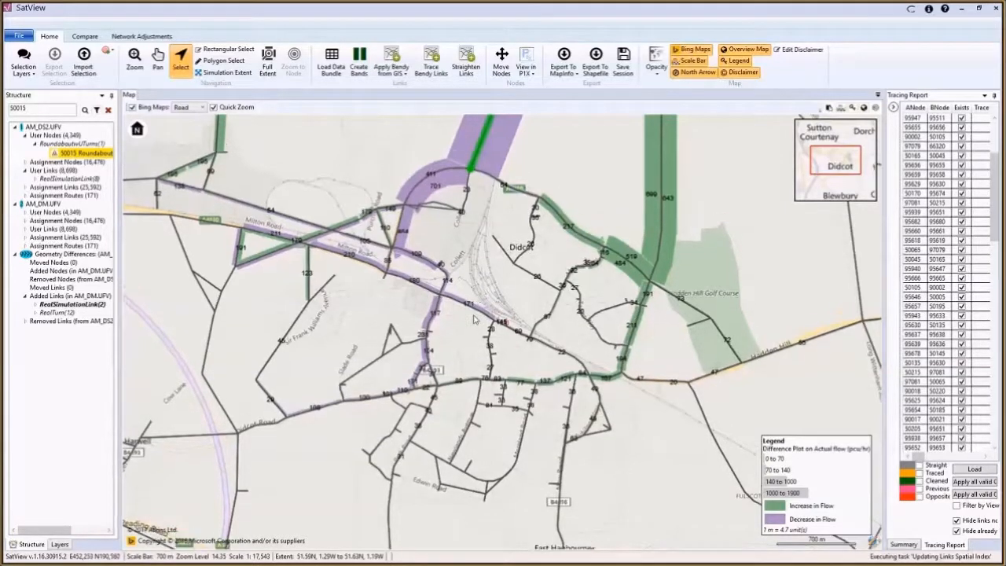
- Hide the Links In Primary Only and Links In Secondary Only layers and refresh the map
left_click(66, 542)
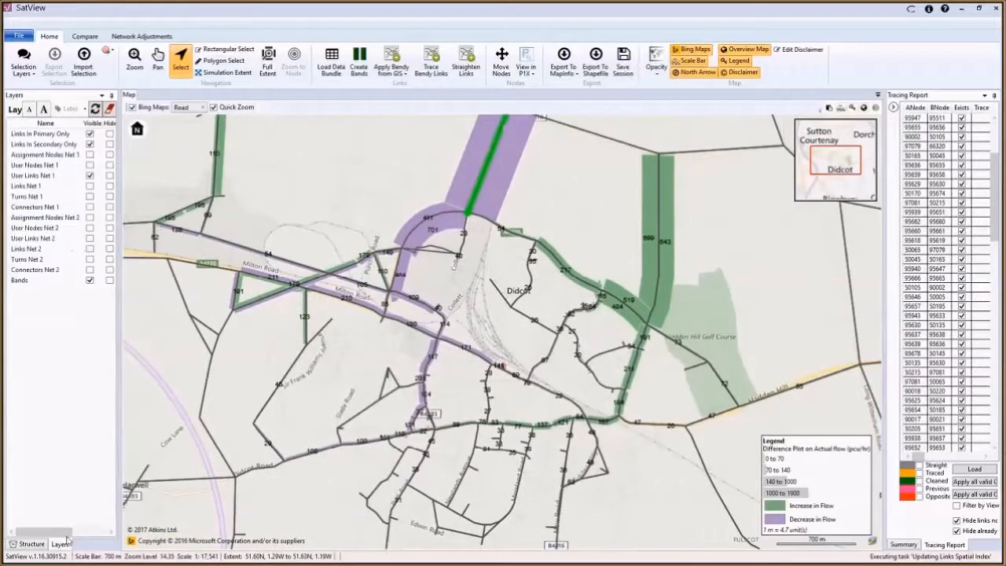
left_click(89, 134)
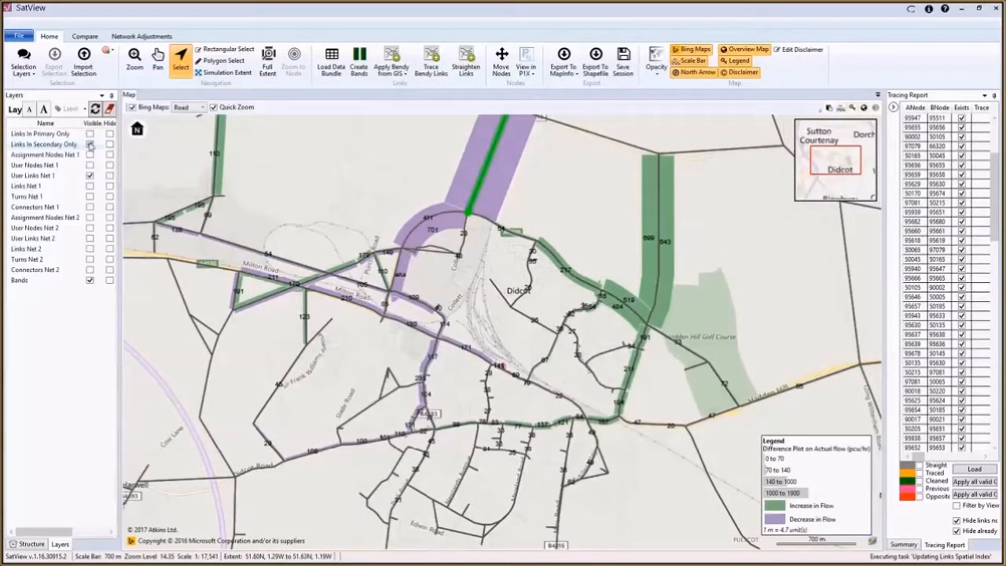
left_click(90, 144)
left_click(95, 110)
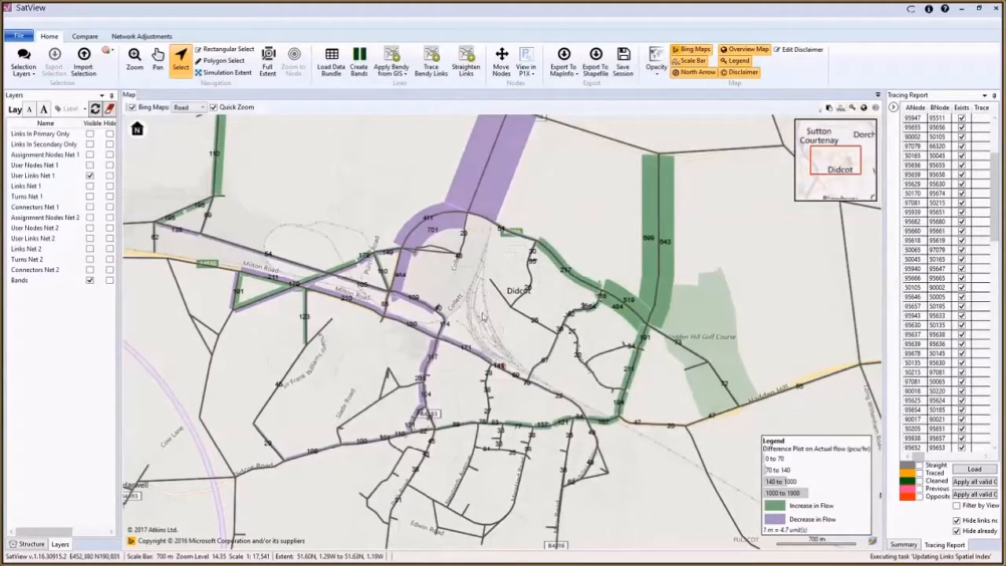
- Hide the labels of the Bands layer and hide the User Links Net 1 layer, refreshing the map for each change
left_click_drag(492, 309, 484, 344)
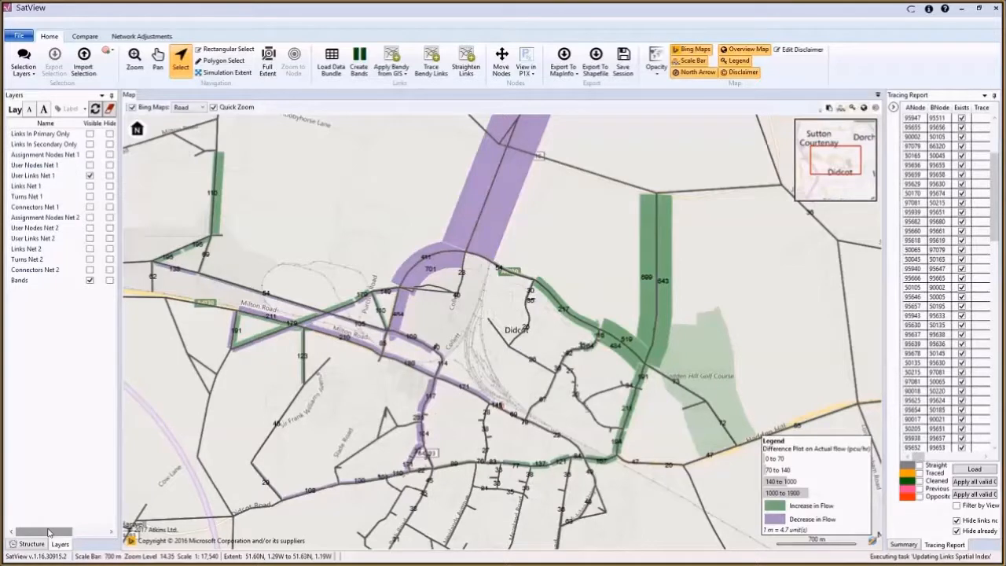
left_click_drag(48, 533, 55, 534)
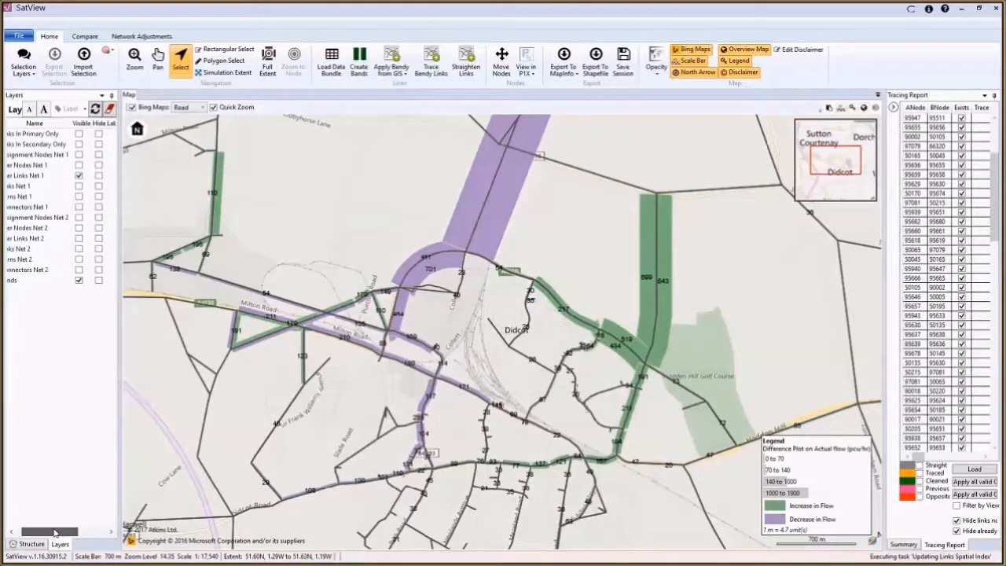
left_click_drag(56, 533, 73, 533)
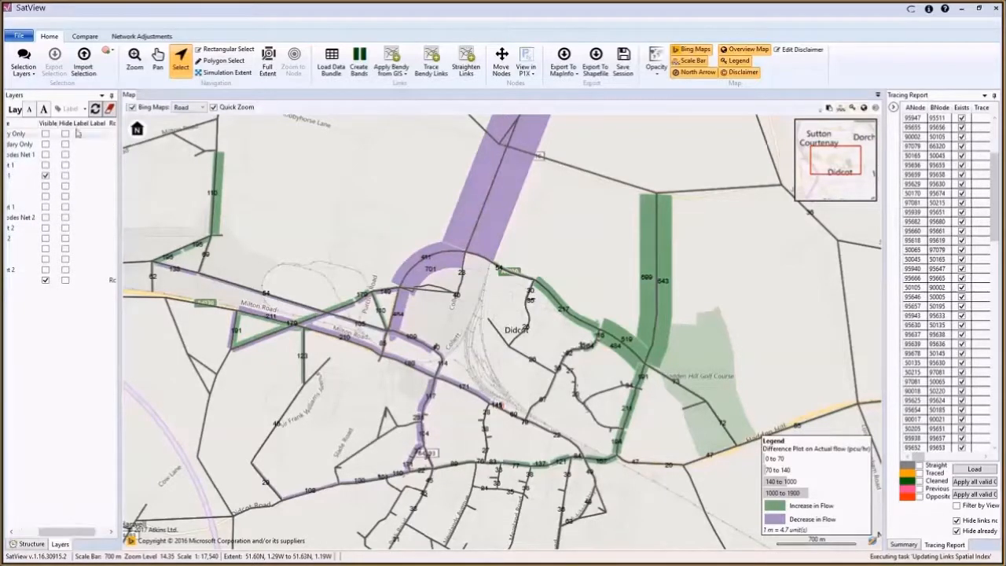
left_click(66, 280)
left_click(95, 110)
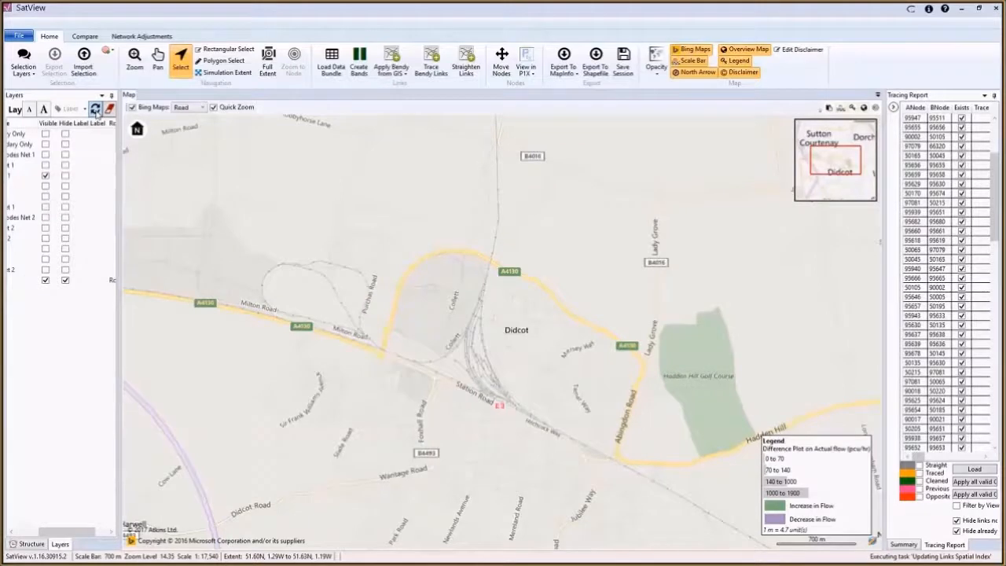
left_click(45, 176)
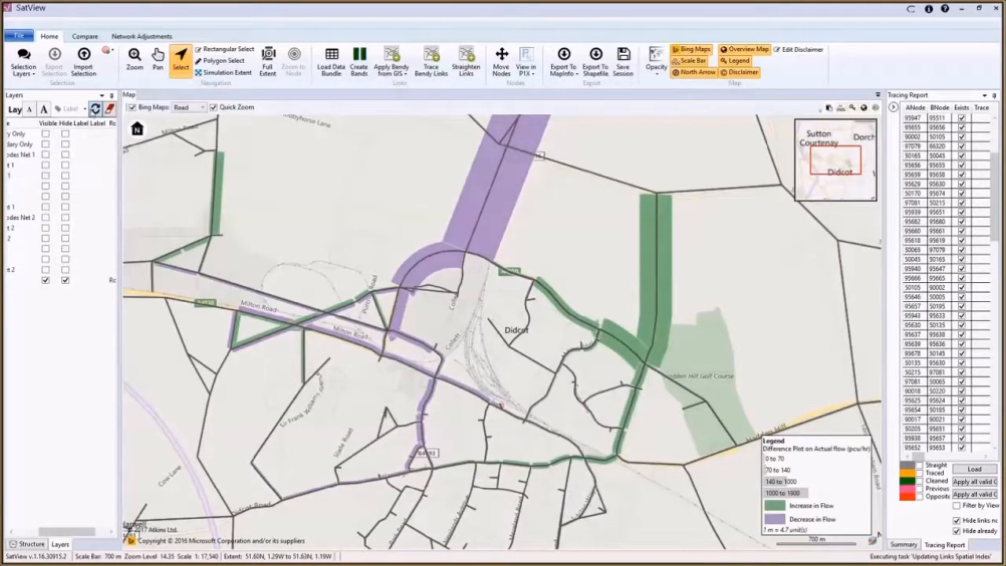
left_click(95, 109)
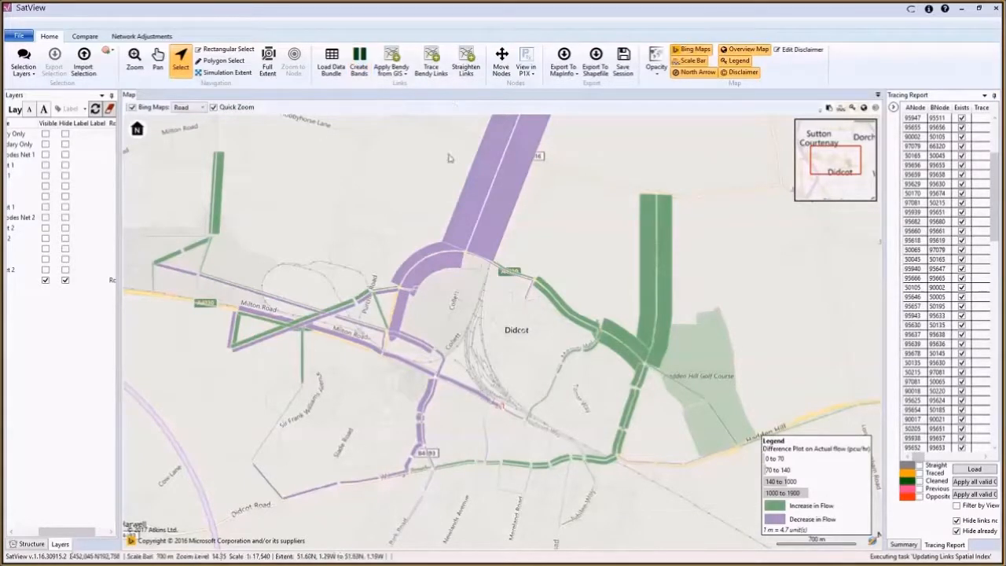
- Toggle the map disclaimer off and on, and open its copyright text for editing without keeping any change
left_click(747, 77)
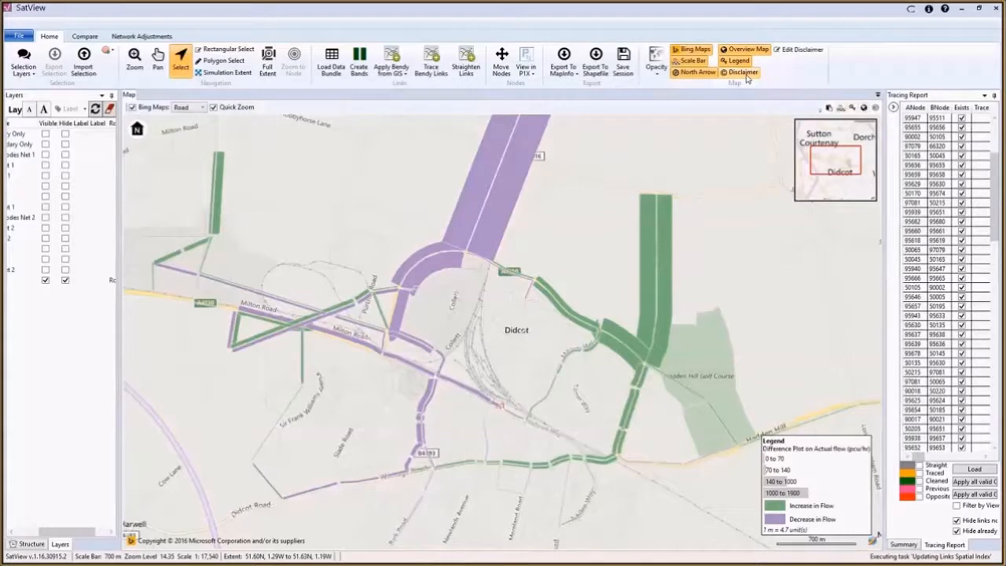
left_click(747, 76)
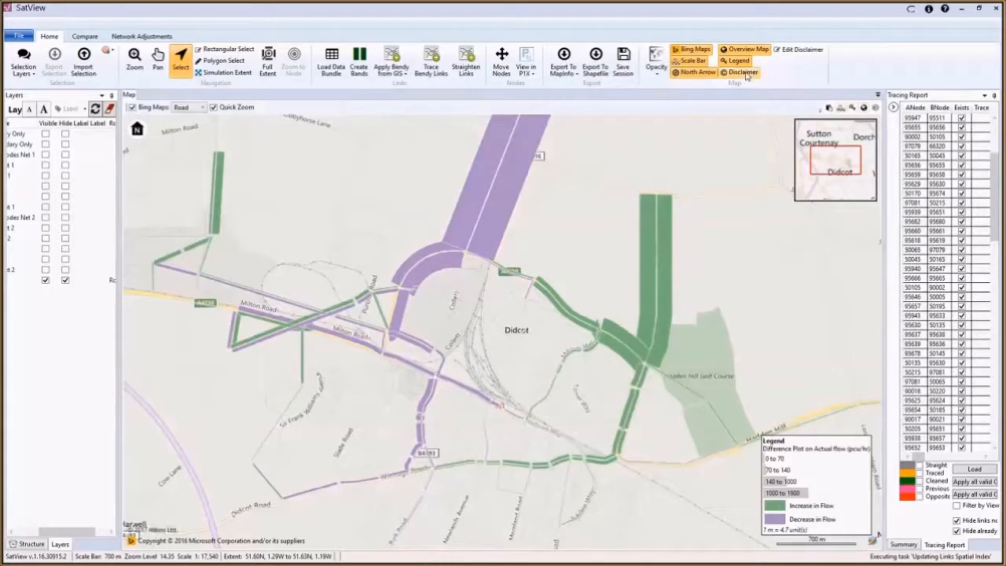
left_click(796, 52)
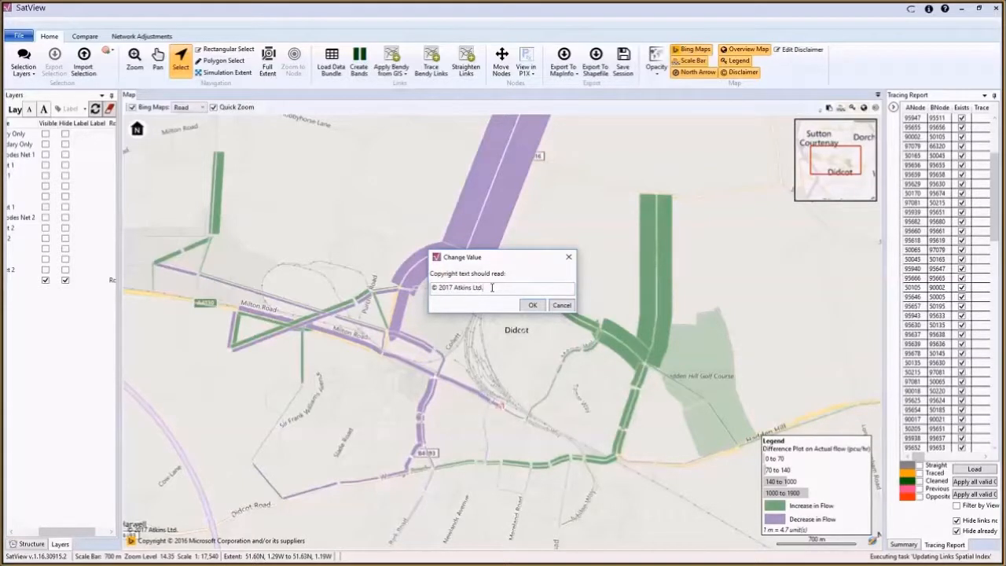
key("BackSpace")
left_click(562, 305)
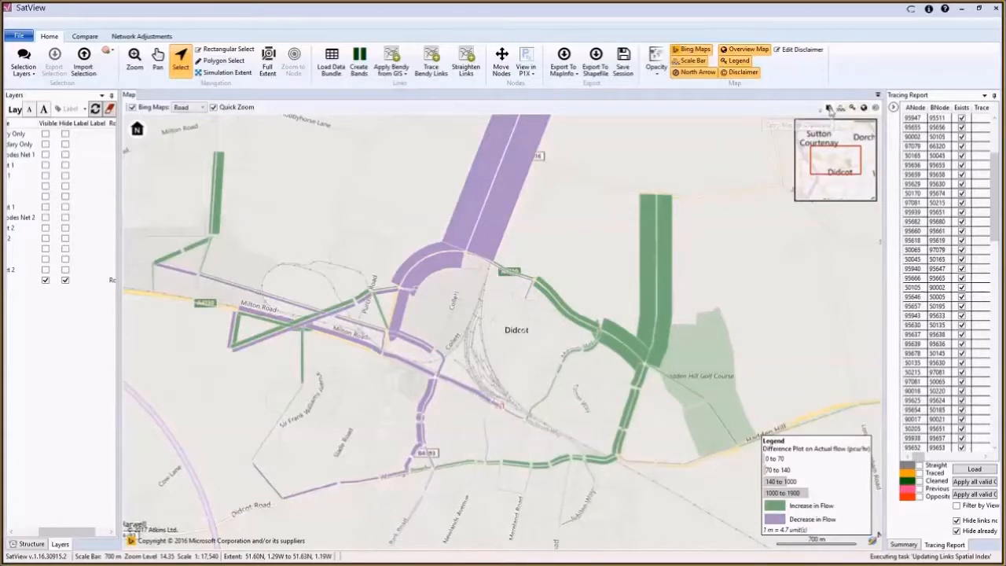
- Switch to Paint and paste the copied map image onto the blank canvas
key("super+Tab")
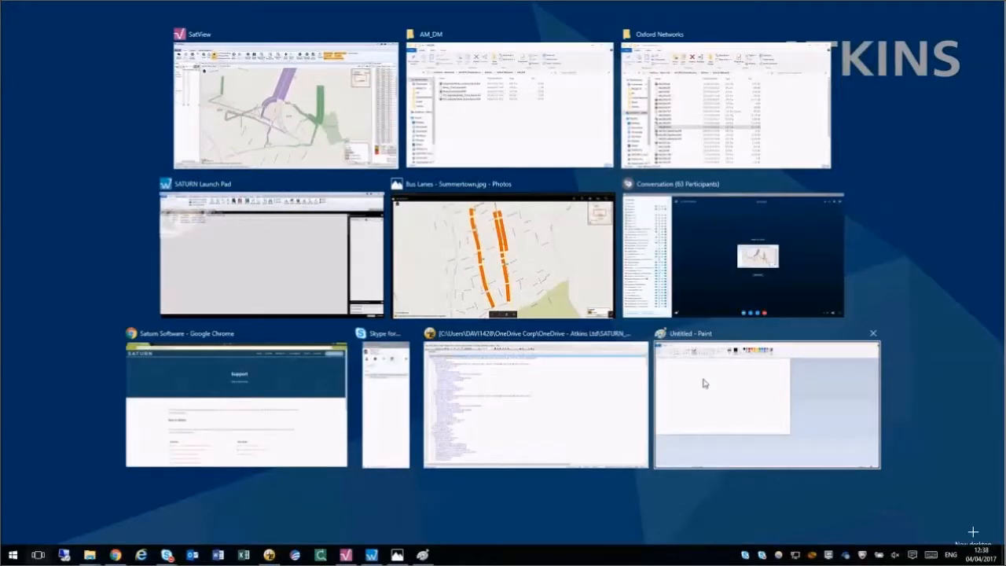
left_click(704, 382)
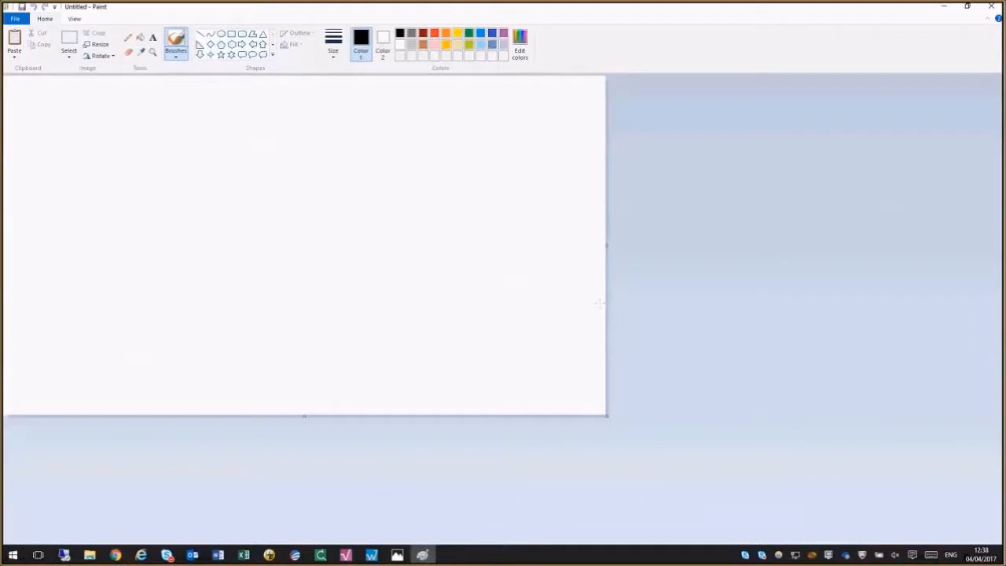
key("ctrl+v")
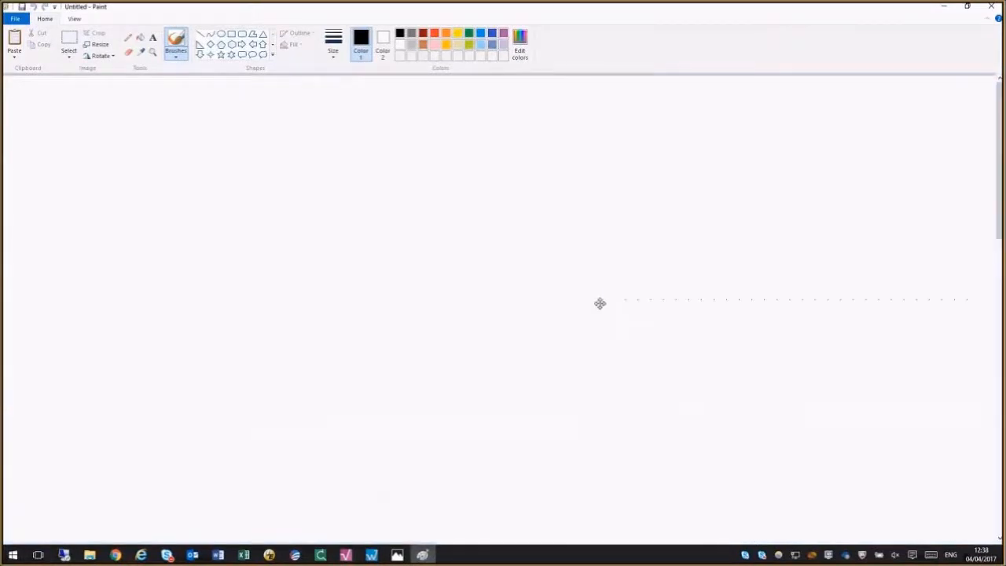
scroll(538, 291, "down", 3)
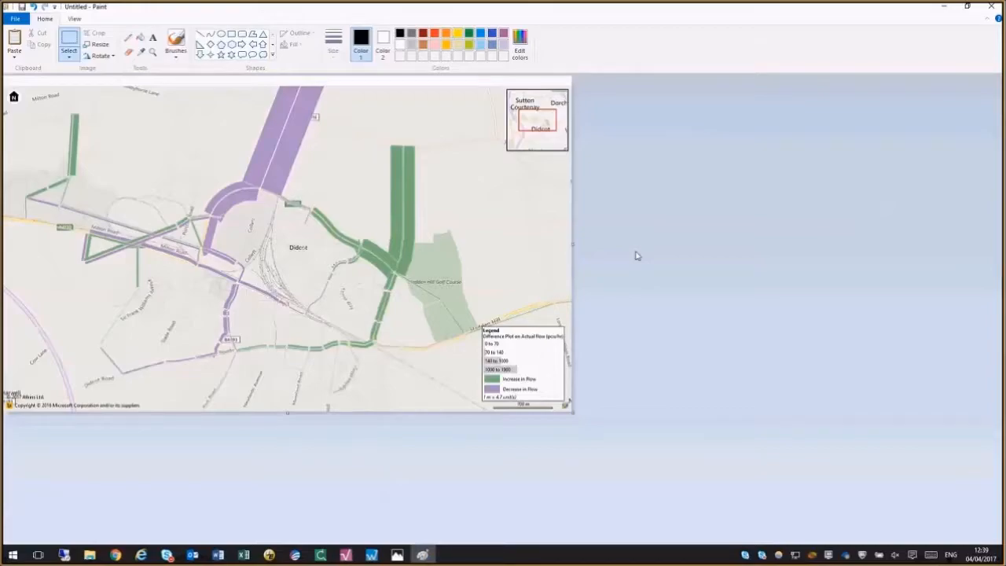
- Switch to Photos and look through the example map images, from the Summertown bus lanes to the Milton Interchange V/C plot
key("super+Tab")
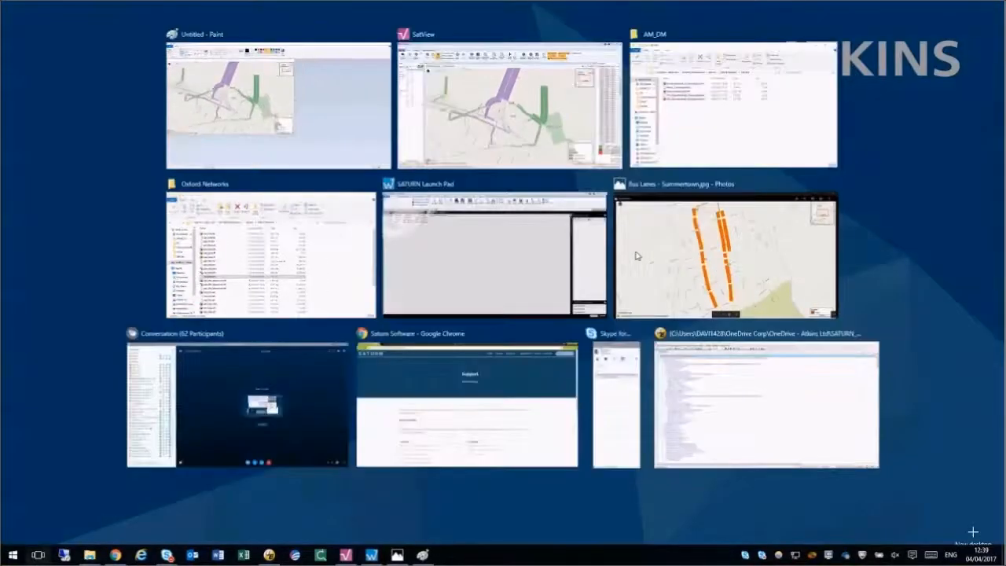
left_click(637, 256)
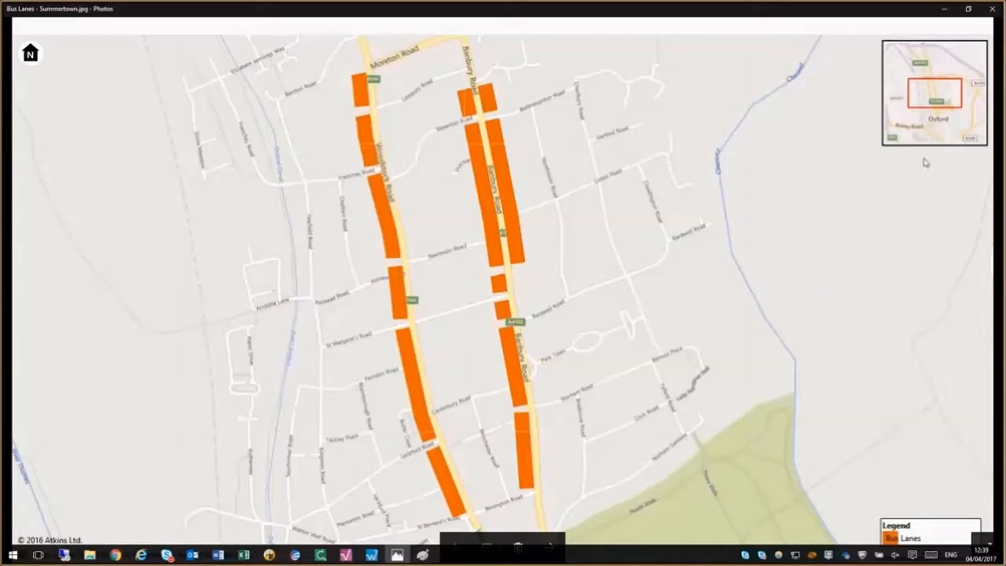
key("Right")
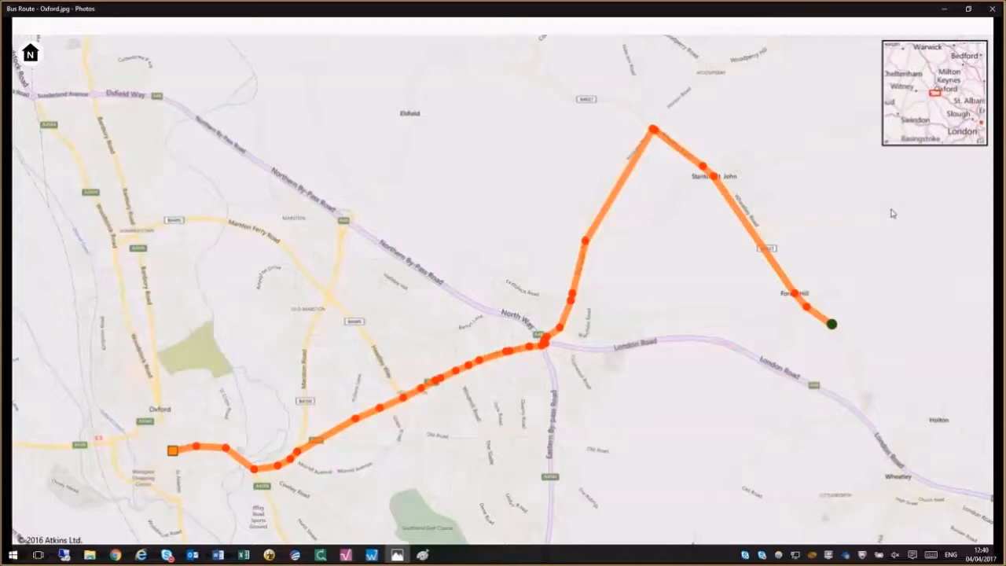
key("Right")
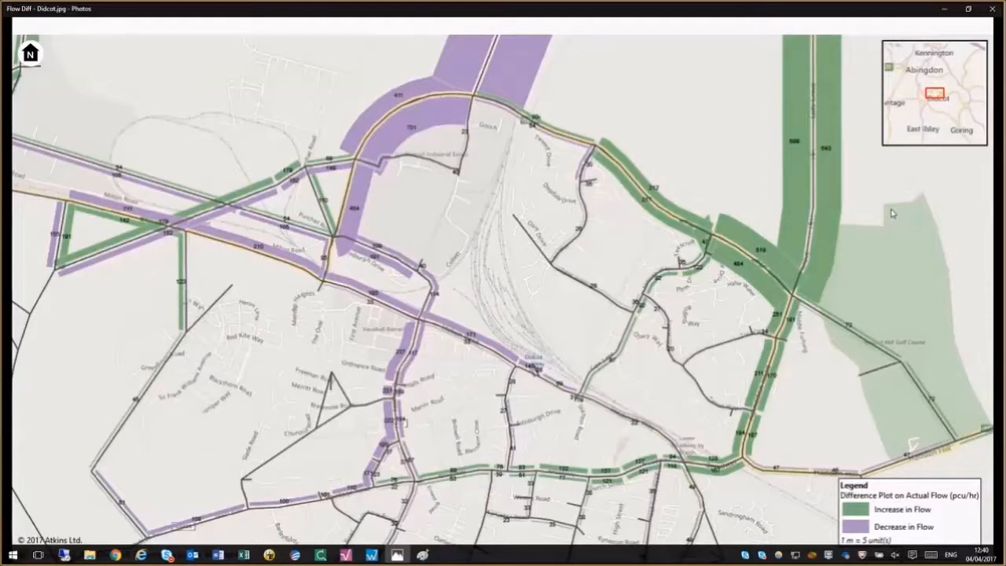
key("Right")
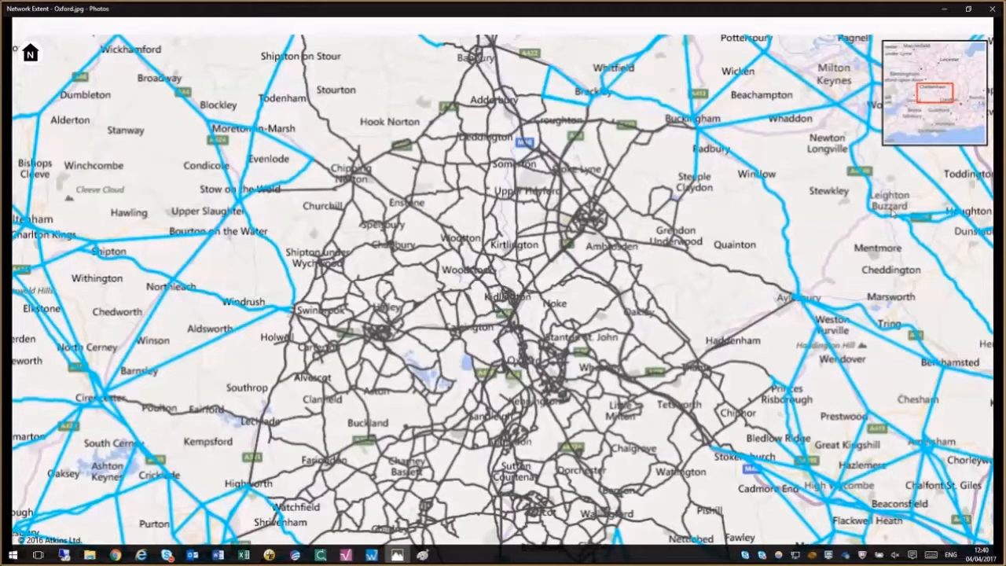
key("Right")
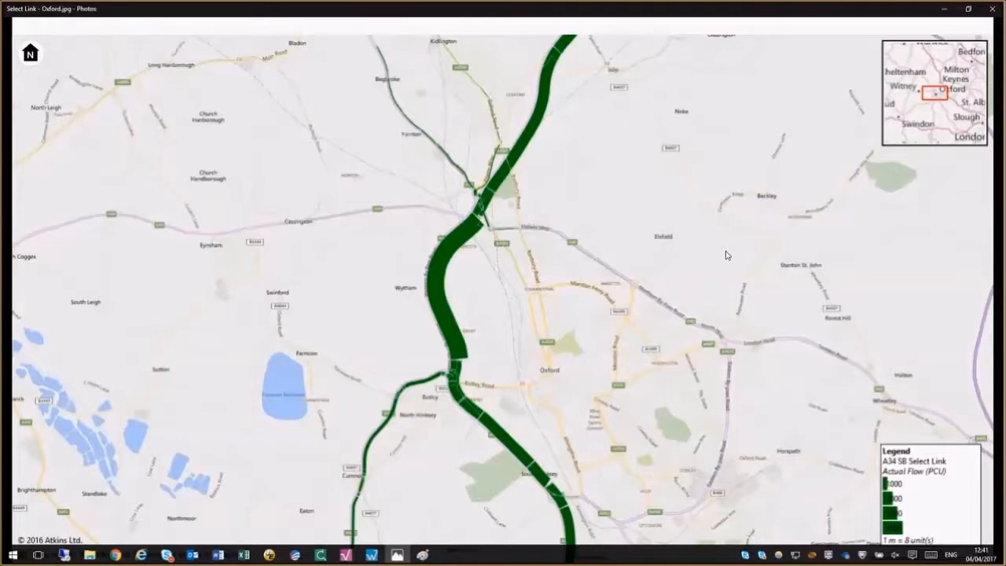
key("Right")
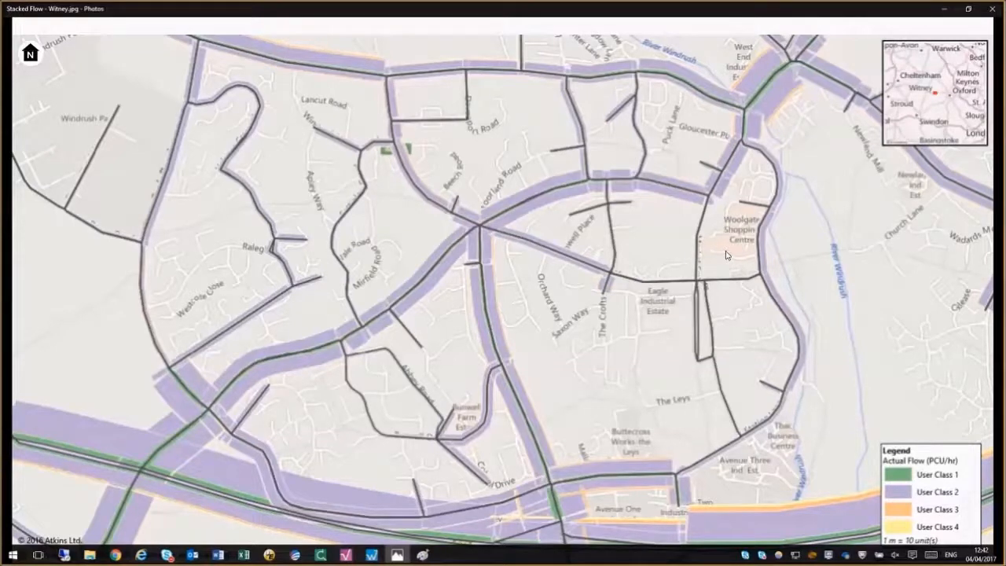
key("Right")
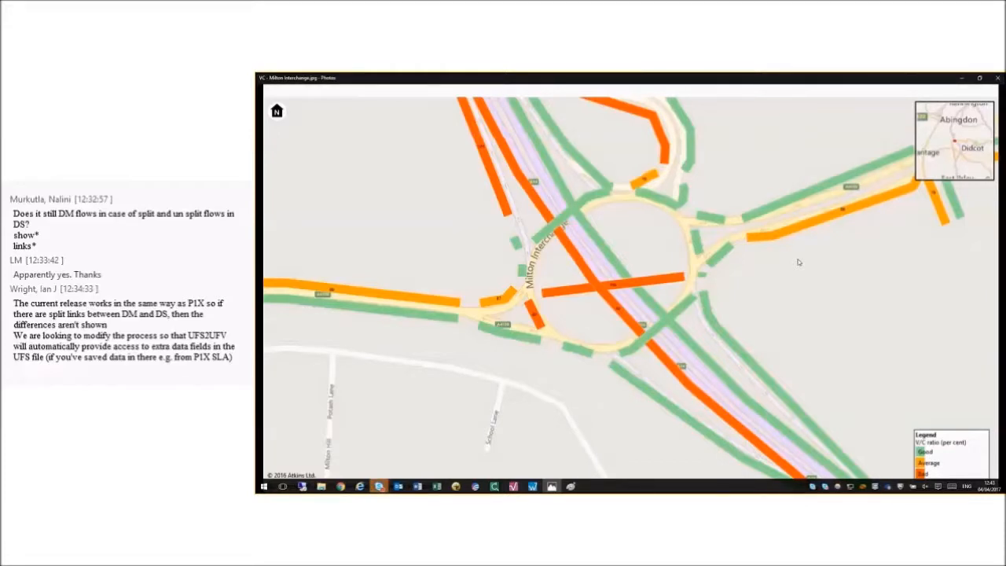
- Switch to SatView and start saving the session with the existing Session.xml chosen as the file, leaving without saving
key("super+Tab")
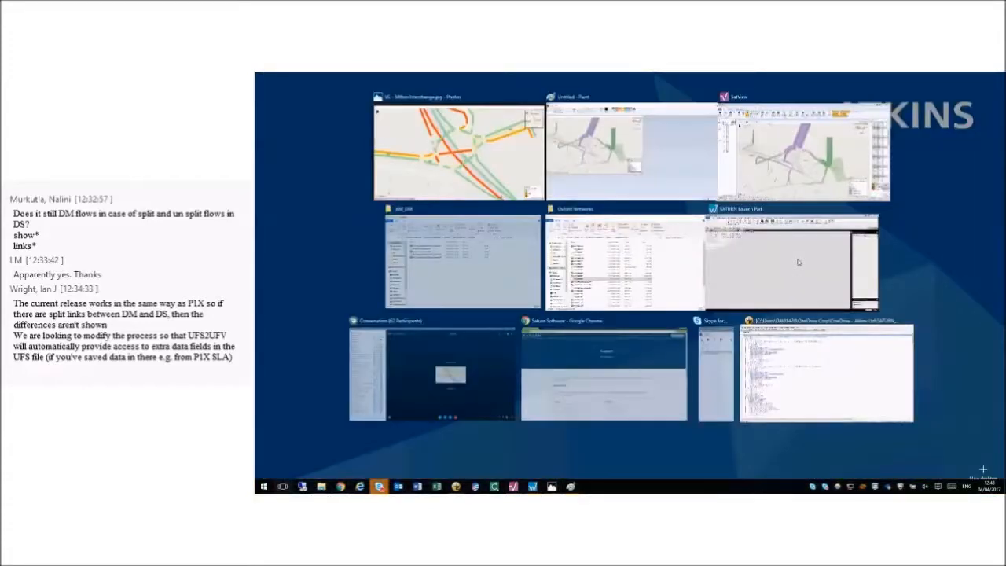
left_click(789, 188)
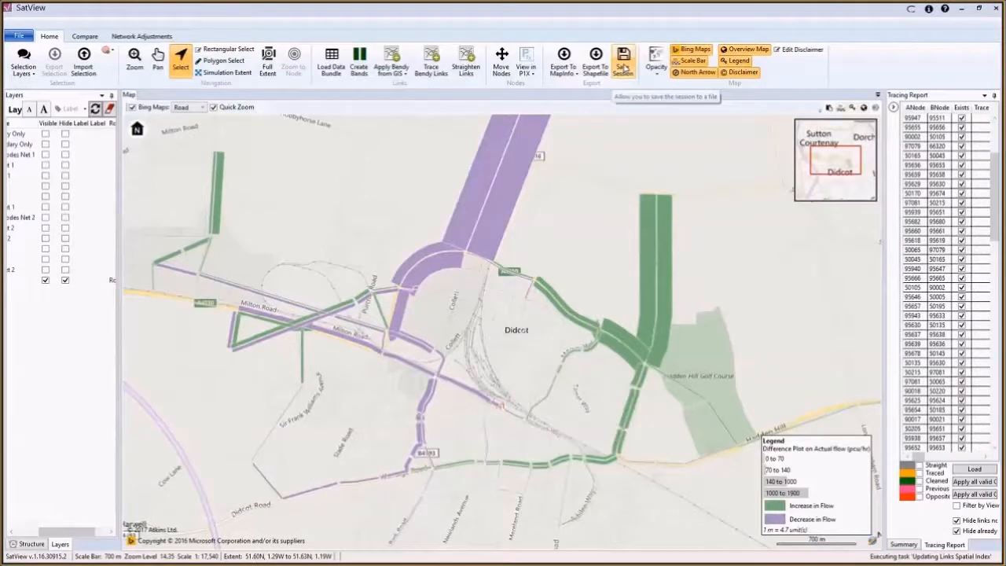
left_click(624, 69)
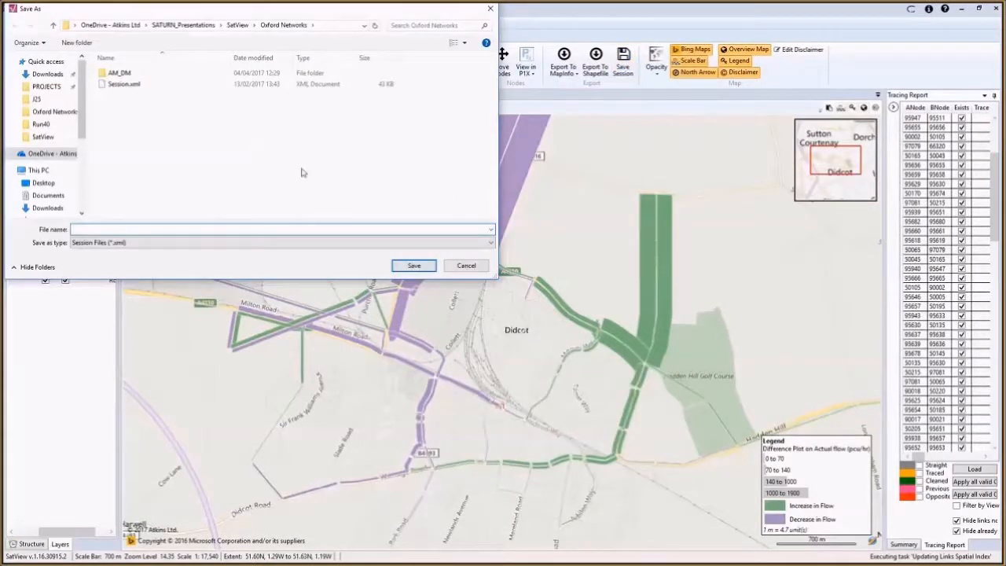
left_click(179, 88)
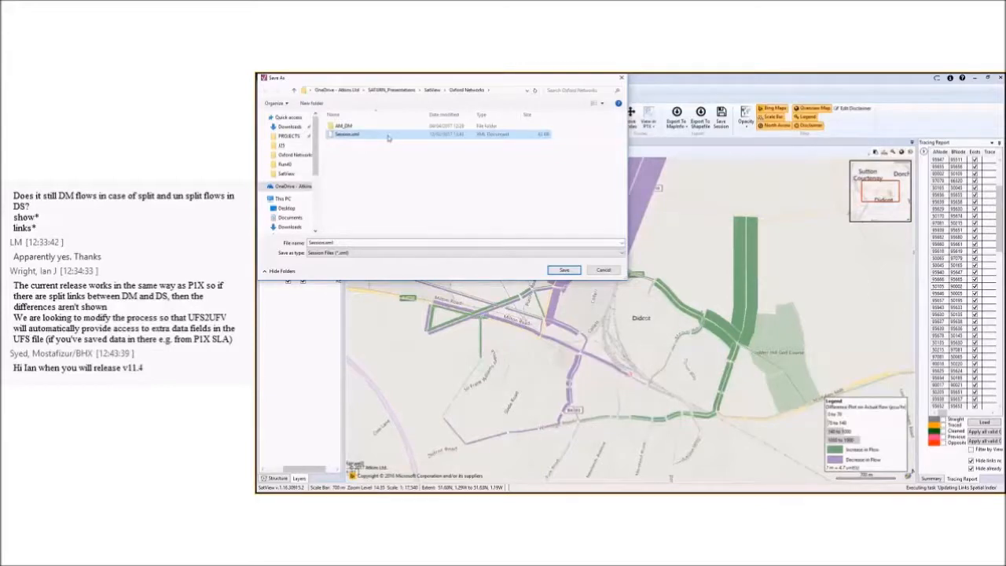
left_click(603, 269)
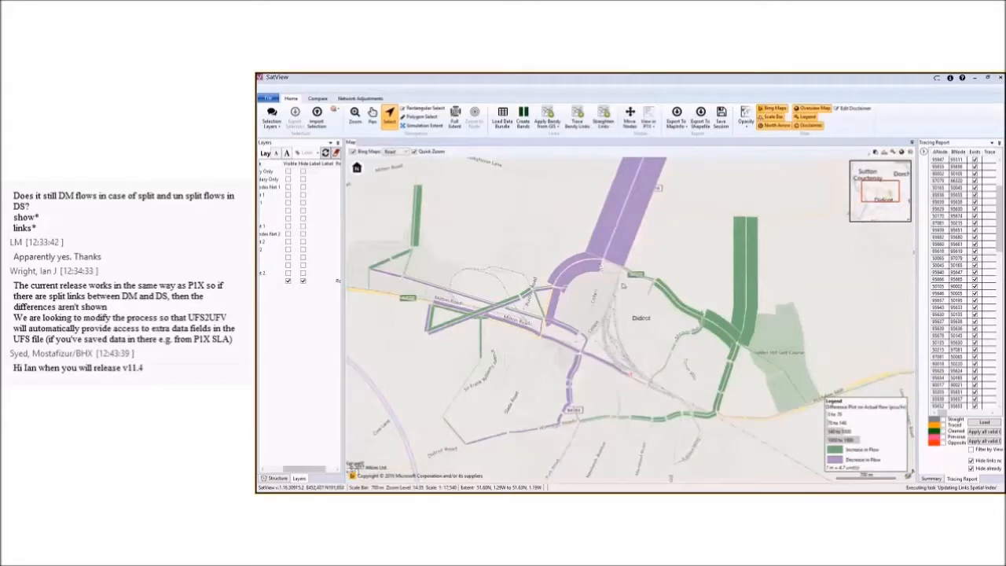
- Switch to UltraEdit and change both networks' file paths and aliases in Session.xml to PM_DM.UFV and PM_DS2.UFV
key("super+Tab")
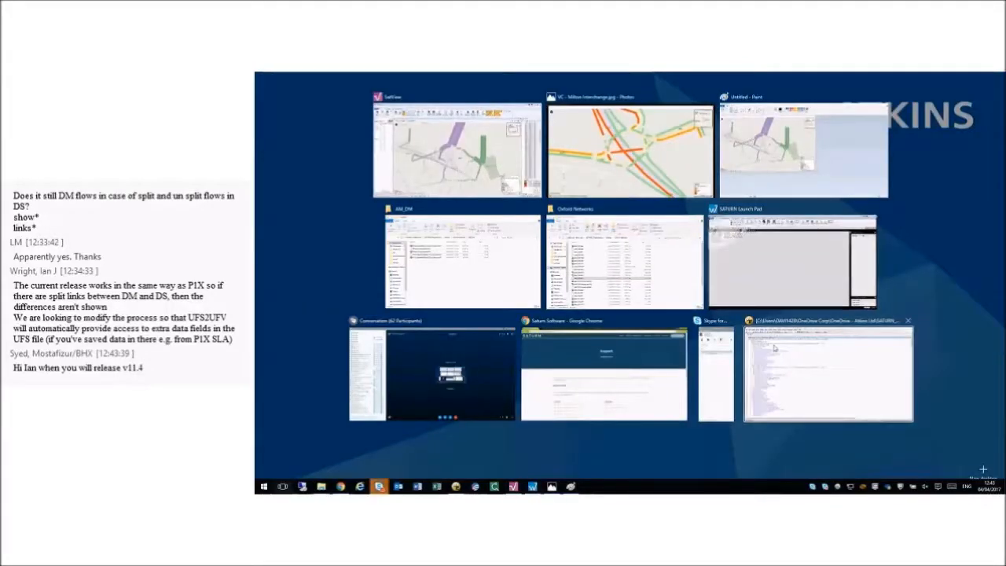
left_click(775, 349)
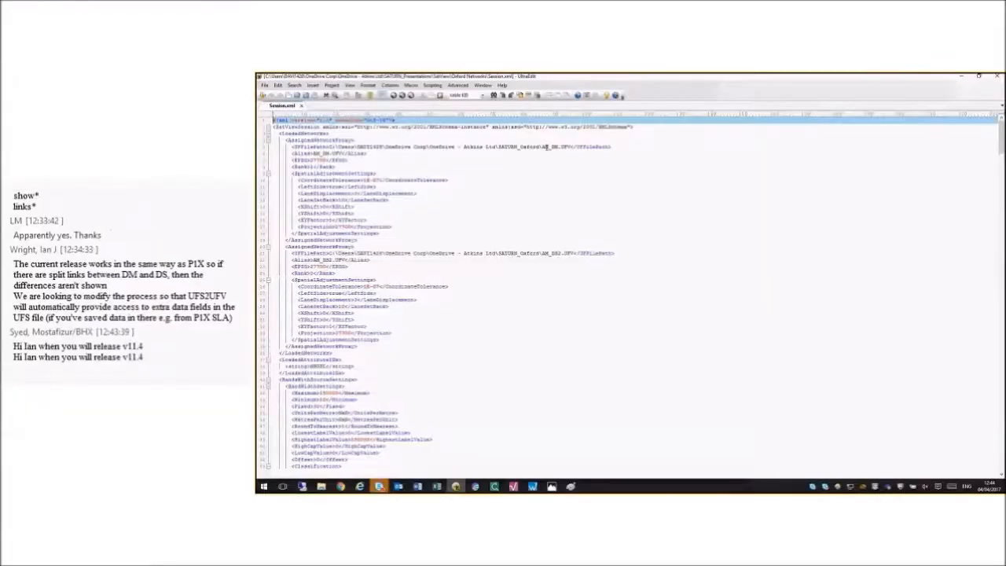
left_click(545, 147)
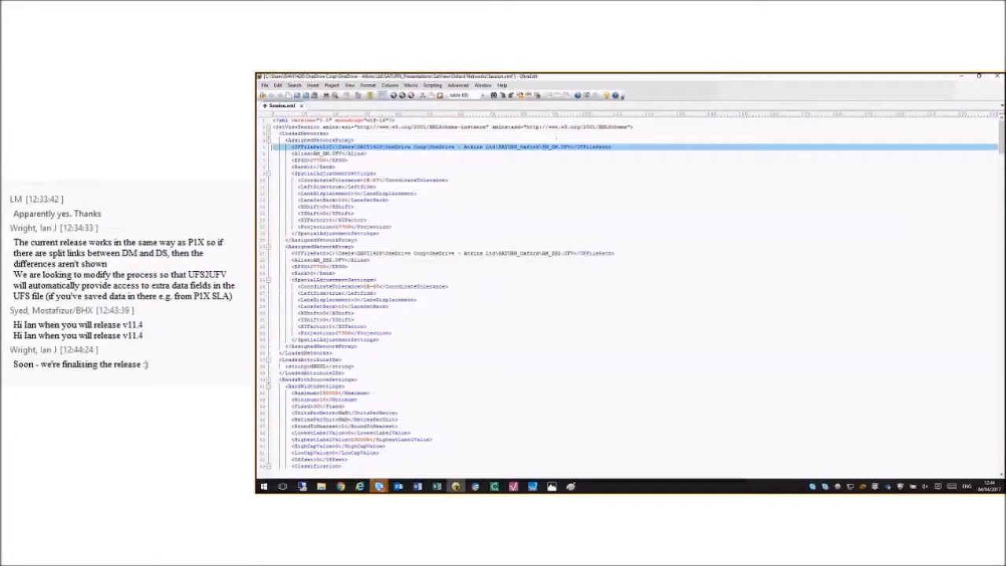
left_click(316, 154)
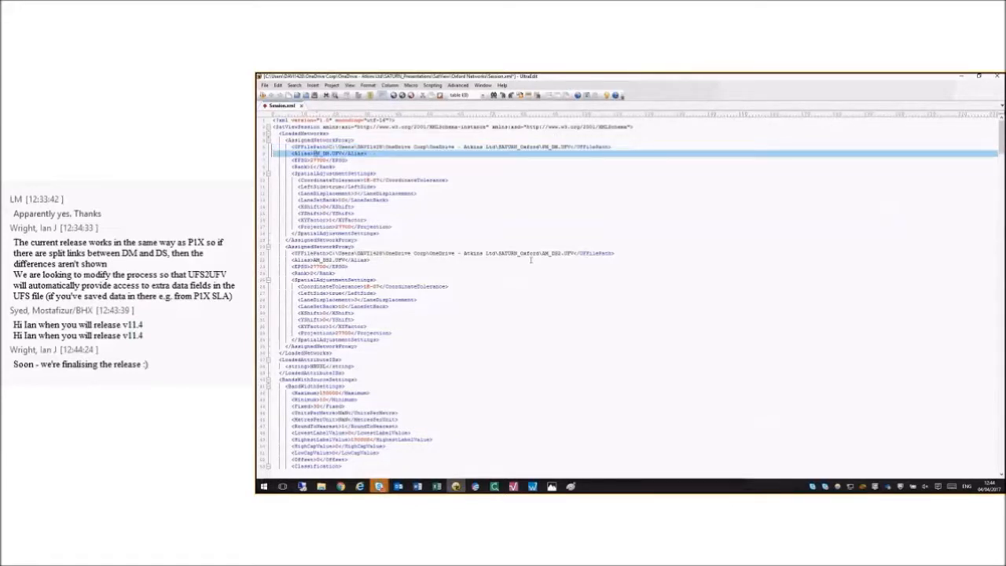
left_click(545, 253)
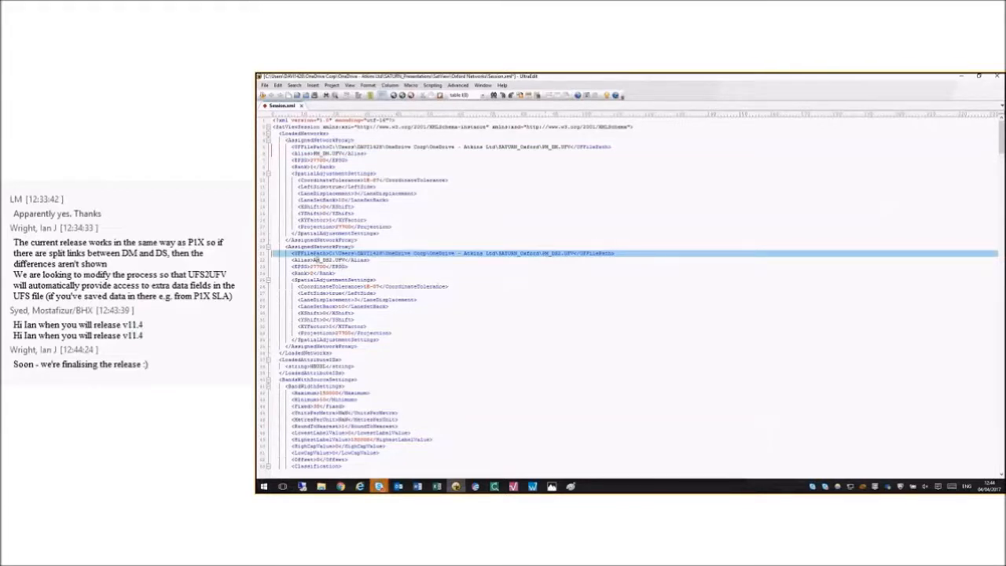
left_click(314, 259)
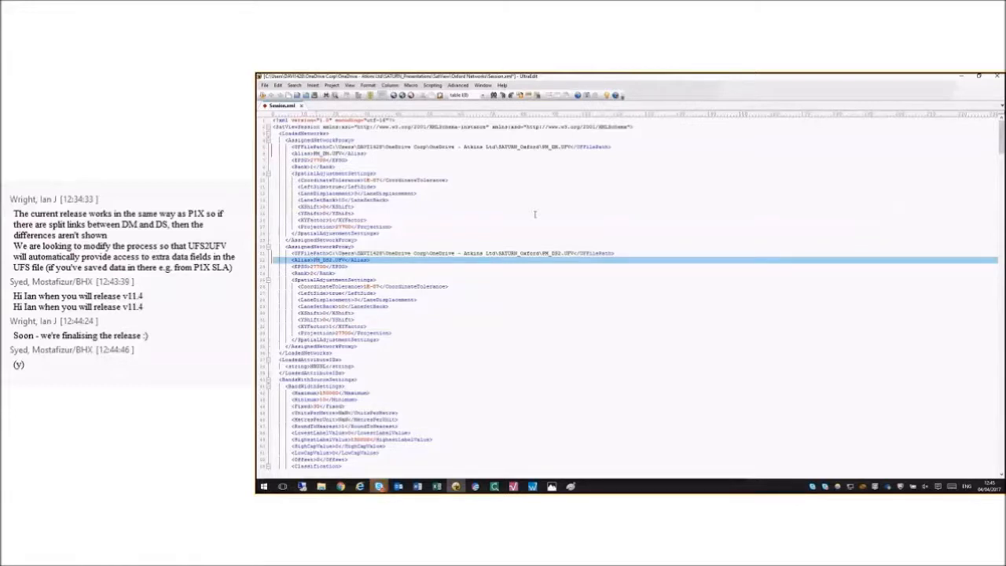
- Switch to SatView and look through the help contents for Working with SatView and SatView Interface, and the available help and feedback options
key("super+Tab")
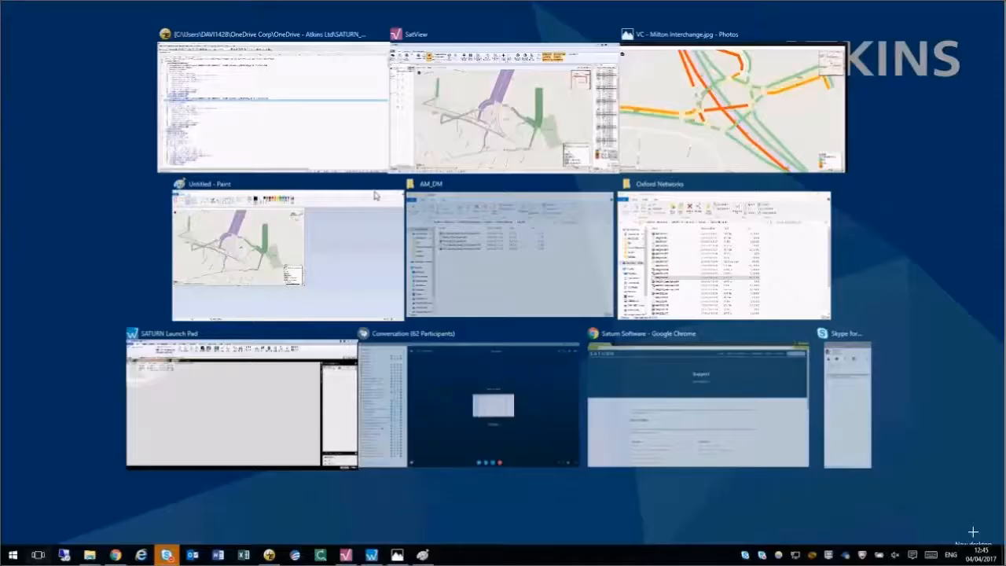
left_click(487, 122)
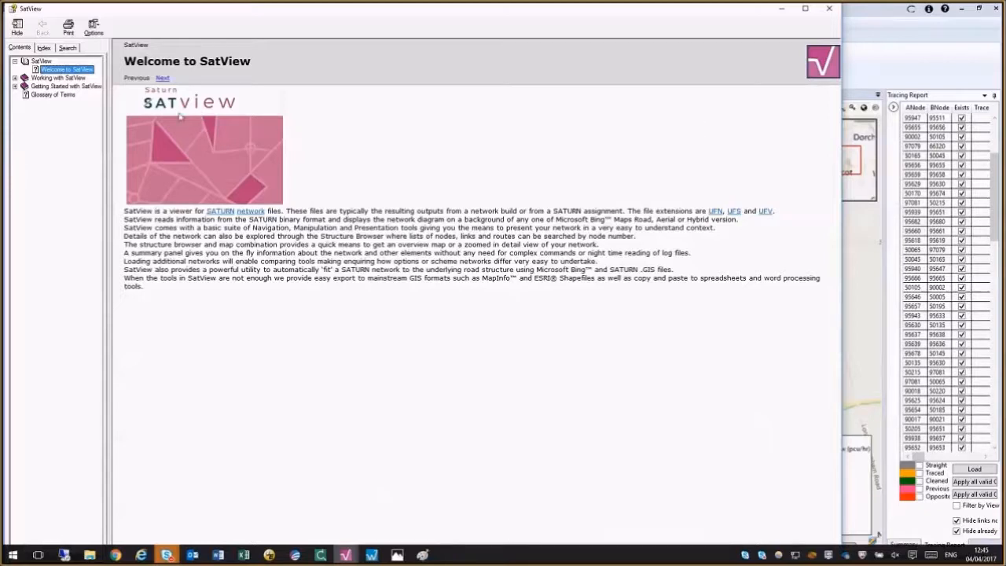
left_click(14, 79)
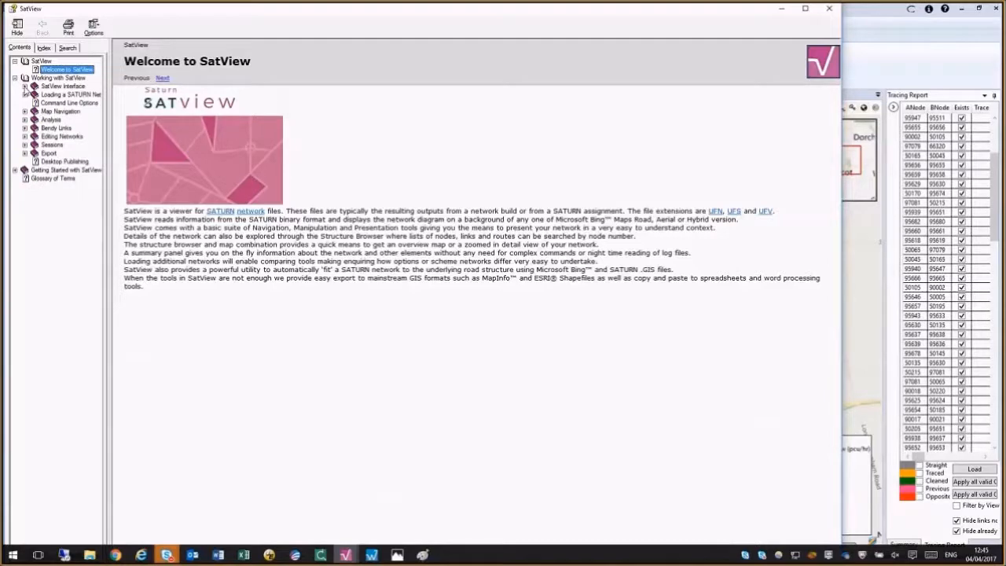
left_click(24, 86)
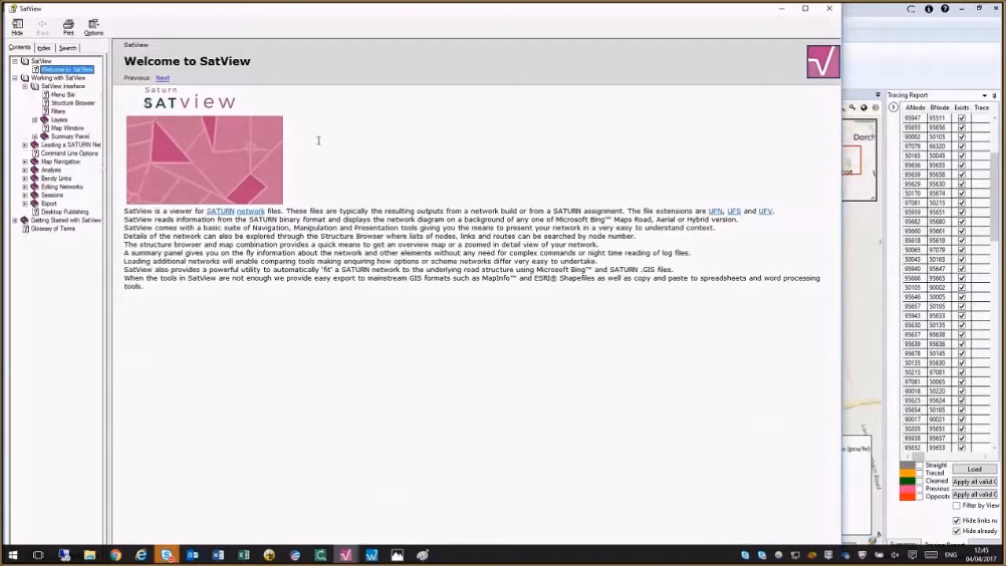
left_click(828, 14)
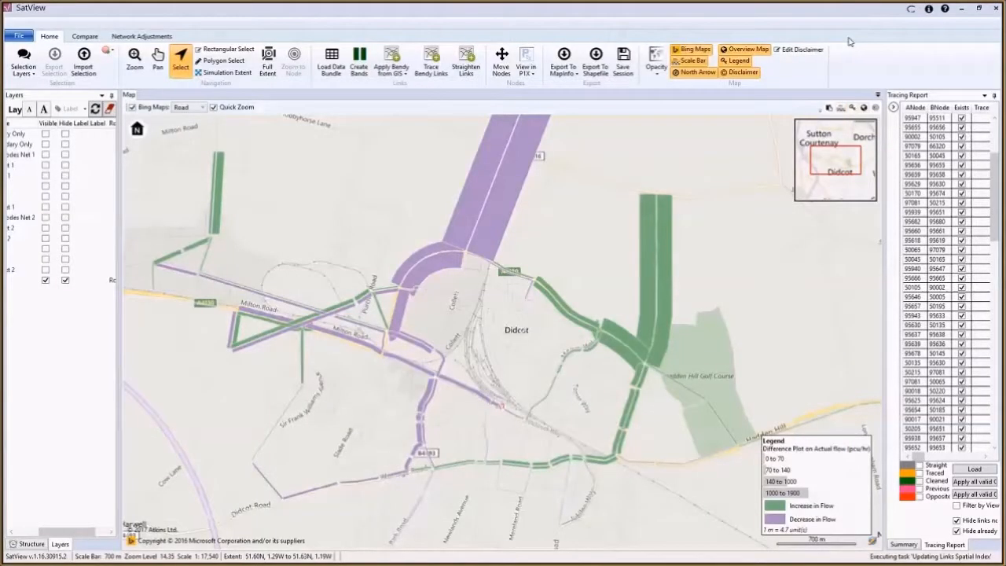
left_click(911, 11)
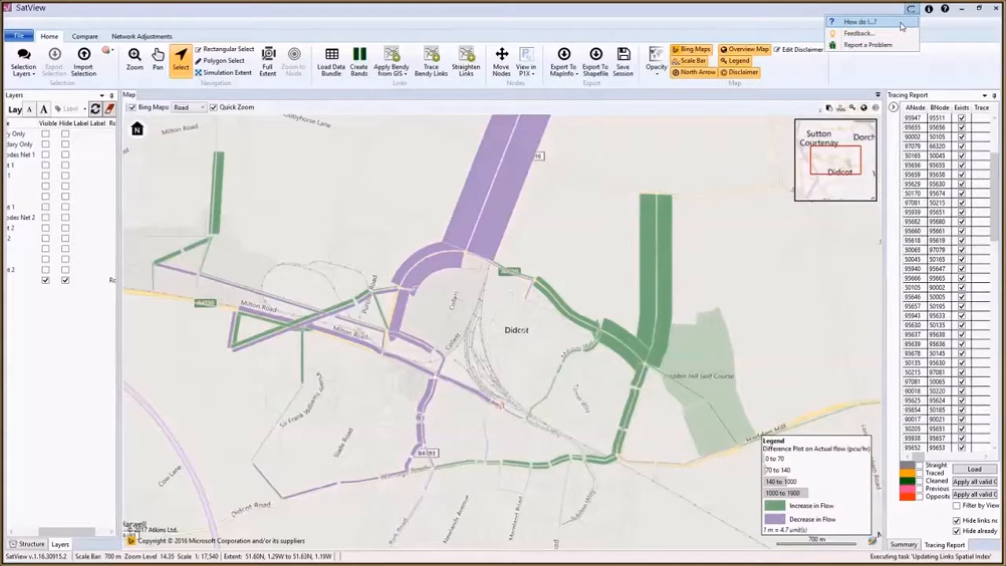
left_click(932, 34)
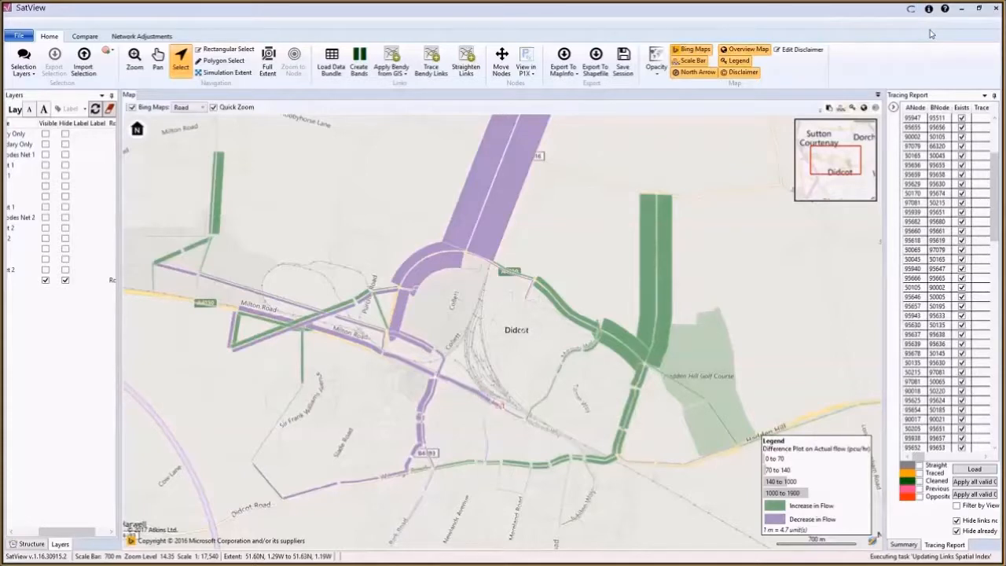
- Switch to Chrome, look through the How to Videos on the SATURN support page, and briefly play Session 3a - Introducing Bands
key("super+Tab")
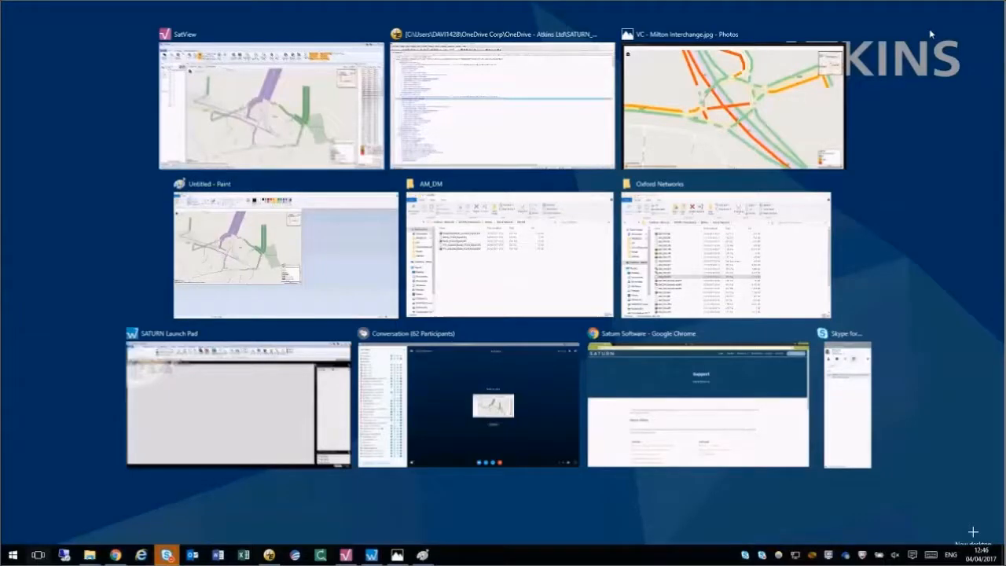
left_click(680, 370)
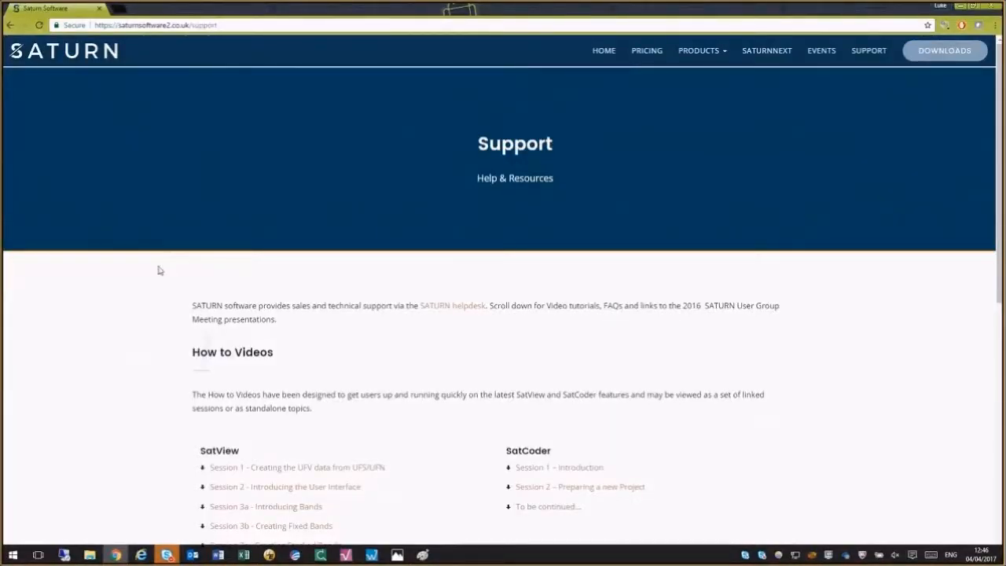
scroll(140, 279, "down", 2)
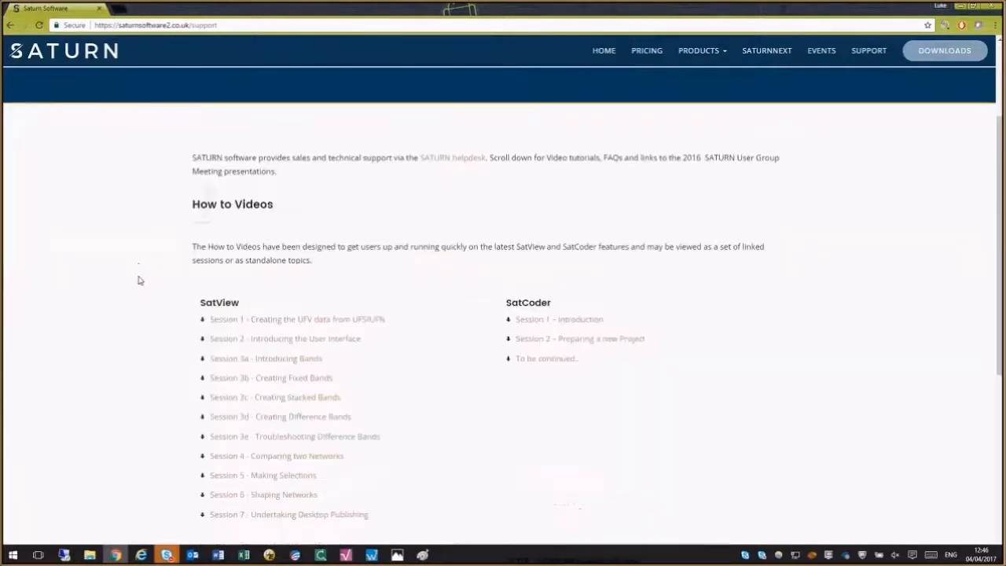
scroll(140, 280, "down", 1)
scroll(139, 280, "down", 1)
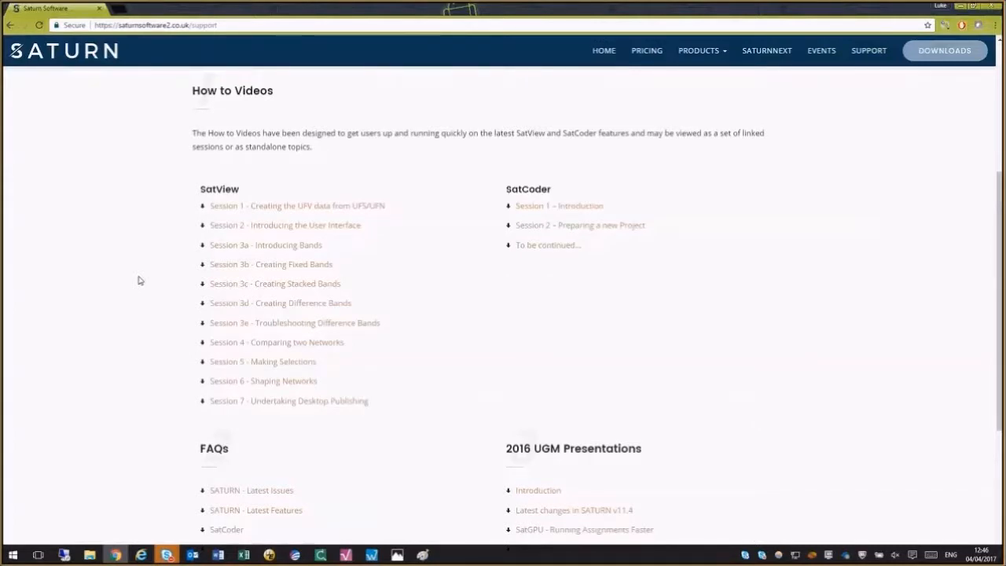
left_click(247, 250)
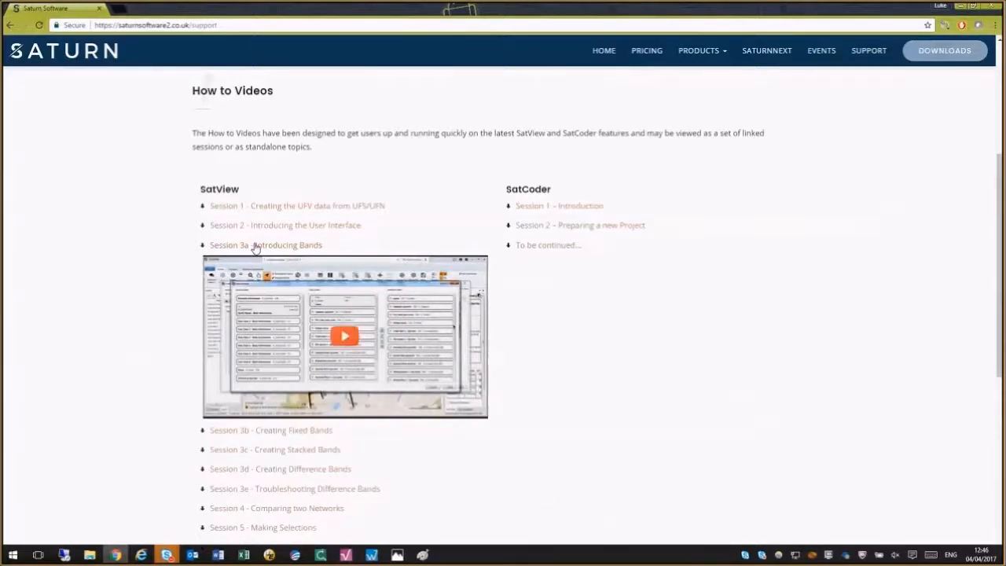
left_click(343, 338)
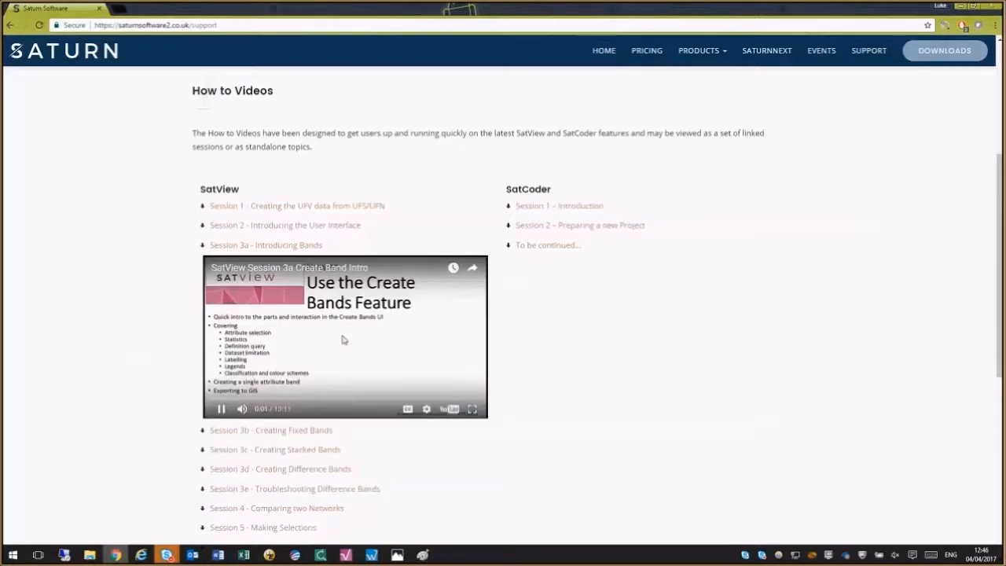
left_click(223, 412)
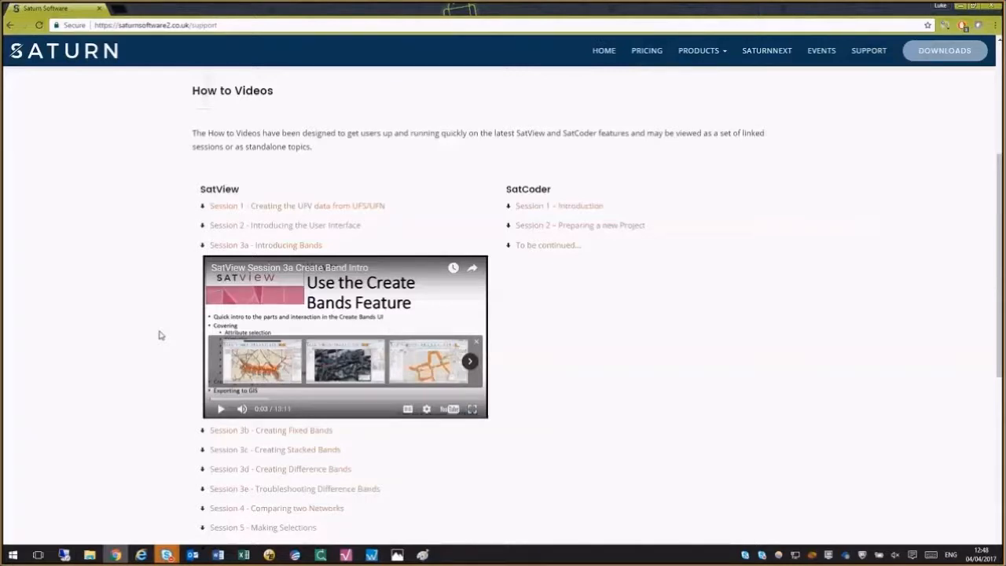
- Switch to SatView, start creating bands of the Stacked type, and load all data fields of the Flows bundle
key("super+Tab")
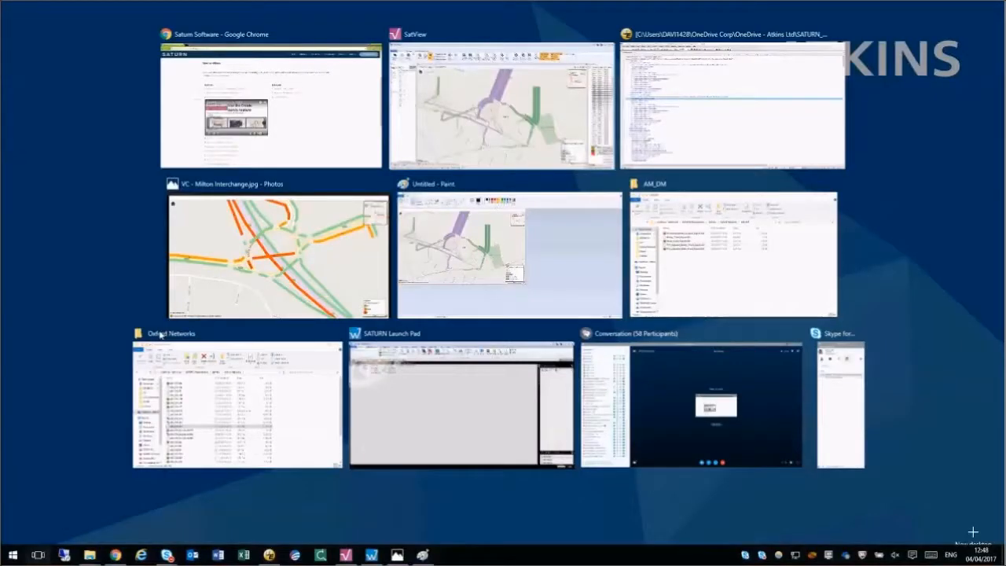
left_click(418, 129)
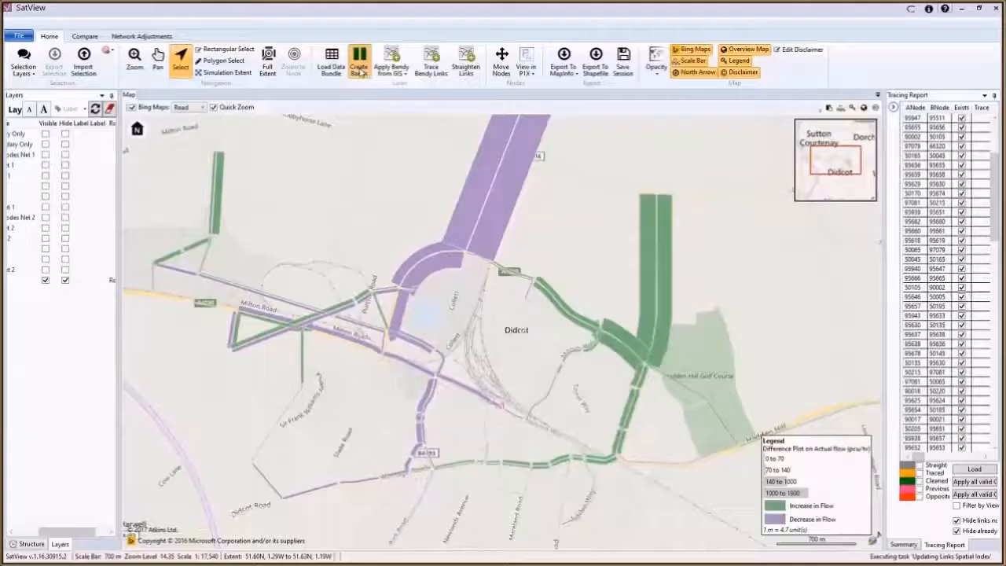
left_click(360, 67)
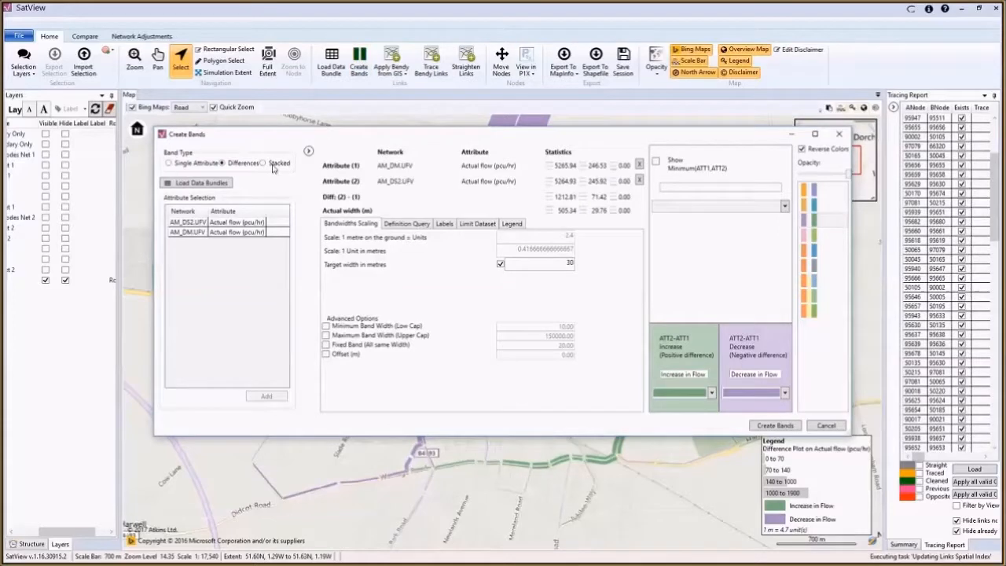
left_click(273, 167)
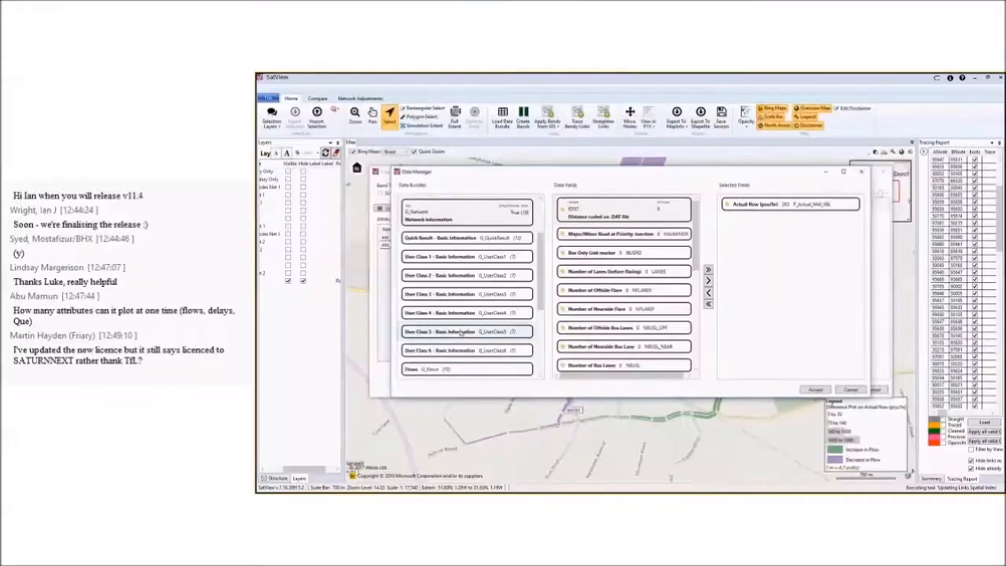
scroll(458, 369, "down", 1)
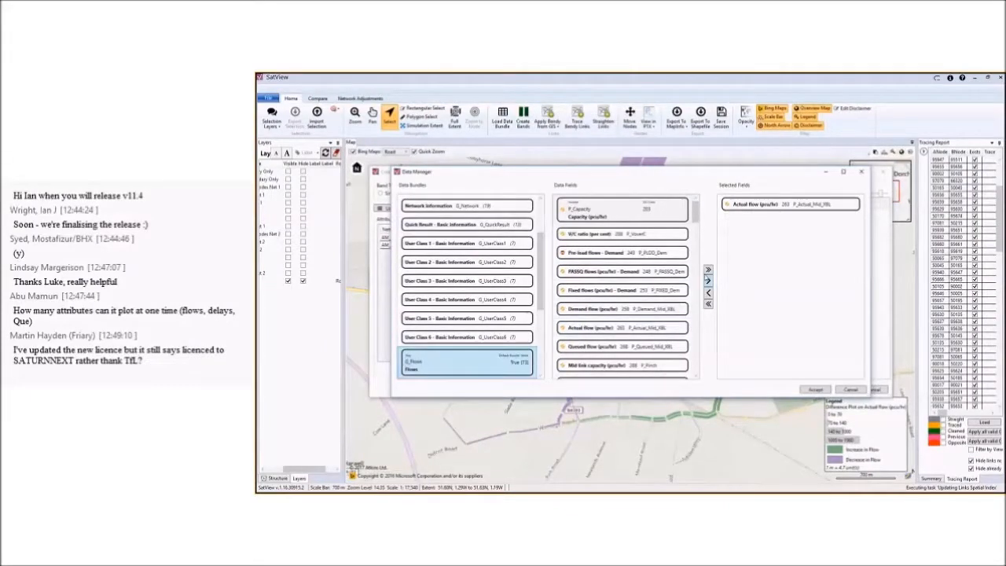
left_click(707, 269)
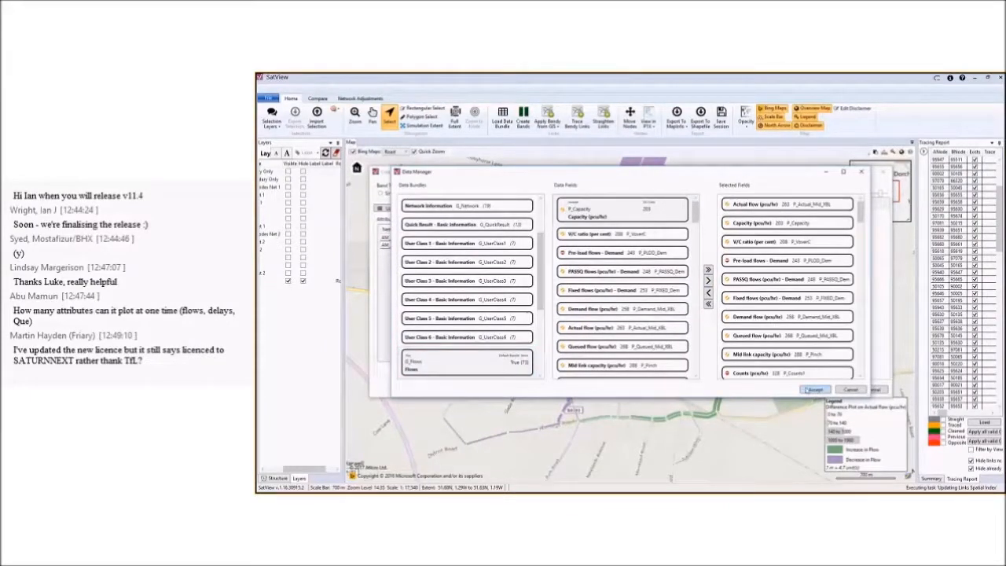
left_click(813, 391)
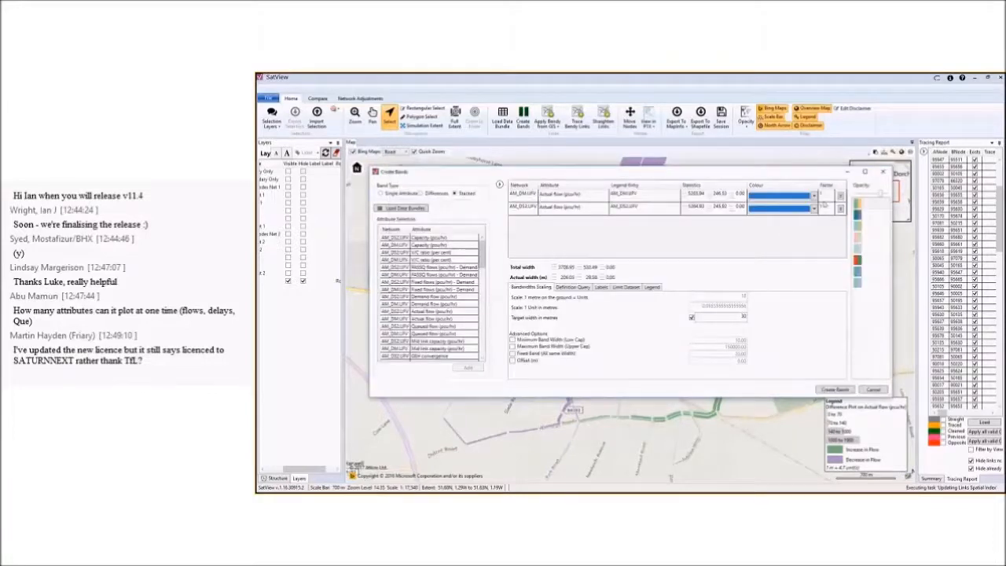
- Remove both Actual flow attributes from the stack and leave band creation without creating any bands
left_click(841, 198)
left_click(842, 197)
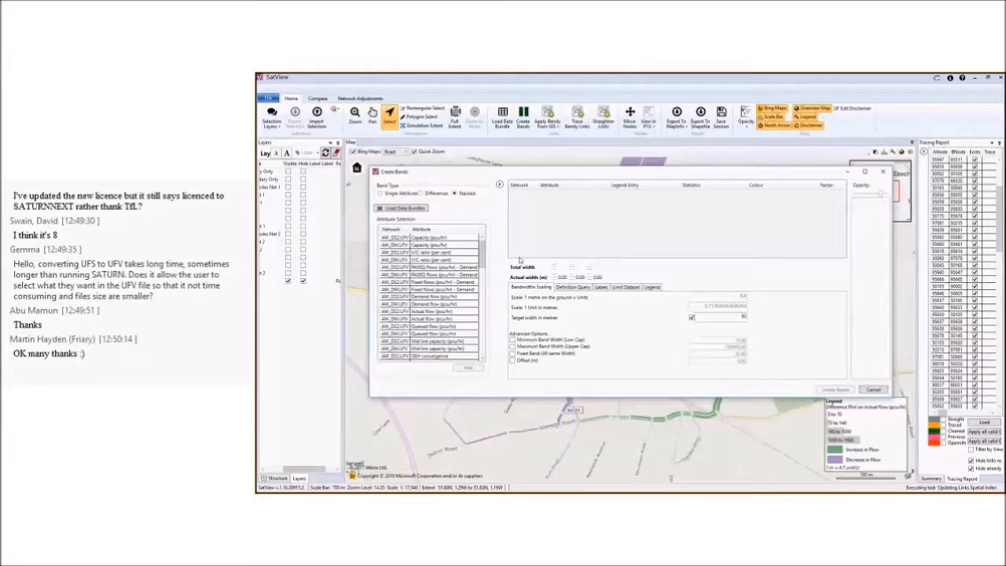
left_click(882, 172)
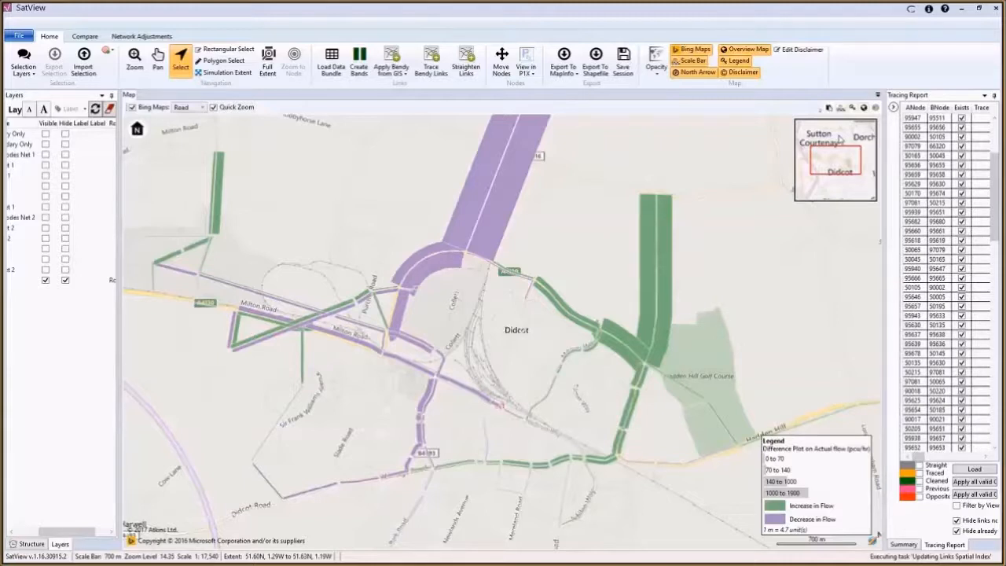
- Show the overview of open windows for switching to another application
key("super+Tab")
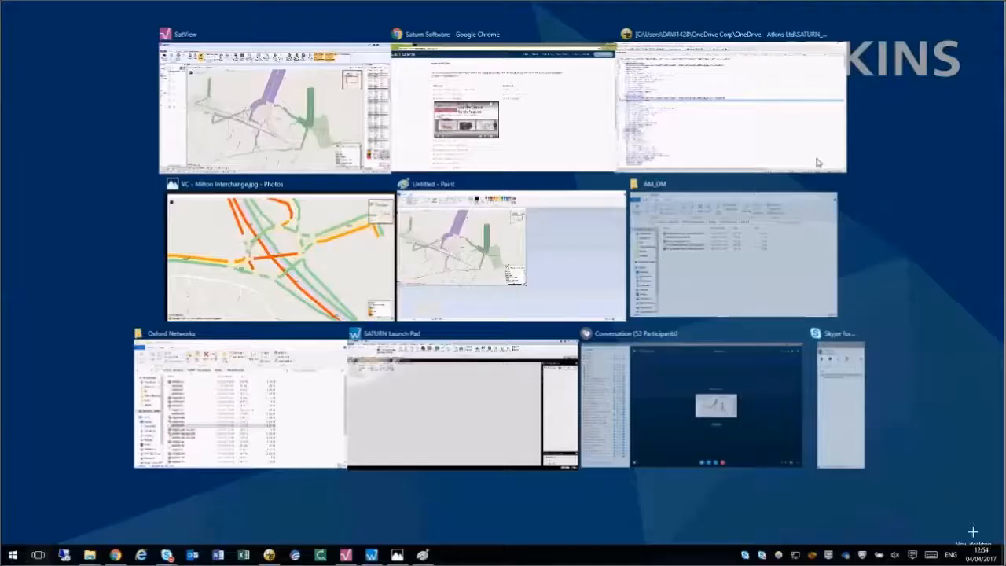